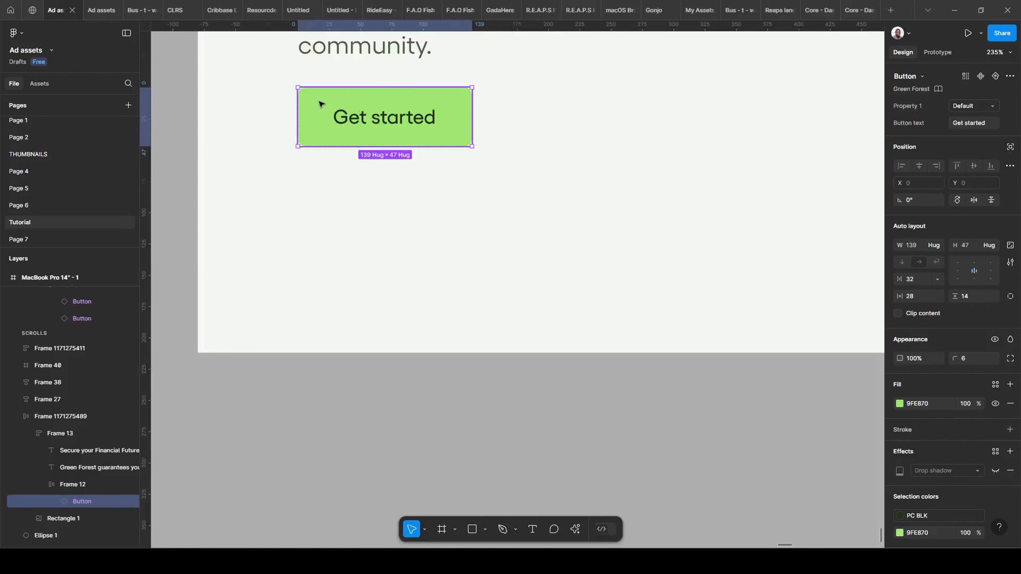
# - Duplicate the hero section's Get started button onto the empty canvas below the frame and detach the copy from its component
pyautogui.moveTo(328, 100); pyautogui.dragTo(335, 458)
pyautogui.scroll(-3, 319, 438)
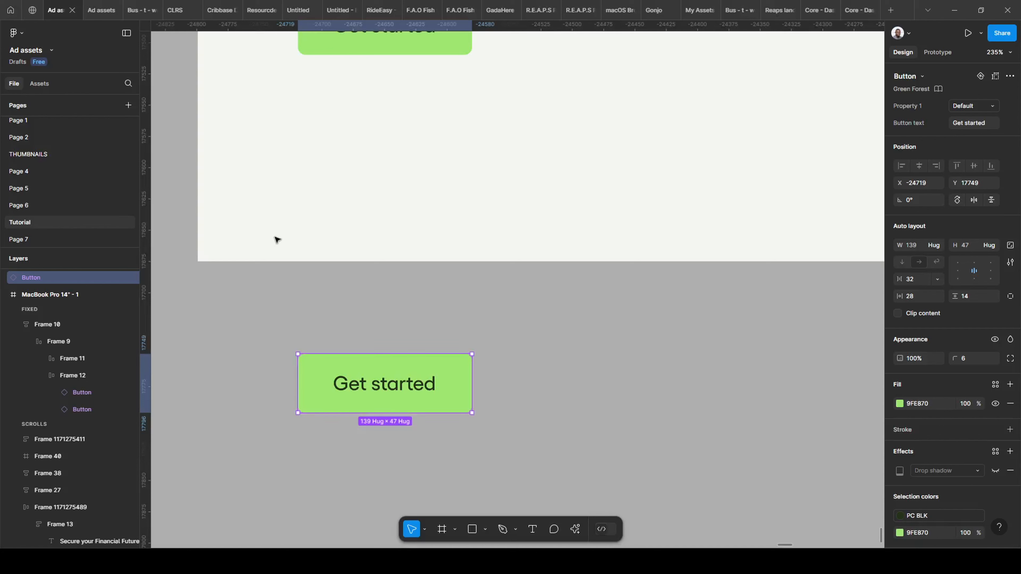
pyautogui.rightClick(361, 383)
pyautogui.moveTo(407, 434)
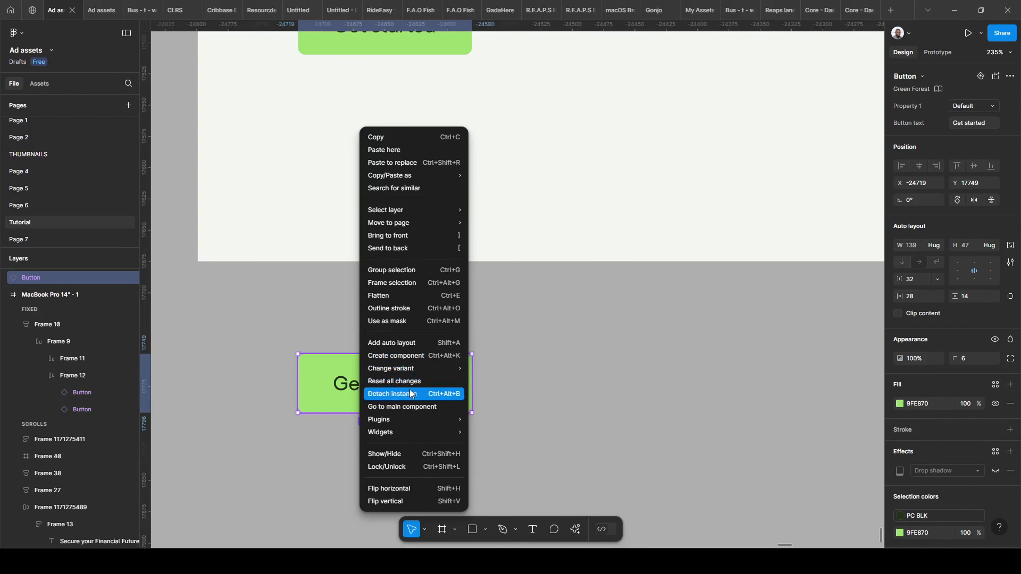
pyautogui.click(410, 390)
pyautogui.click(536, 356)
pyautogui.moveTo(537, 356); pyautogui.dragTo(472, 337)
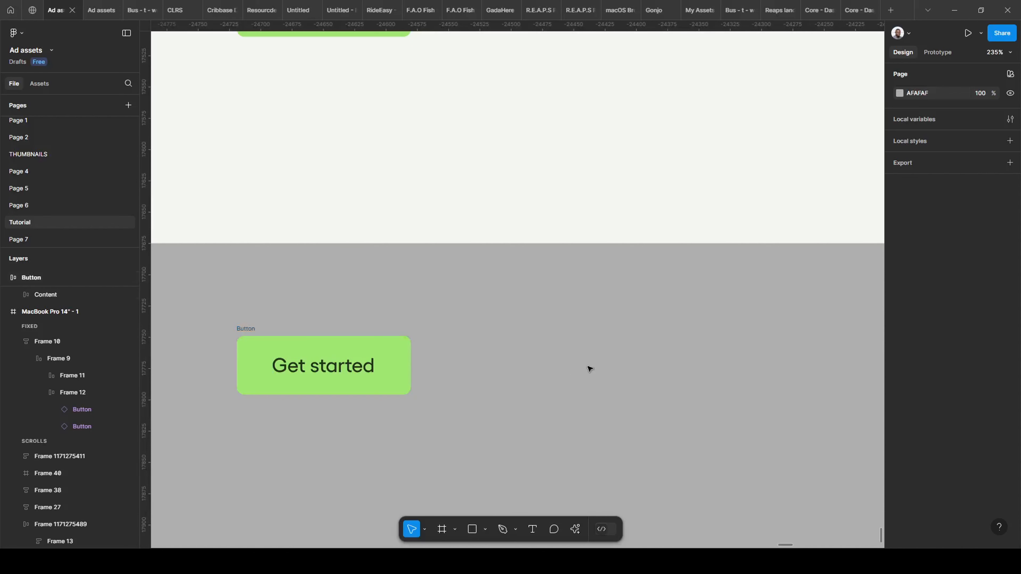
# - Add a "Get Started" text layer beside the detached green button and line it up with that button's label
pyautogui.press('t')
pyautogui.click(479, 363)
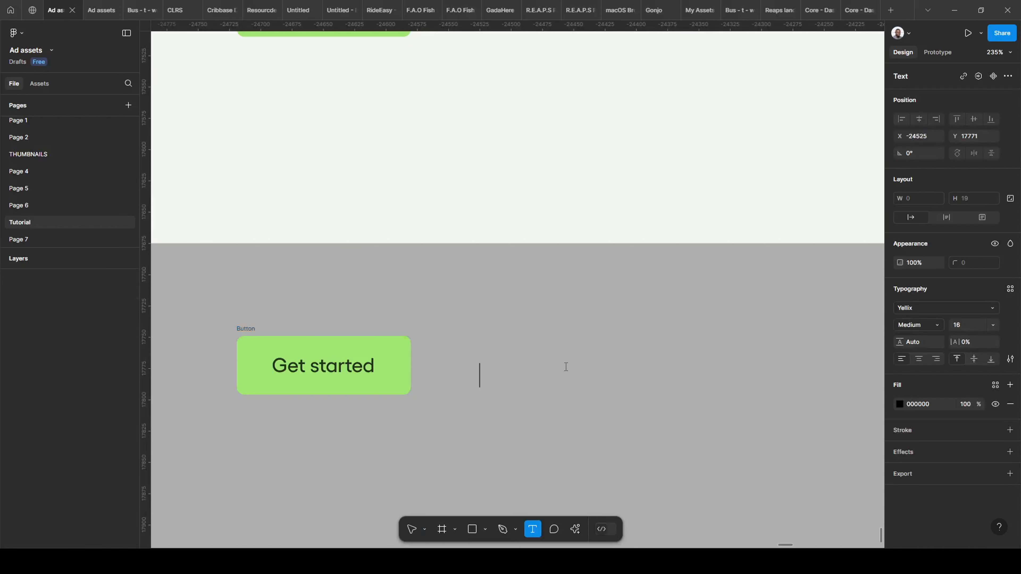
pyautogui.write('G')
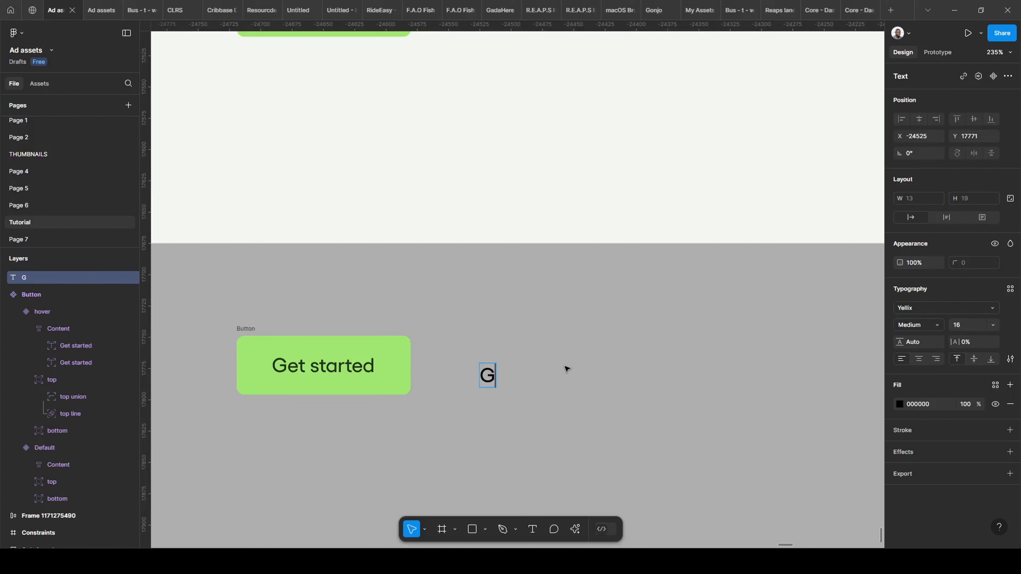
pyautogui.write('et Started')
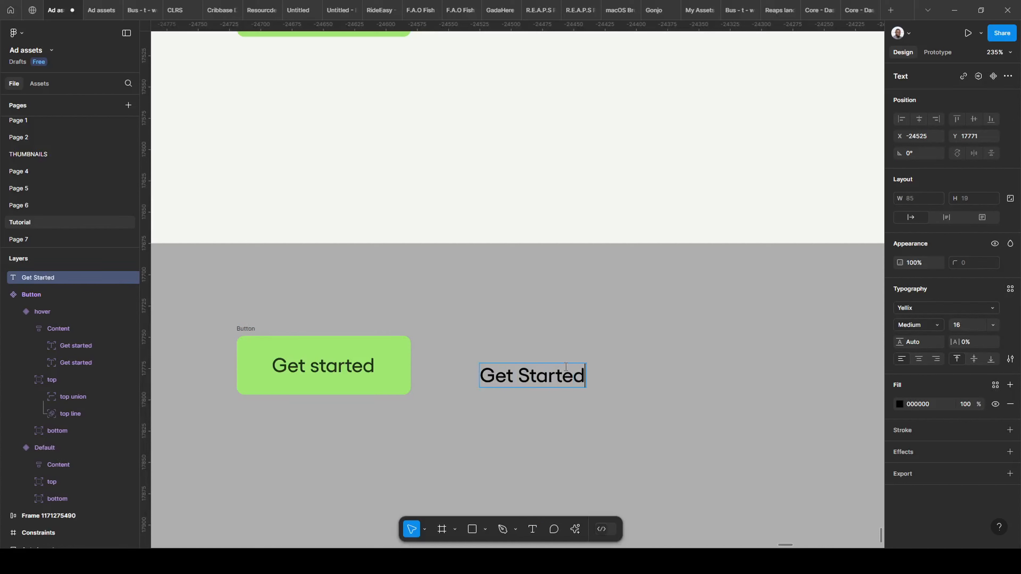
pyautogui.press('Escape')
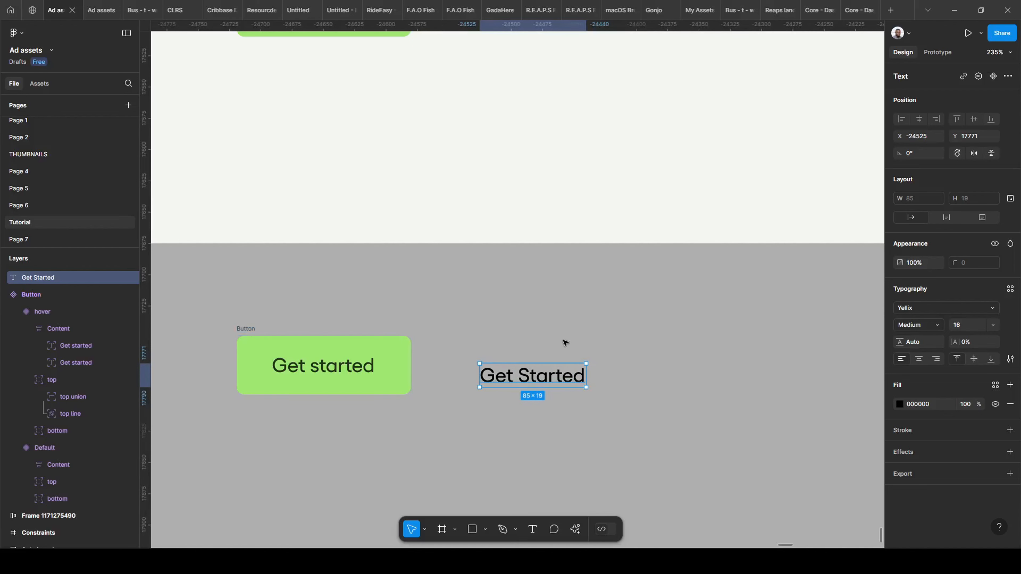
pyautogui.hscroll(2, 565, 343)
pyautogui.scroll(1, 408, 351)
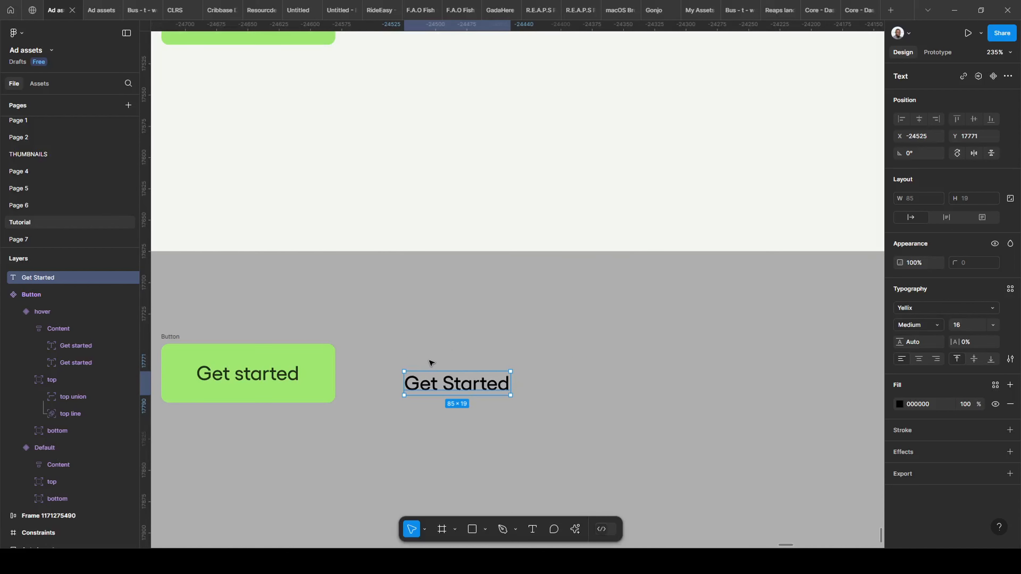
pyautogui.moveTo(489, 388)
pyautogui.mouseDown()
pyautogui.moveTo(500, 370)
pyautogui.moveTo(496, 378)
pyautogui.mouseUp()
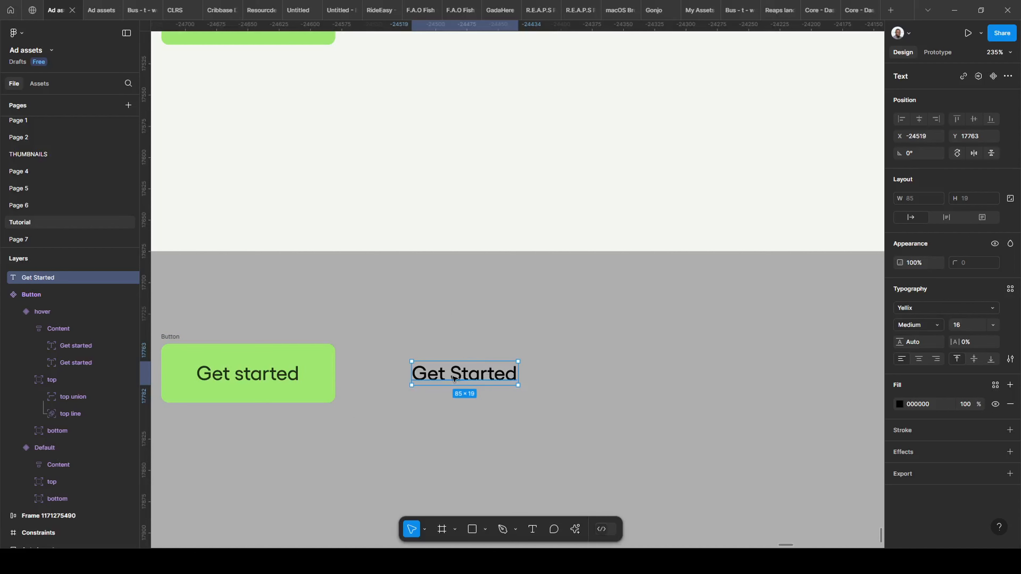
# - Wrap the Get Started text in an auto layout frame named "content" and set its padding to 0 on all sides
pyautogui.hotkey('shift', 'a')
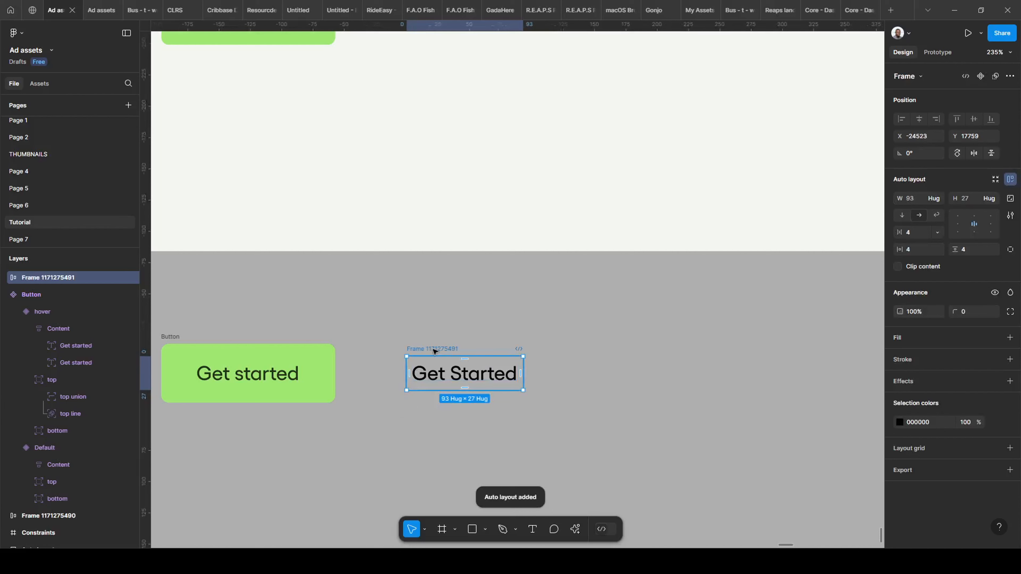
pyautogui.doubleClick(434, 349)
pyautogui.write('cont')
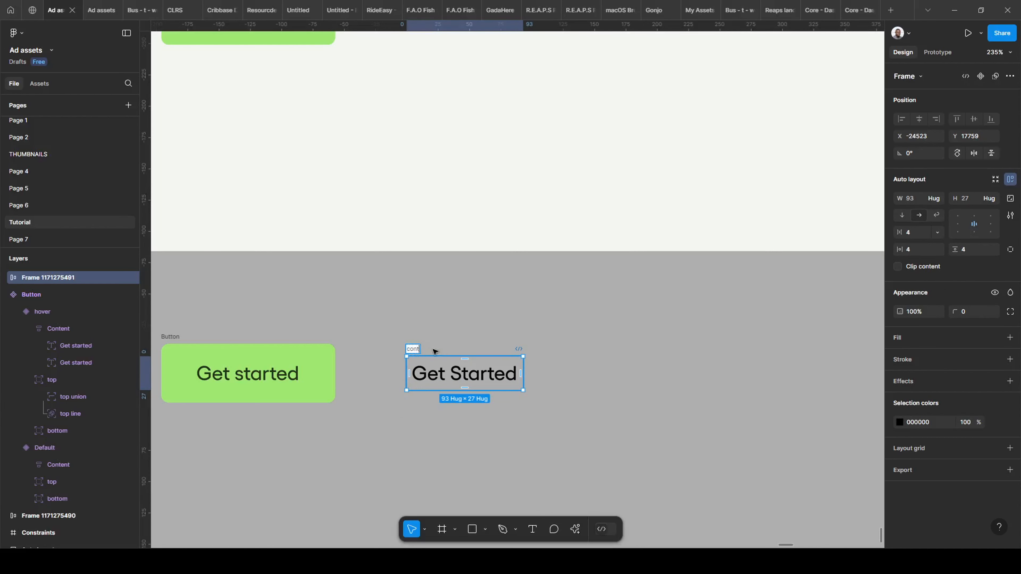
pyautogui.write('ent')
pyautogui.press('Return')
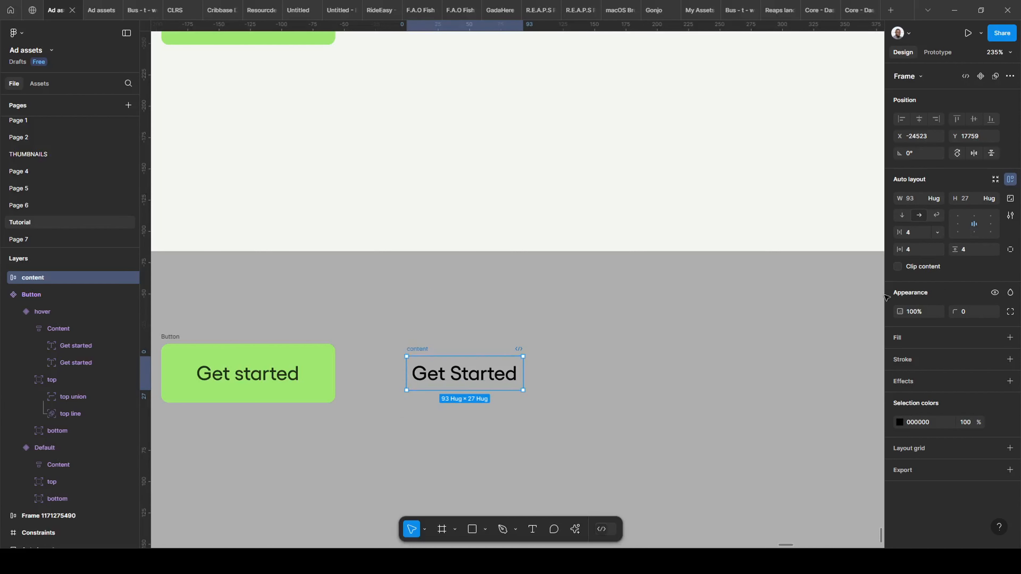
pyautogui.click(922, 249)
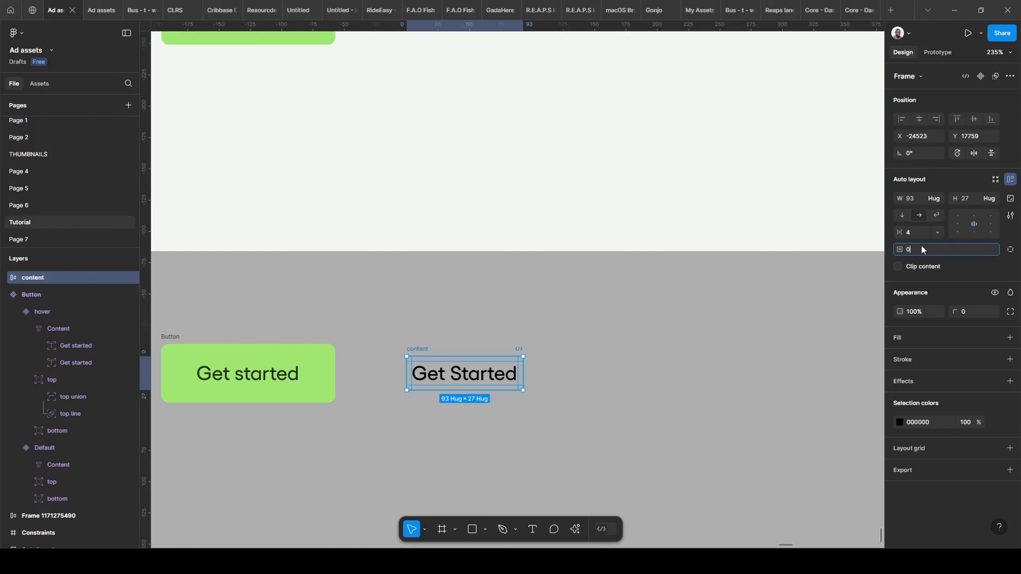
pyautogui.write('0')
pyautogui.press('Return')
# - Wrap the content frame in a second auto layout frame and name it "button"
pyautogui.keyDown('ctrl'); pyautogui.scroll(2, 429, 327); pyautogui.keyUp('ctrl')
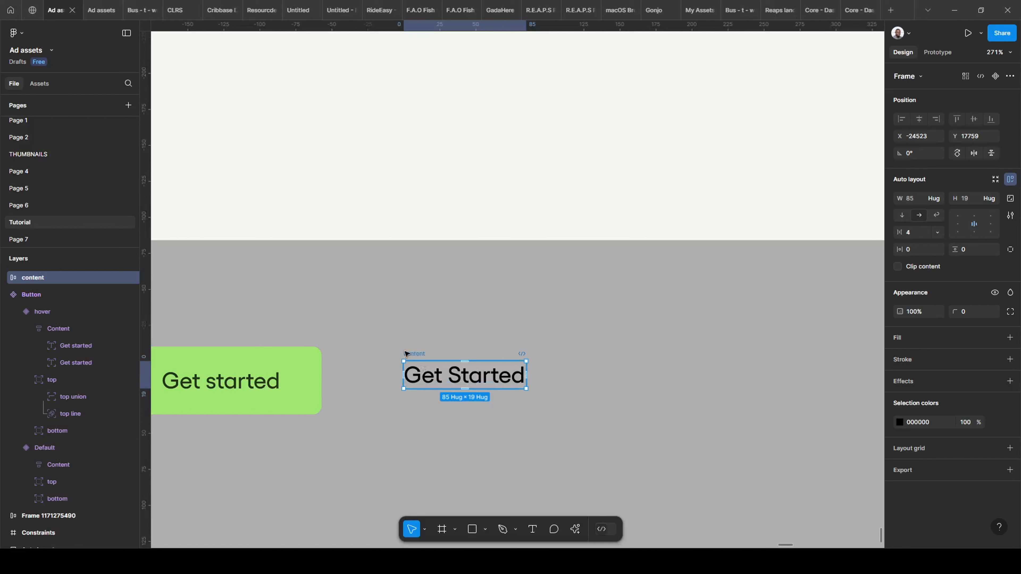
pyautogui.hotkey('shift', 'a')
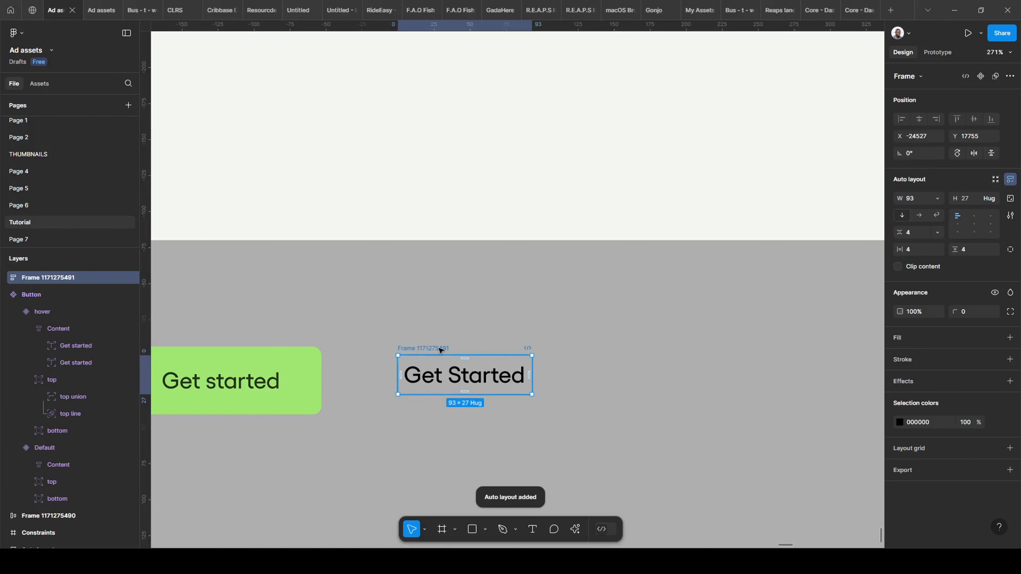
pyautogui.doubleClick(440, 348)
pyautogui.write('c')
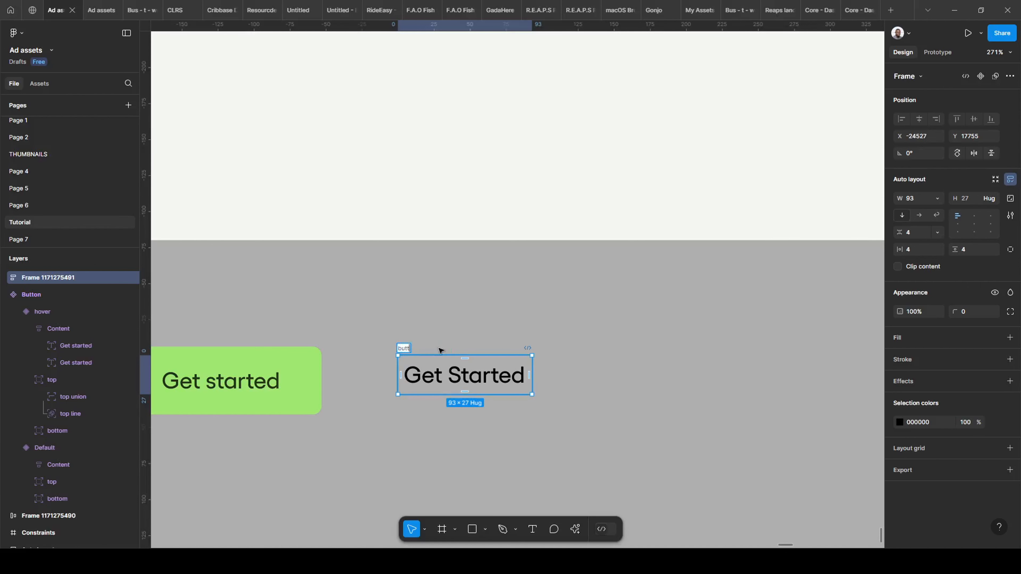
pyautogui.click(462, 333)
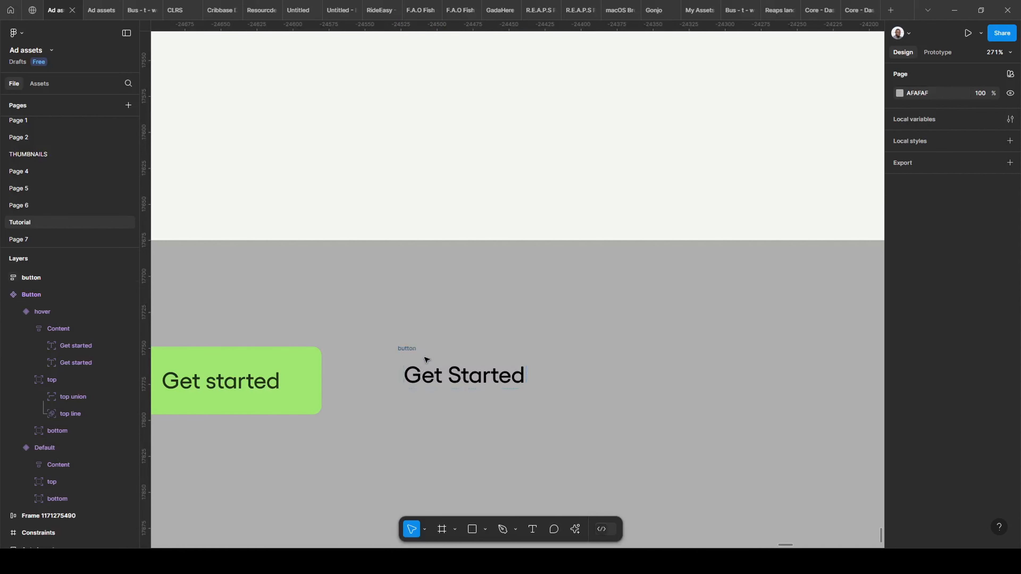
# - Check the button in the prototype preview, and set the new button frame's padding to 24 horizontally and 14 vertically
pyautogui.click(101, 15)
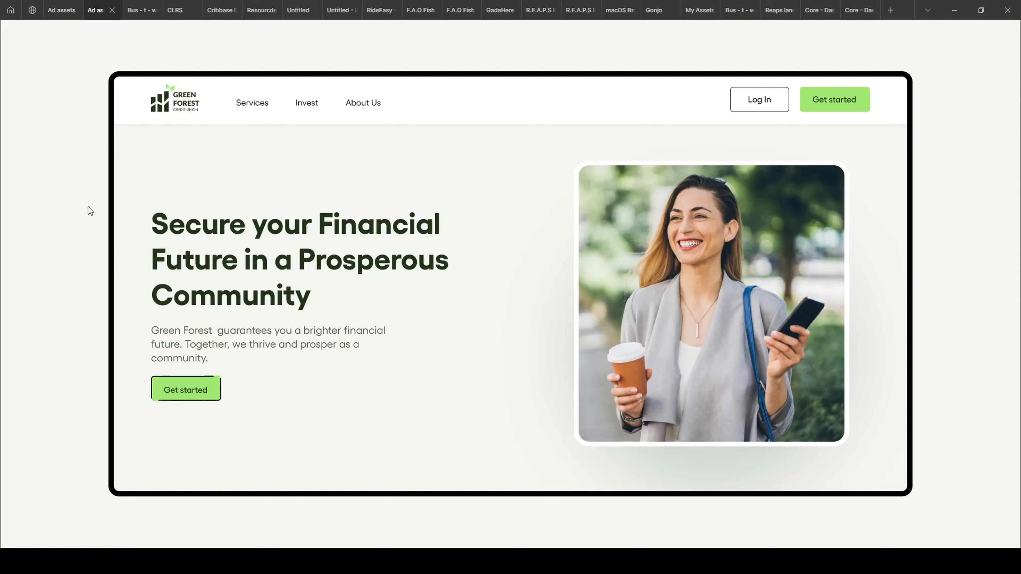
pyautogui.click(62, 9)
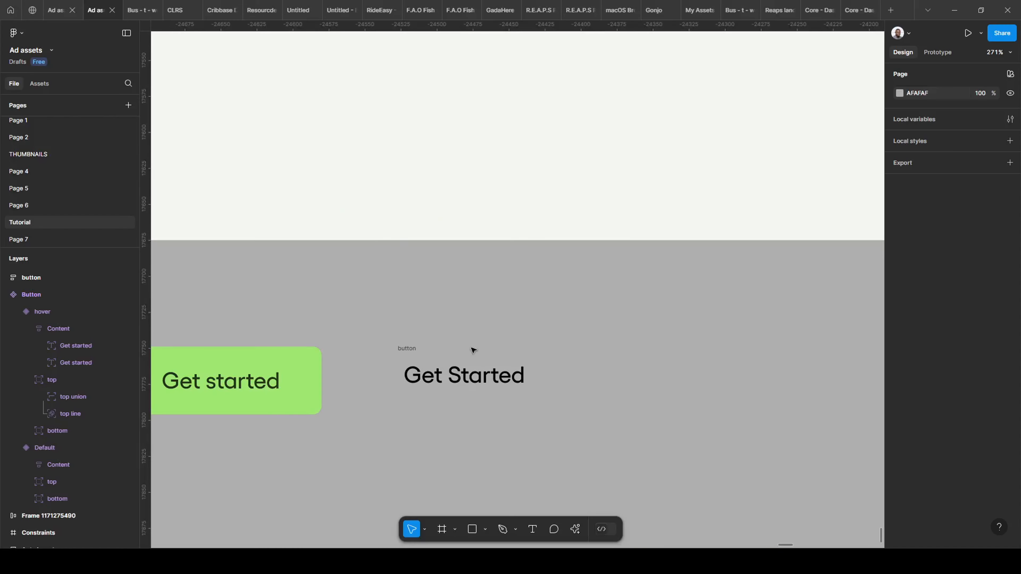
pyautogui.scroll(-2, 472, 349)
pyautogui.click(414, 348)
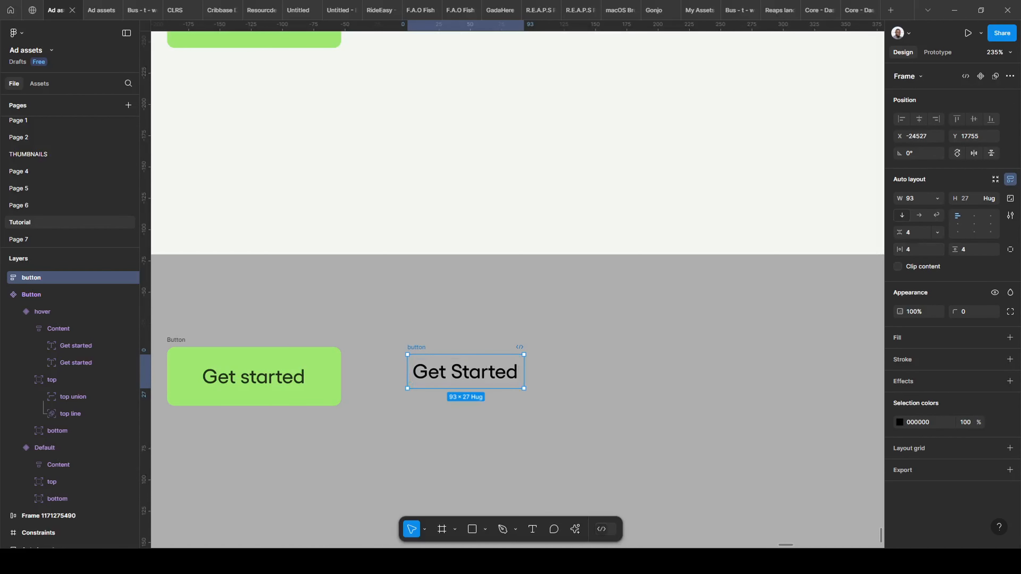
pyautogui.click(911, 249)
pyautogui.write('24')
pyautogui.press('Tab')
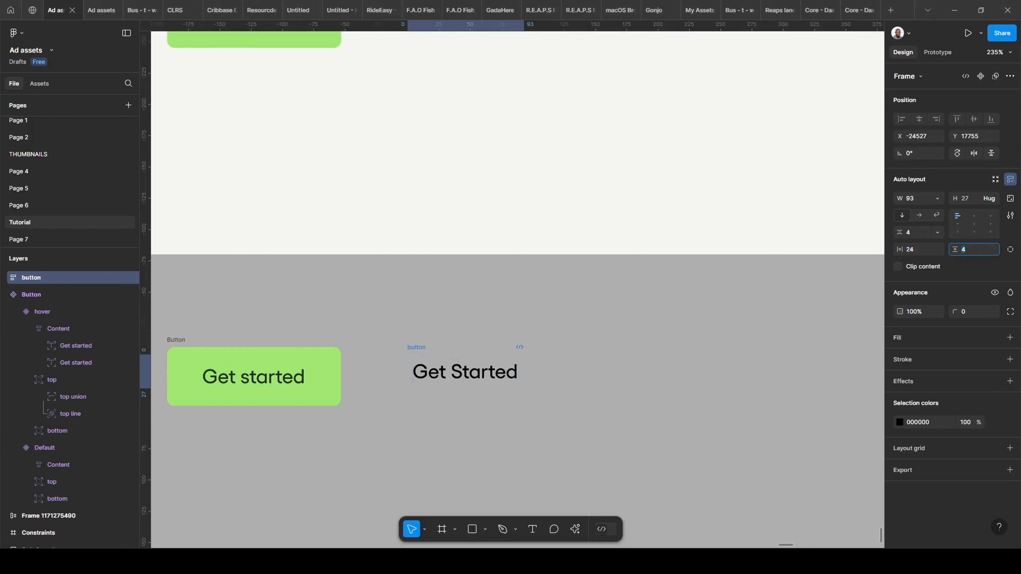
pyautogui.write('14')
pyautogui.press('Return')
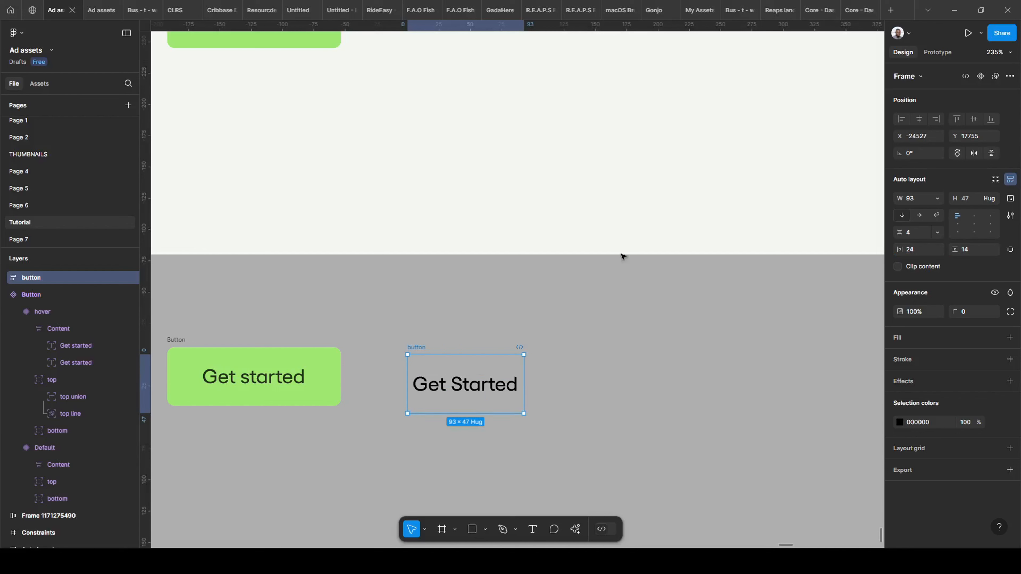
# - Set the button frame's horizontal padding to 28 and make its width and height hug the contents
pyautogui.click(923, 252)
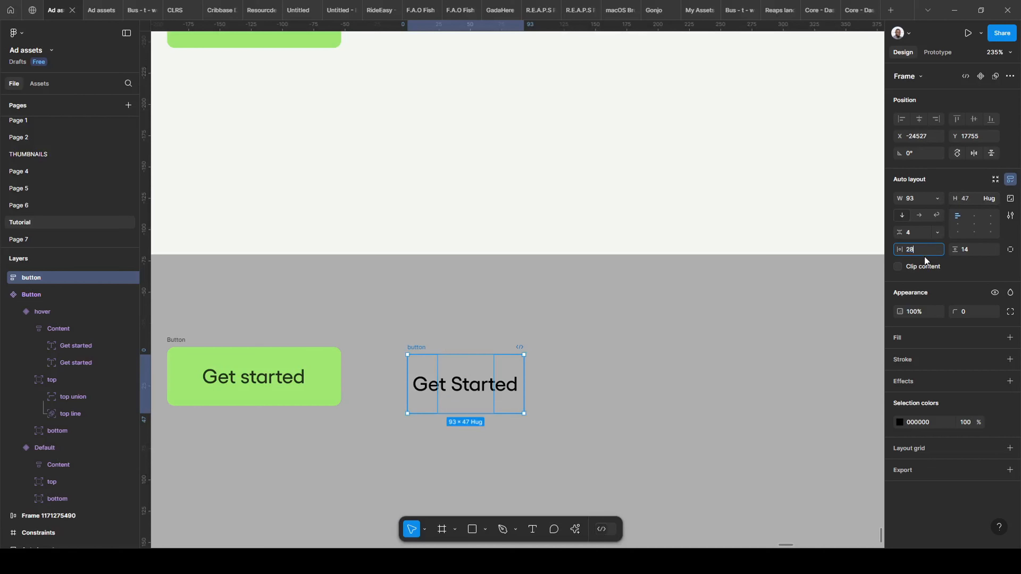
pyautogui.press('Return')
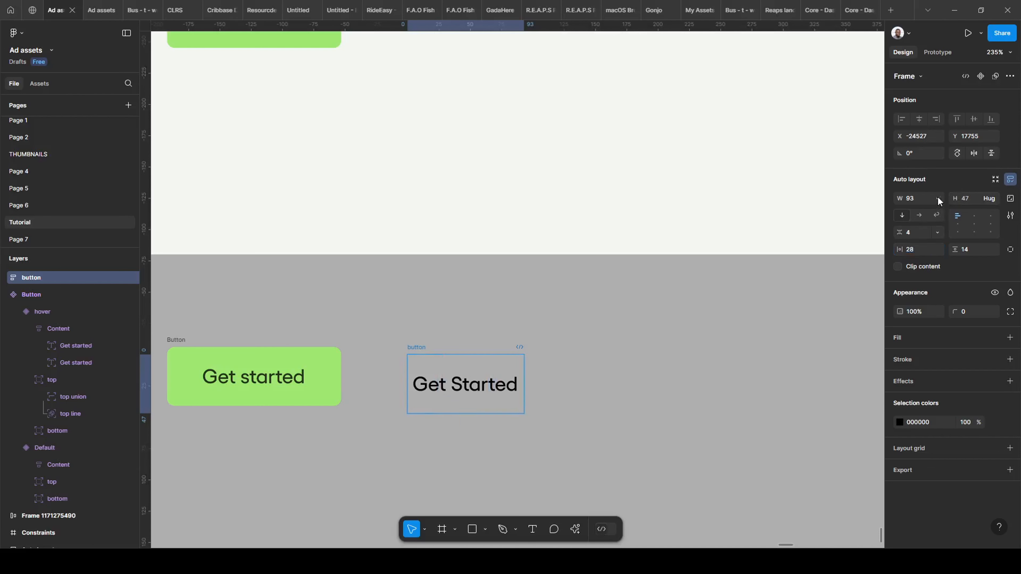
pyautogui.click(937, 199)
pyautogui.click(937, 210)
pyautogui.click(992, 198)
pyautogui.click(988, 210)
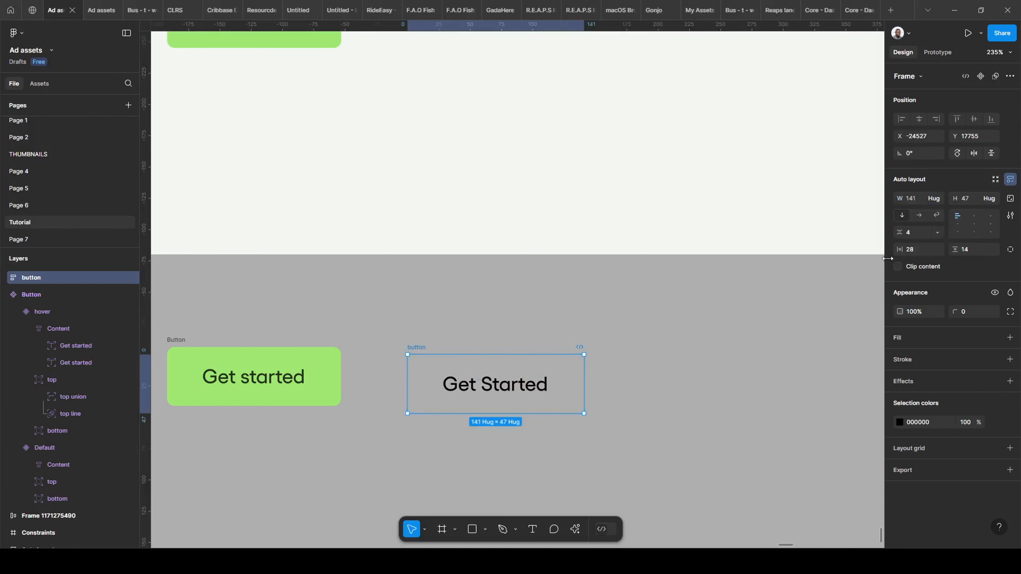
# - Try a horizontal padding of 24 on the button frame and raise it step by step back to 28
pyautogui.click(923, 254)
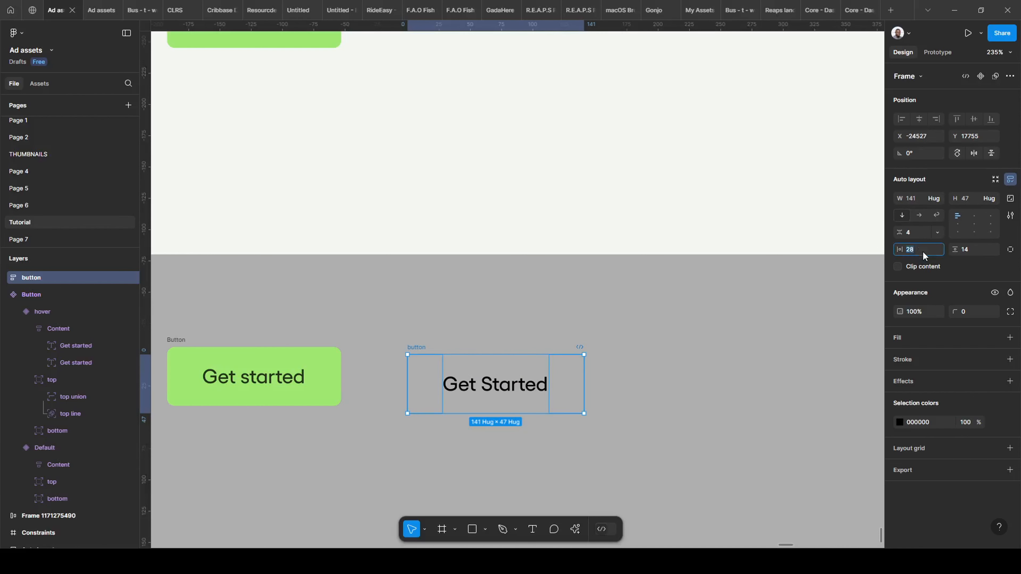
pyautogui.write('24')
pyautogui.press('Return')
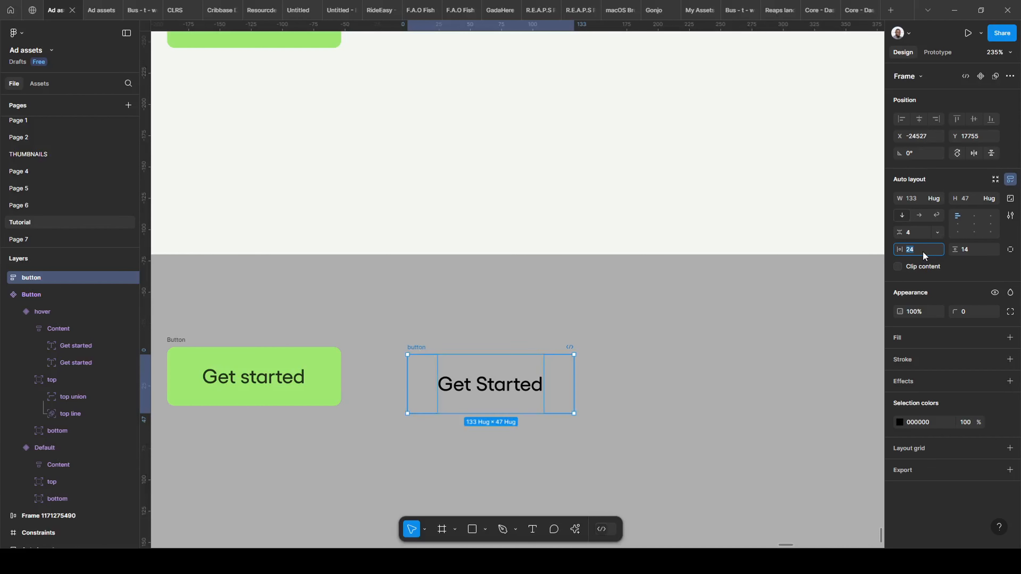
pyautogui.press('Up')
pyautogui.press('Up')
pyautogui.press('Up')
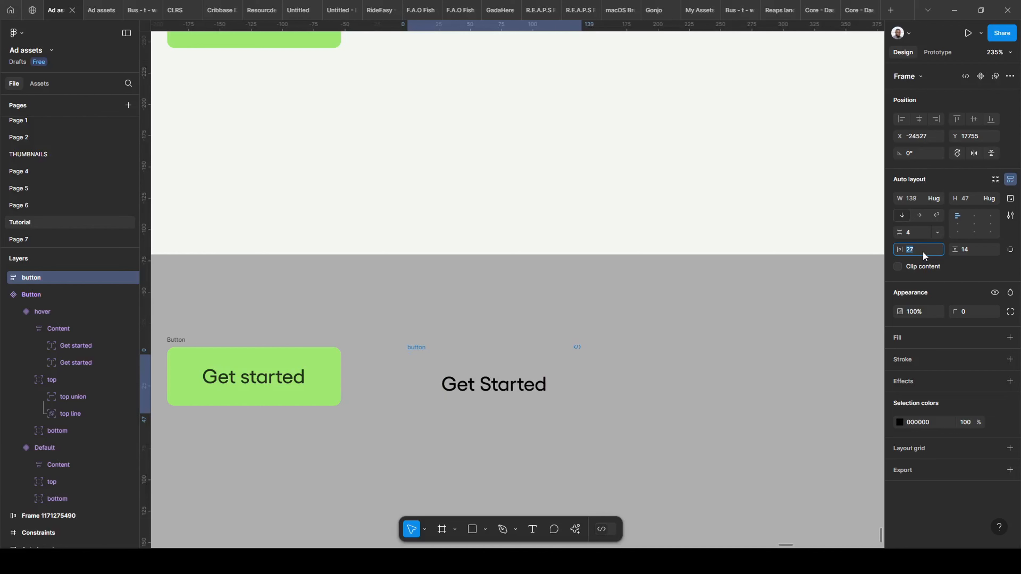
pyautogui.press('Up')
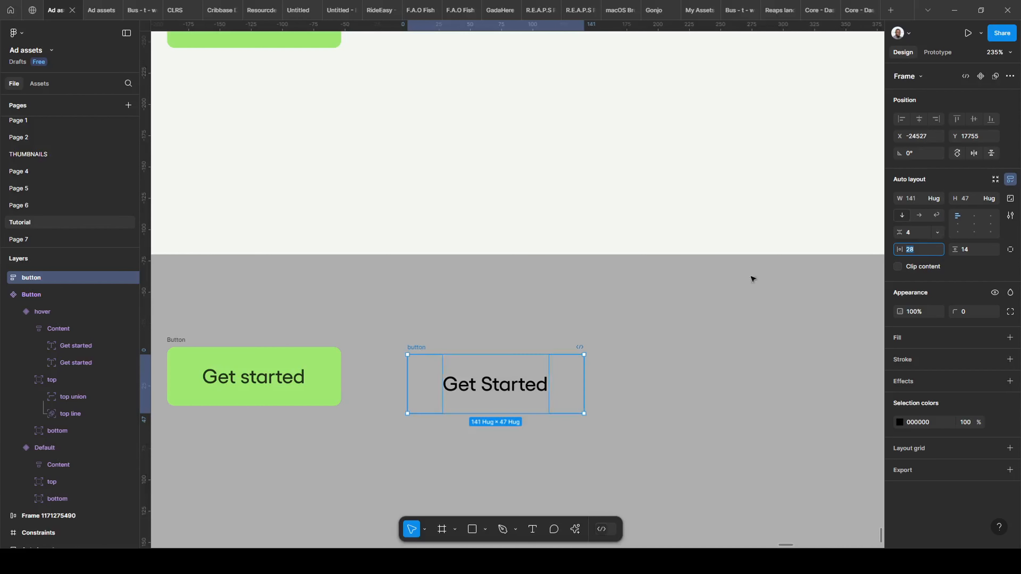
pyautogui.click(640, 347)
# - Move the new button frame level with the original button and fill it with green 9FE870 sampled from that button
pyautogui.click(417, 347)
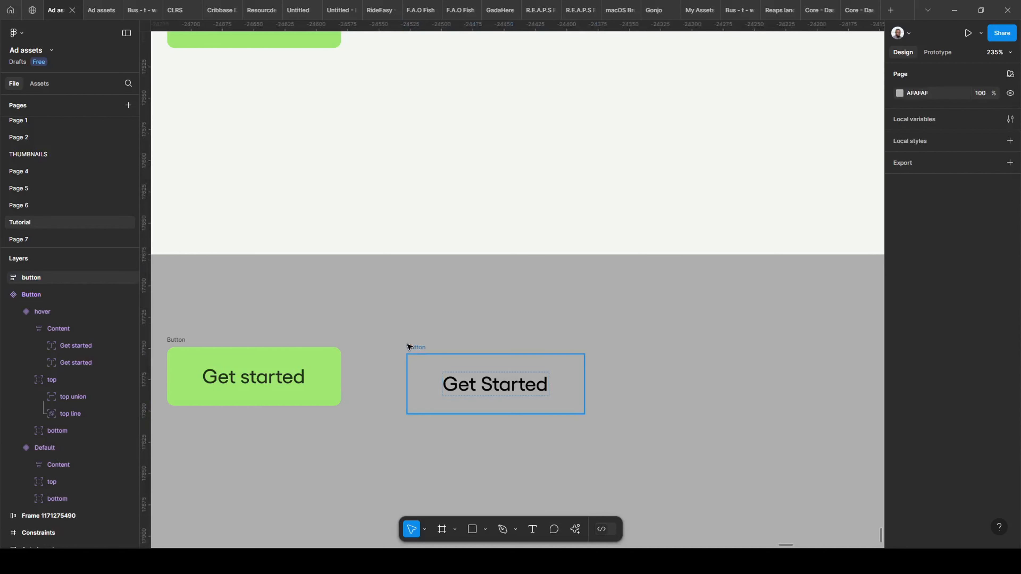
pyautogui.moveTo(415, 342); pyautogui.dragTo(416, 335)
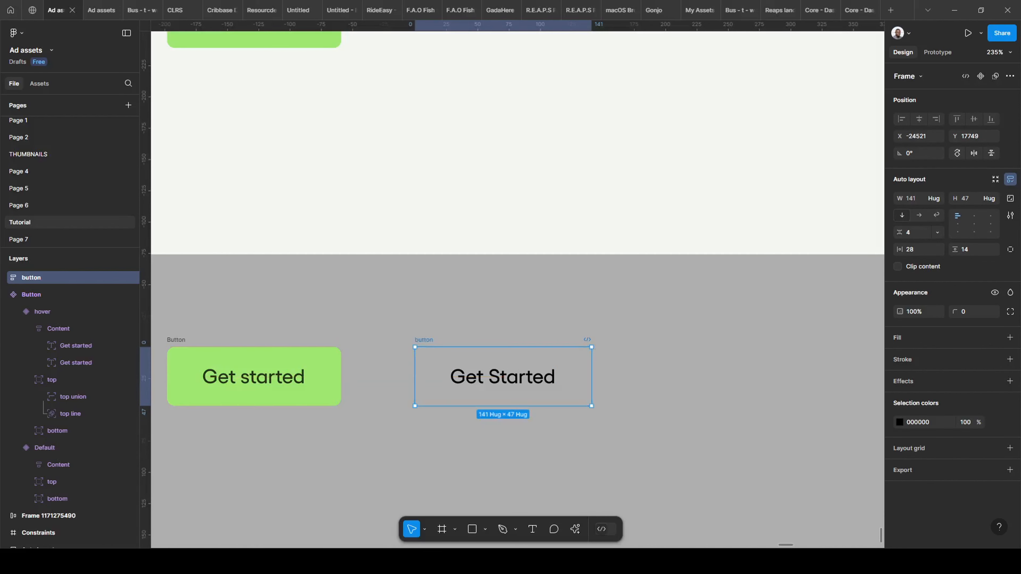
pyautogui.click(1009, 338)
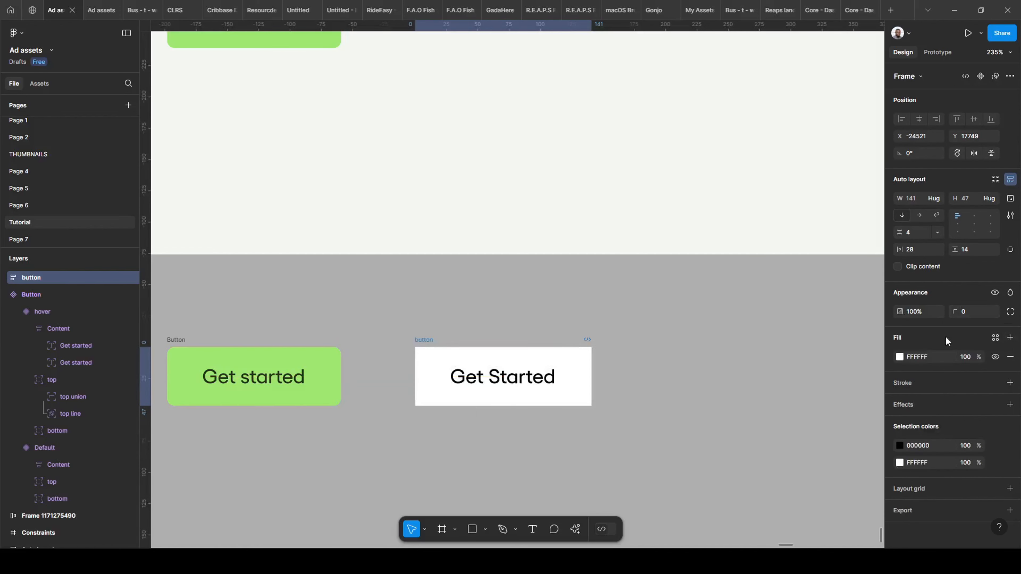
pyautogui.click(900, 356)
pyautogui.click(772, 428)
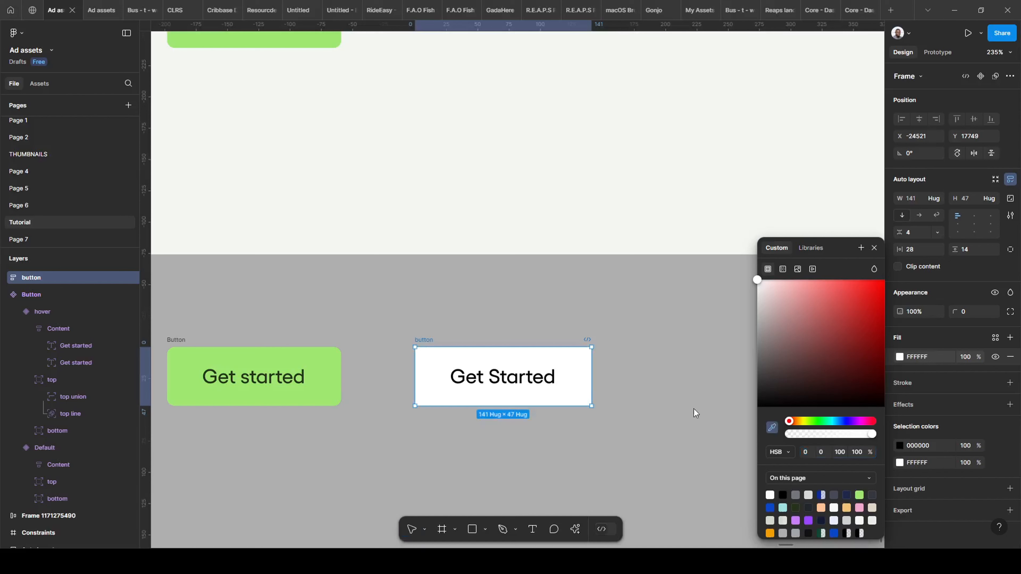
pyautogui.click(338, 379)
pyautogui.press('Escape')
pyautogui.press('Escape')
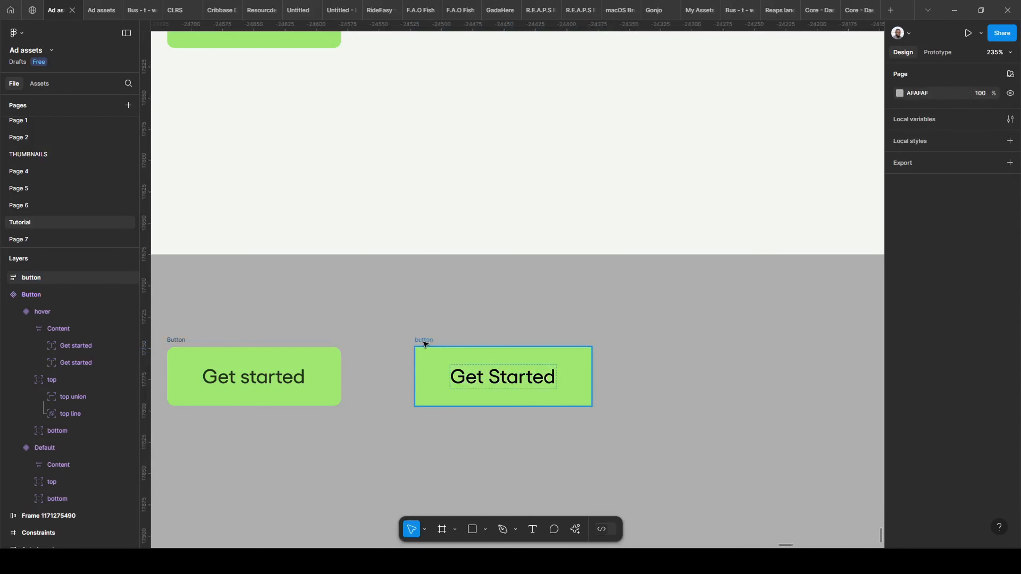
# - Set the new green button frame's corner radius to 6
pyautogui.click(421, 340)
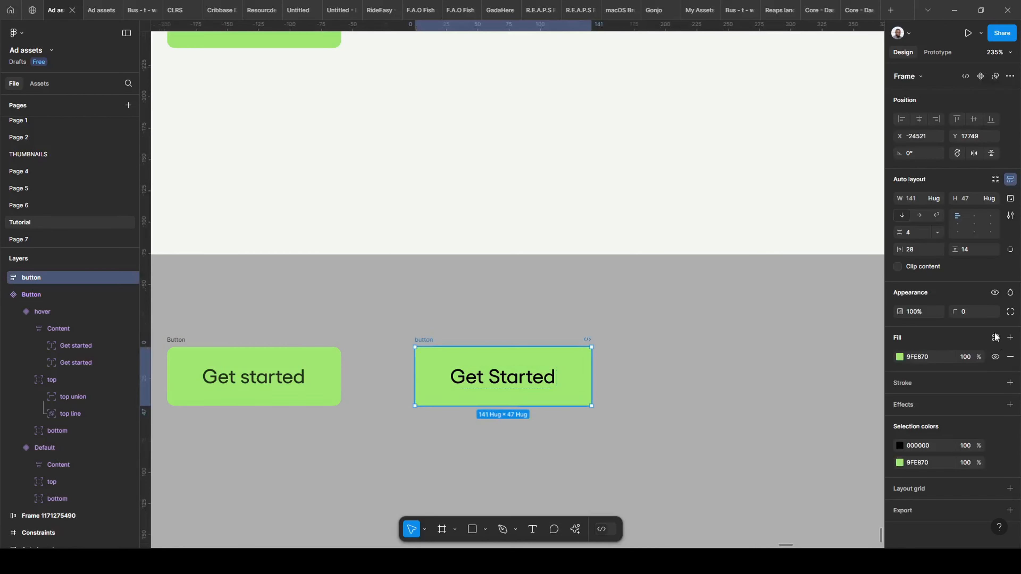
pyautogui.click(984, 317)
pyautogui.write('6')
pyautogui.press('Return')
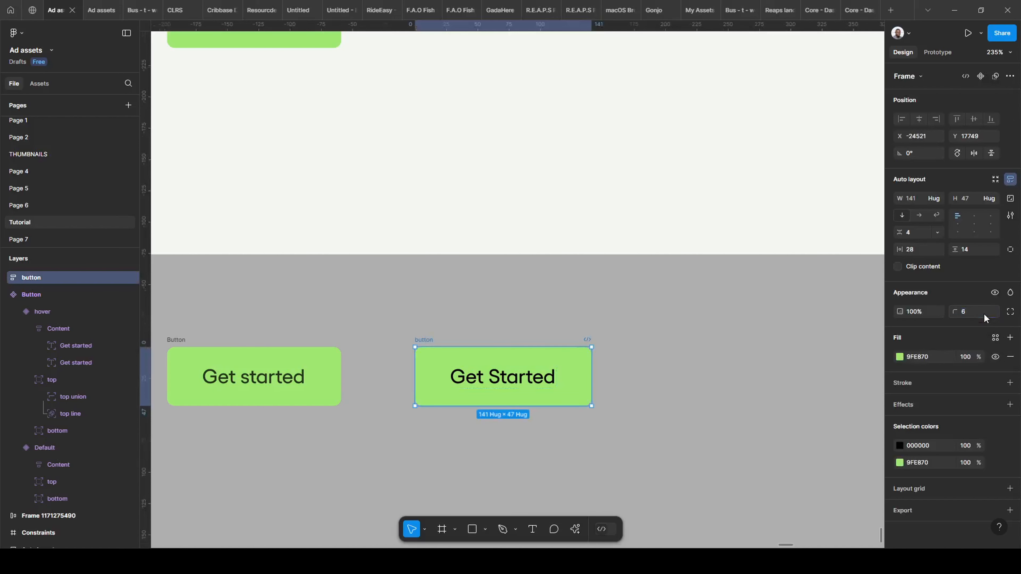
pyautogui.click(704, 386)
# - Examine the new button frame up close and check its width and height
pyautogui.scroll(3, 572, 280)
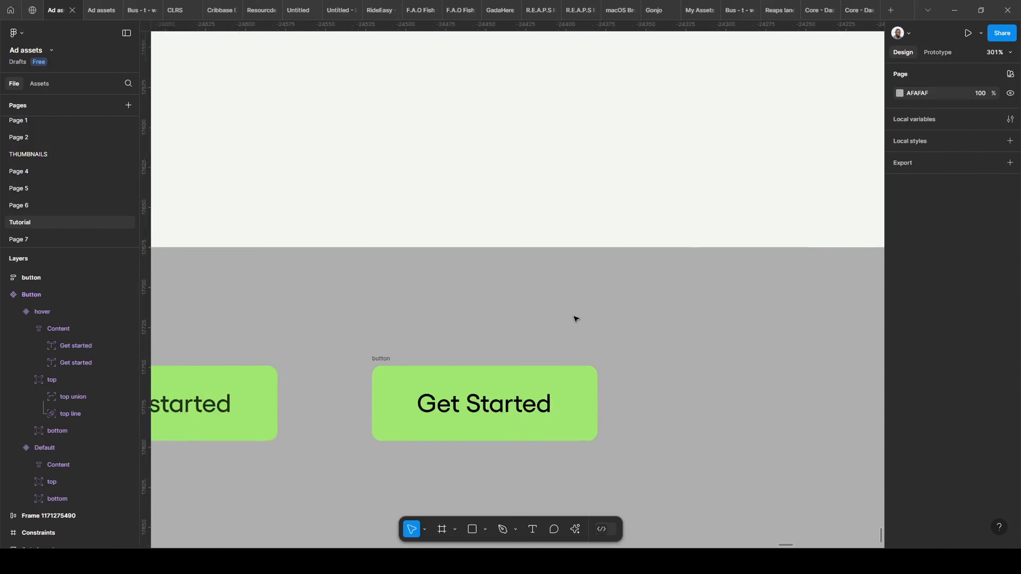
pyautogui.scroll(3, 374, 350)
pyautogui.scroll(-1, 297, 336)
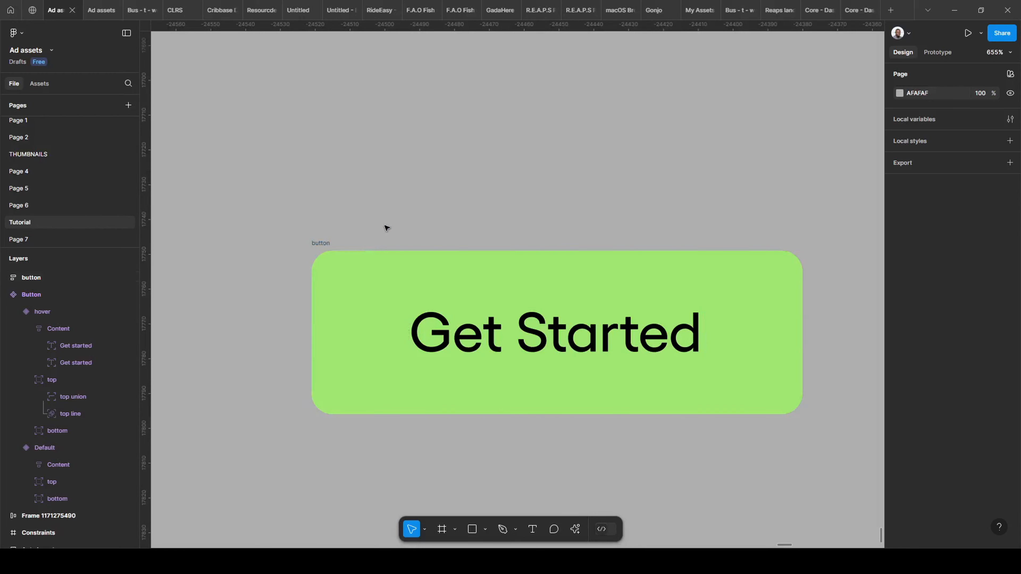
pyautogui.hscroll(2, 362, 225)
pyautogui.scroll(-2, 324, 210)
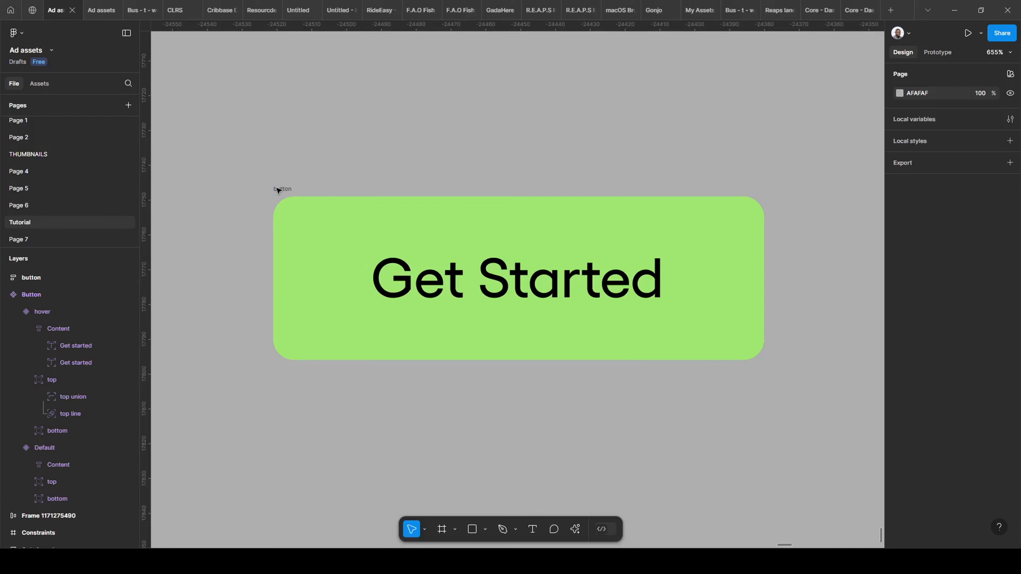
pyautogui.scroll(-1, 279, 183)
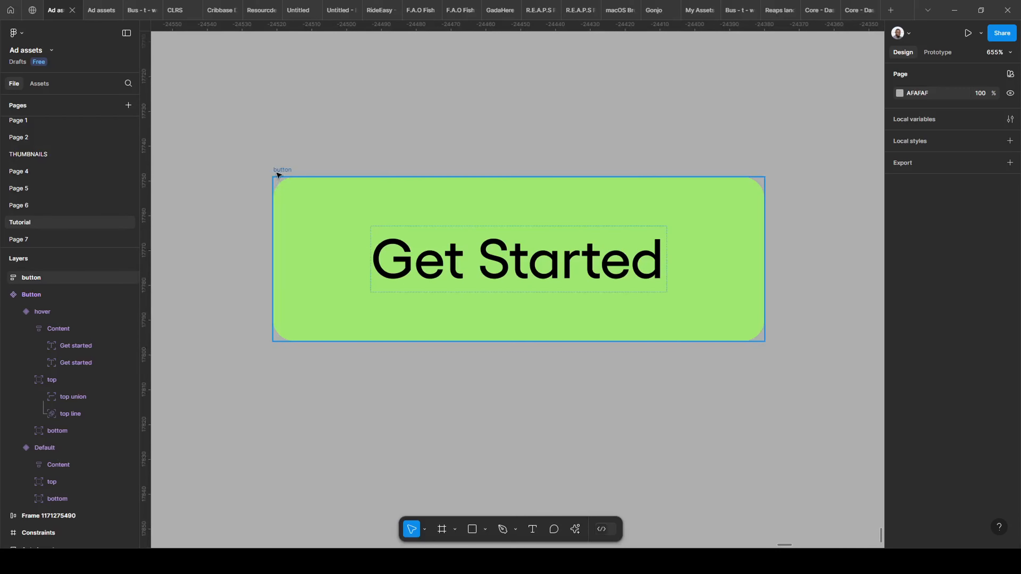
pyautogui.click(278, 175)
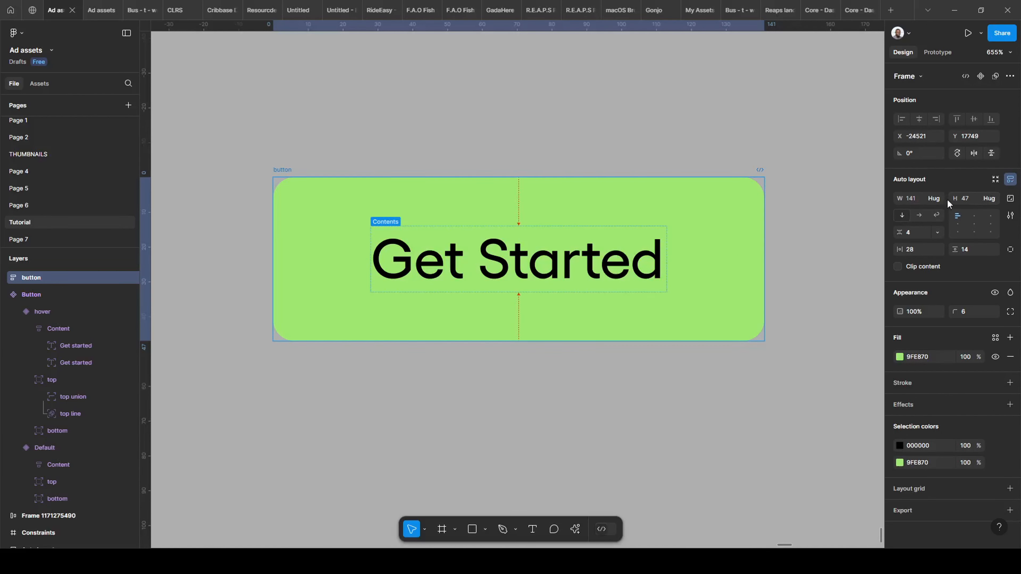
pyautogui.scroll(-5, 501, 228)
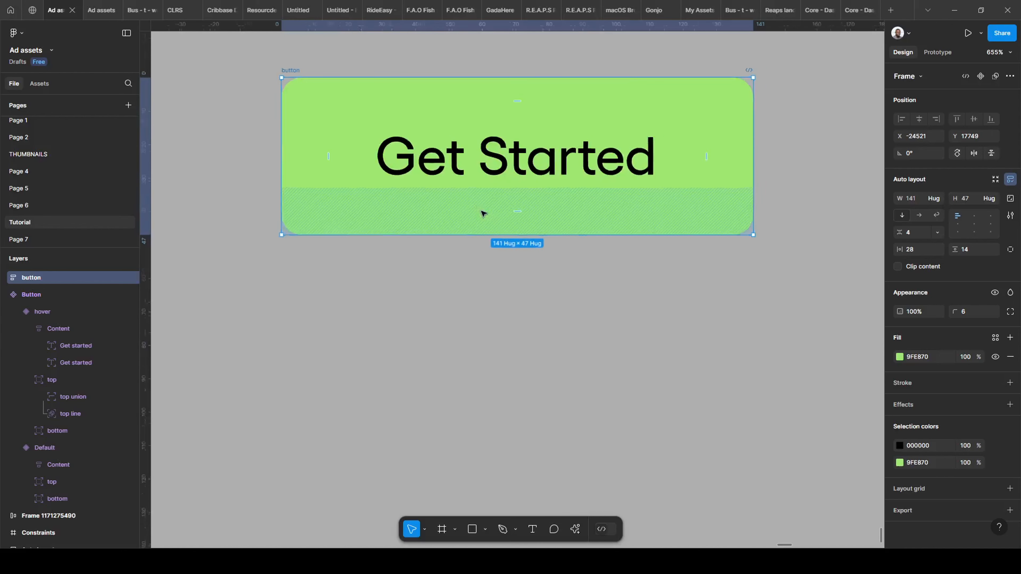
# - Draw a rectangle about 128 by 32 on the empty canvas below the new button
pyautogui.click(345, 307)
pyautogui.scroll(1, 431, 284)
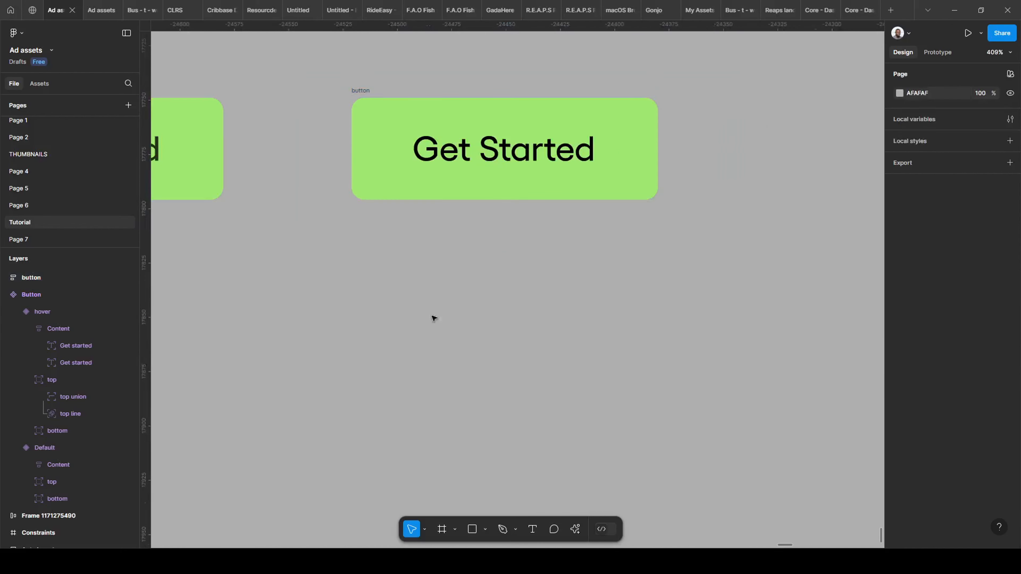
pyautogui.click(474, 530)
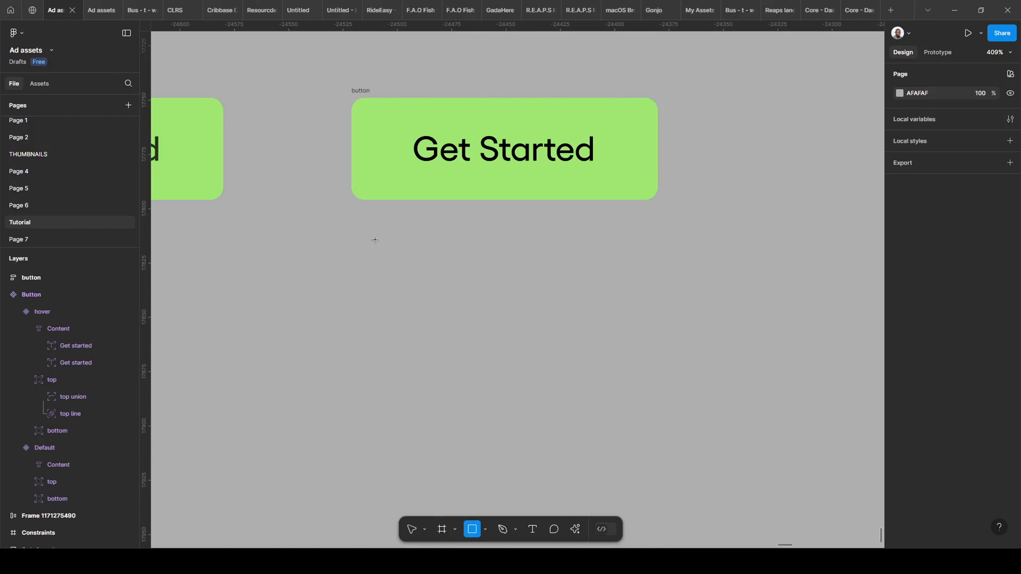
pyautogui.moveTo(373, 244)
pyautogui.mouseDown()
pyautogui.moveTo(581, 274)
pyautogui.moveTo(651, 312)
pyautogui.mouseUp()
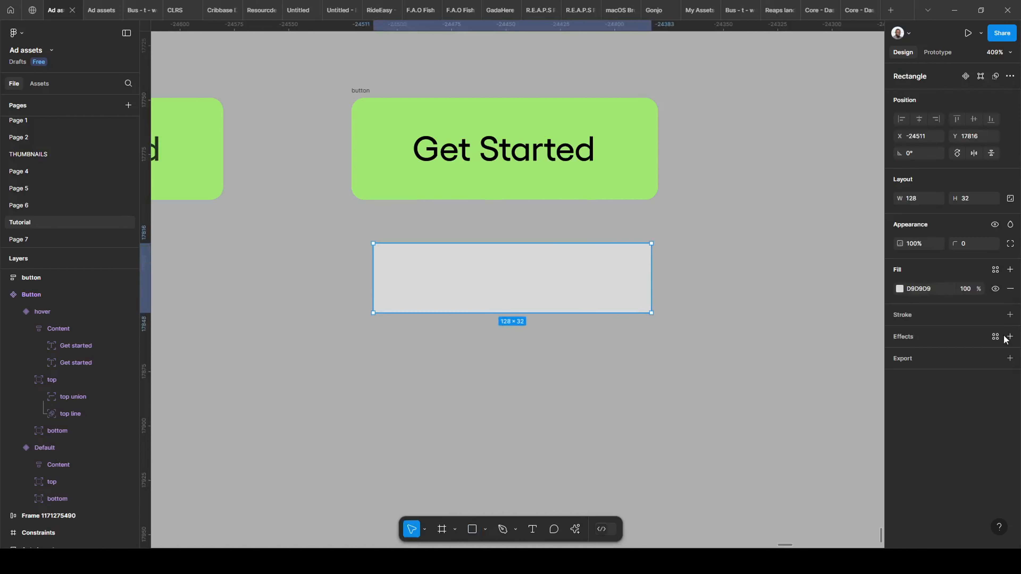
# - Size the gray rectangle to 141 wide by 47 high and round its corners to 6
pyautogui.click(923, 202)
pyautogui.write('141')
pyautogui.press('Tab')
pyautogui.write('4')
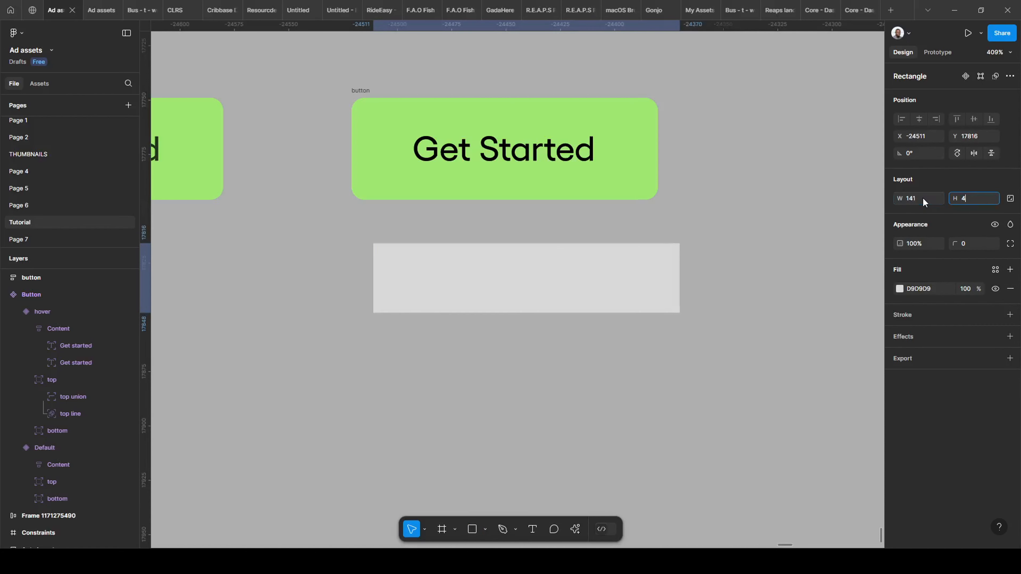
pyautogui.write('7')
pyautogui.press('Return')
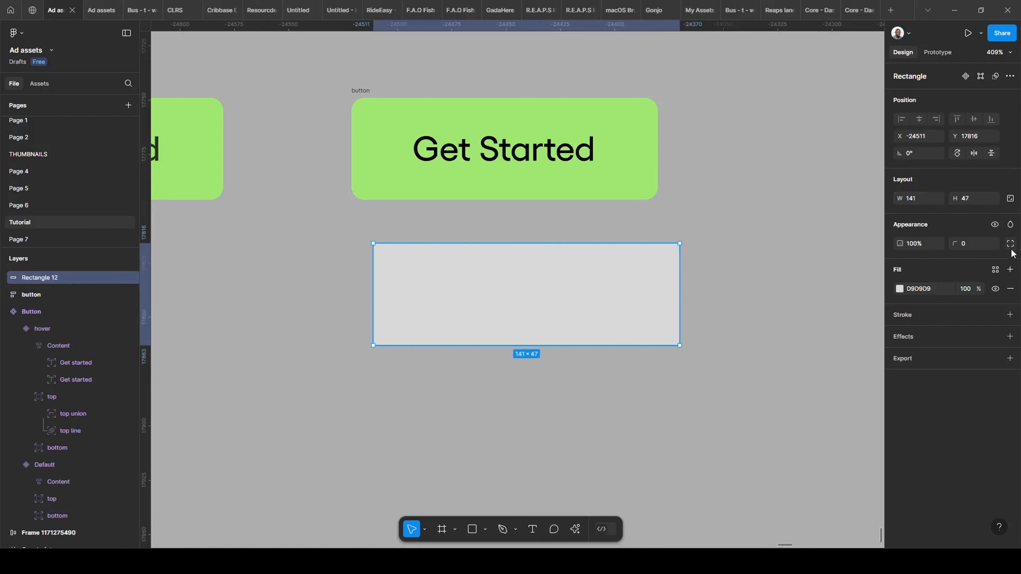
pyautogui.click(978, 246)
pyautogui.write('6')
pyautogui.press('Return')
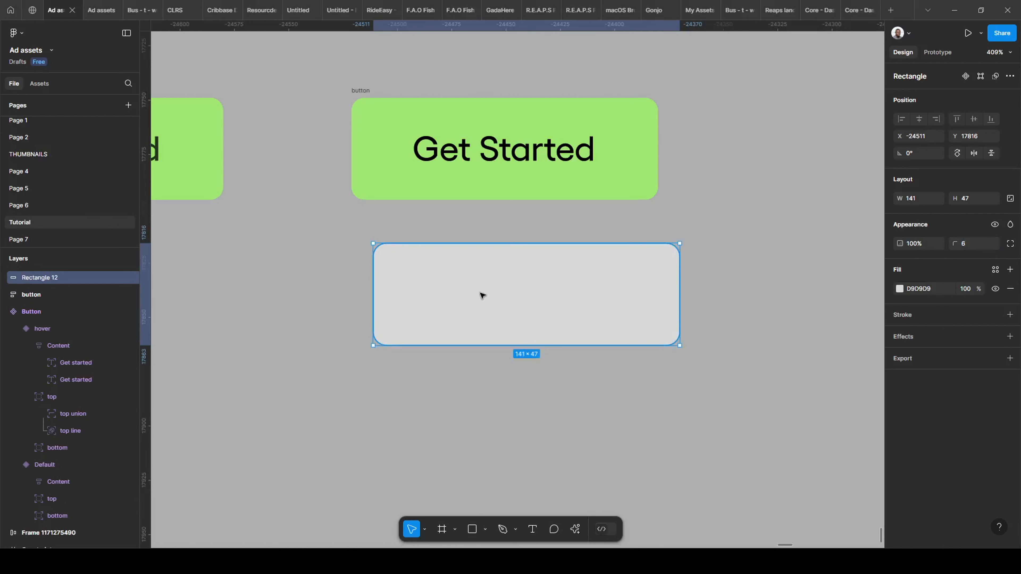
# - Move the gray rectangle closer beneath the button, then copy it and paste the copy into the button frame
pyautogui.moveTo(481, 294); pyautogui.dragTo(458, 276)
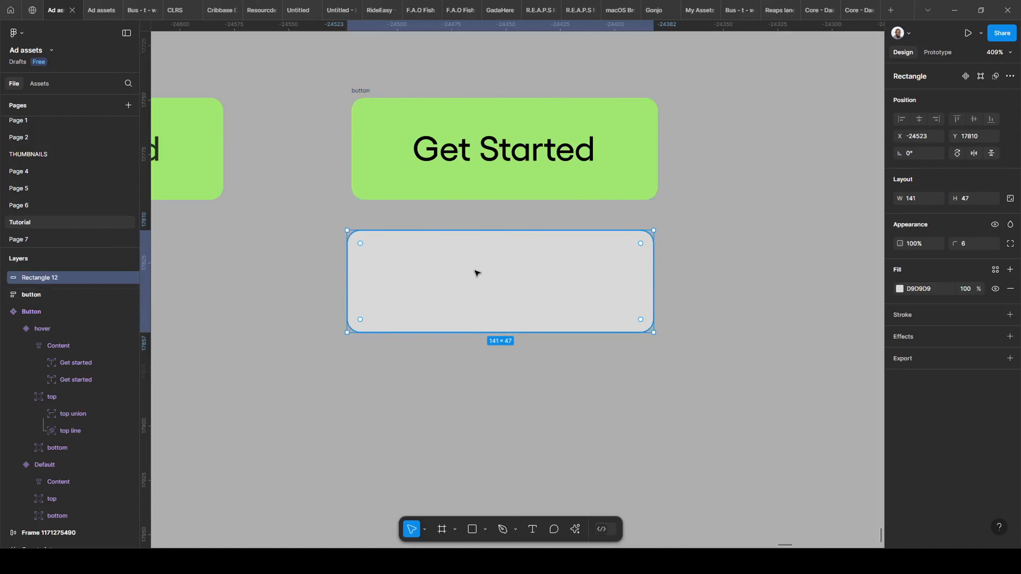
pyautogui.rightClick(508, 267)
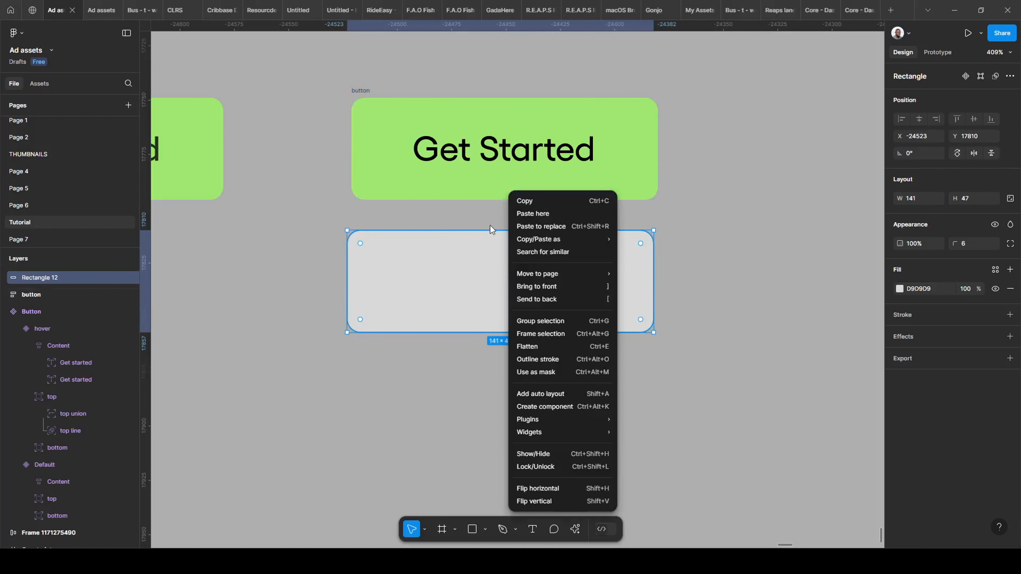
pyautogui.click(538, 201)
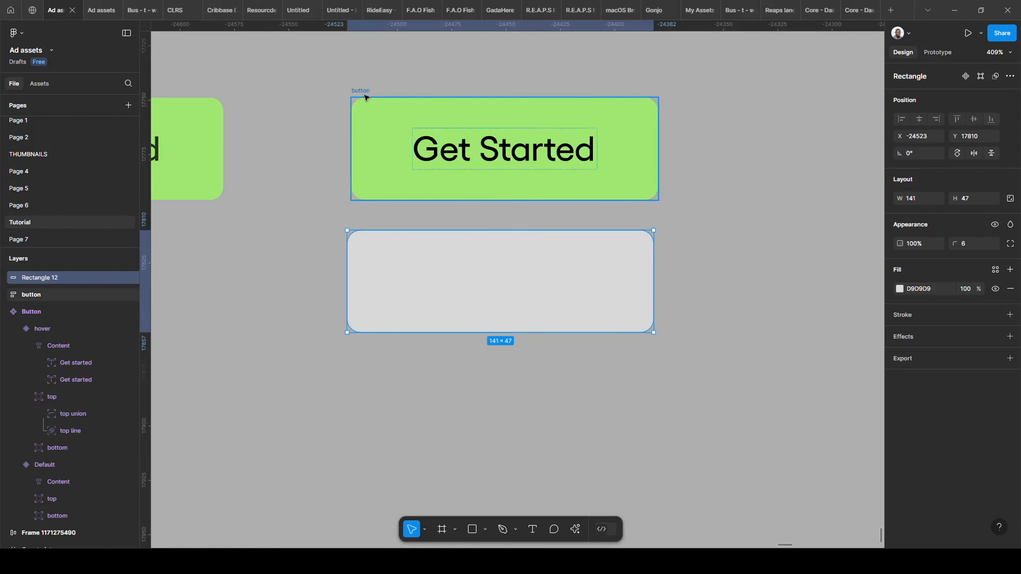
pyautogui.click(365, 97)
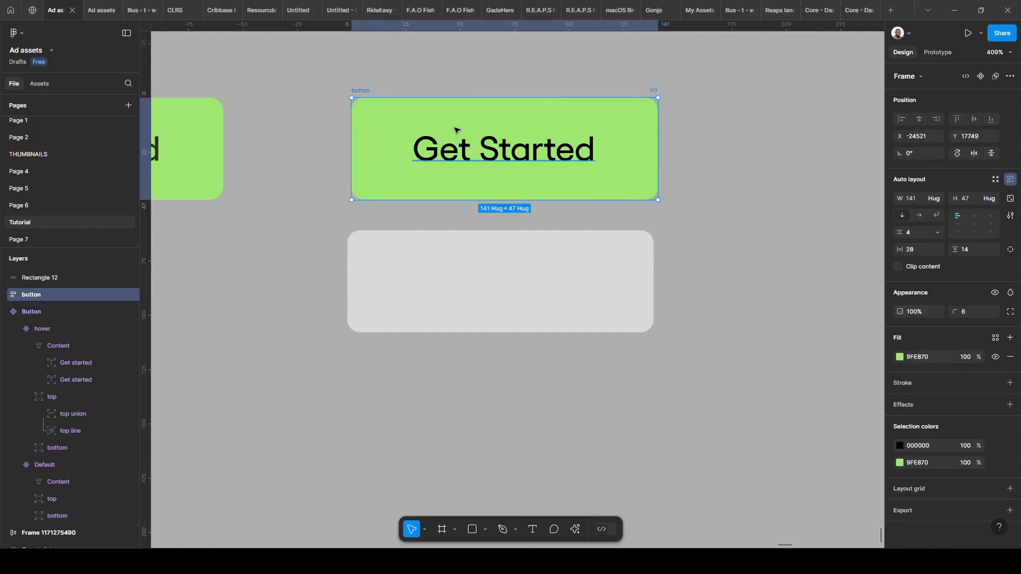
pyautogui.hotkey('ctrl', 'v')
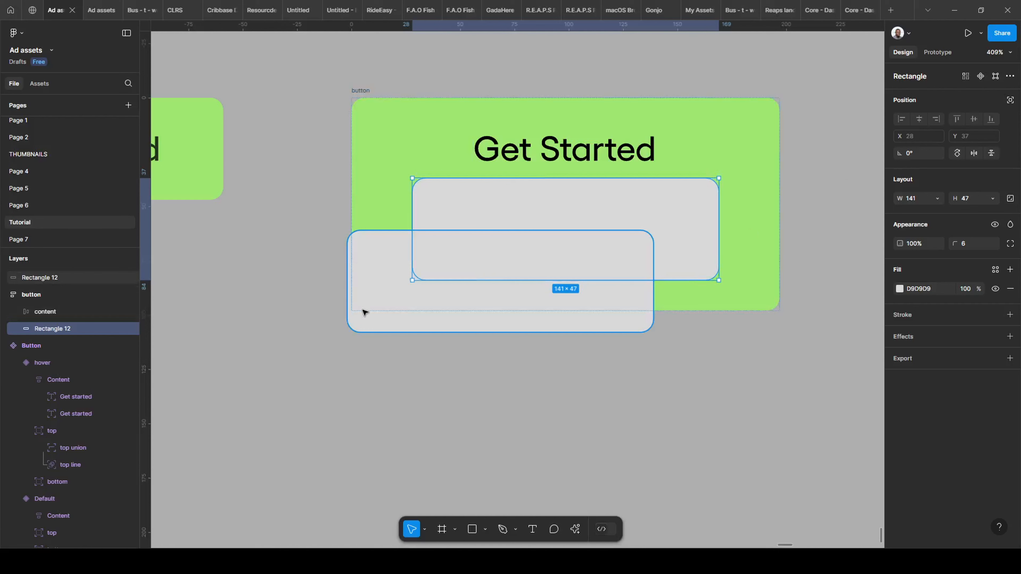
# - Move the original rectangle further down and make the pasted rectangle ignore the button frame's auto layout
pyautogui.moveTo(364, 316); pyautogui.dragTo(364, 458)
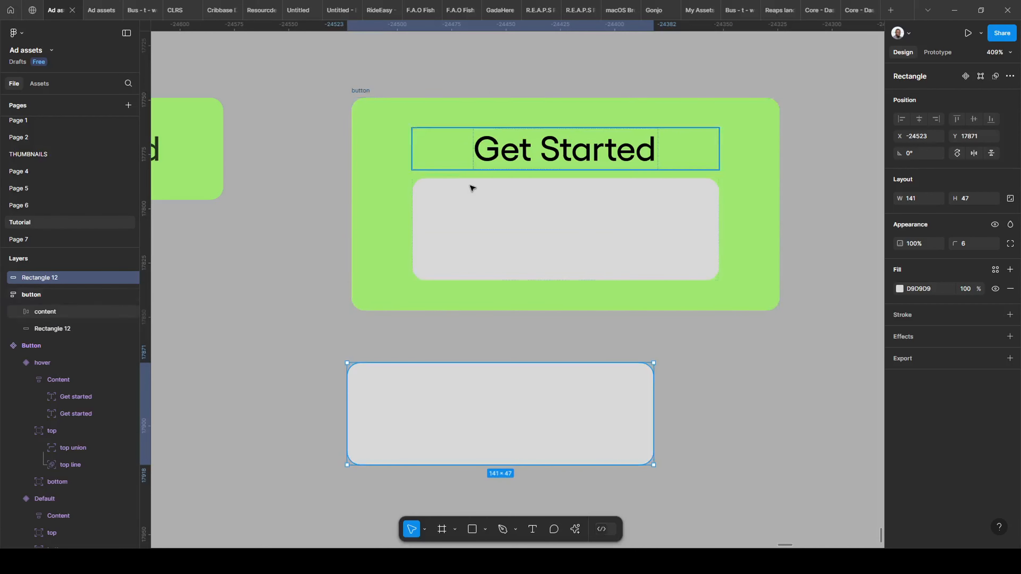
pyautogui.click(474, 195)
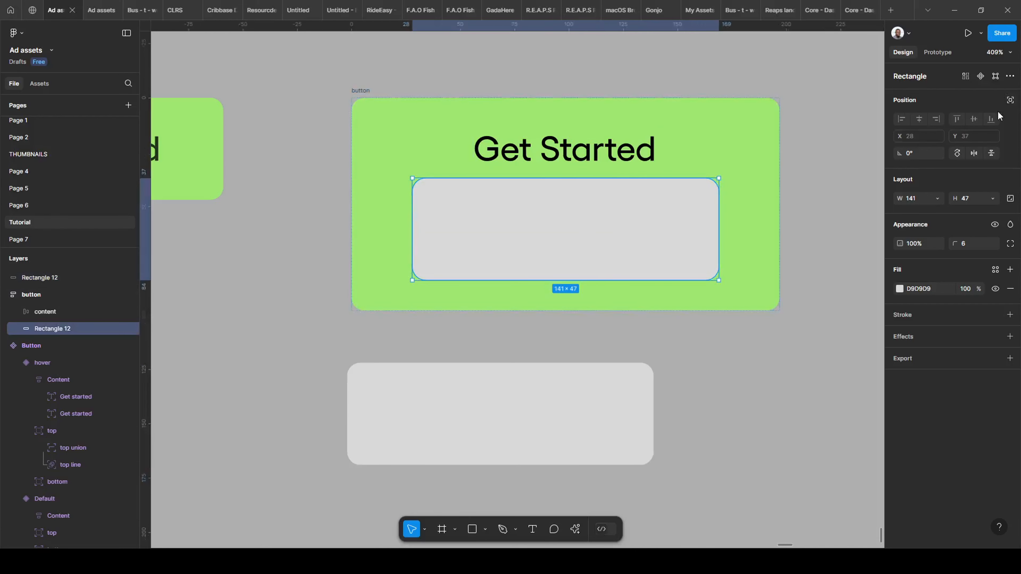
pyautogui.click(1010, 101)
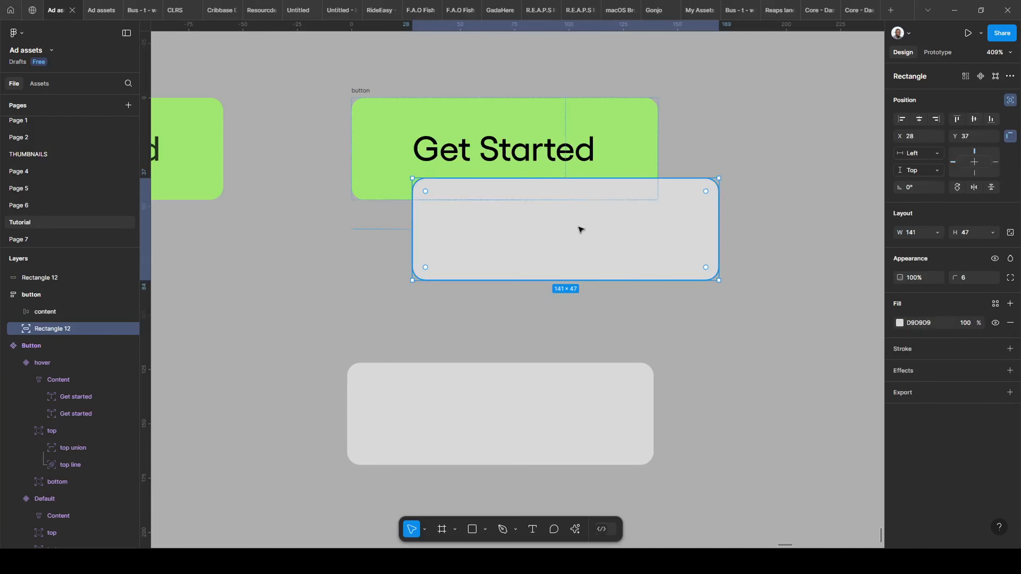
# - Delete the original gray rectangle that sits outside the button frame
pyautogui.click(421, 400)
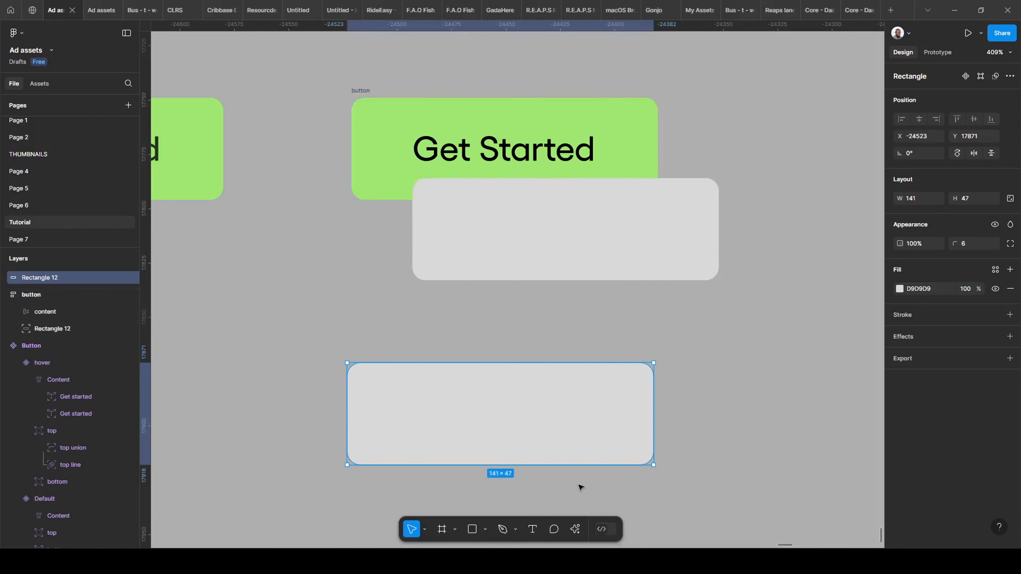
pyautogui.moveTo(577, 462)
pyautogui.press('Delete')
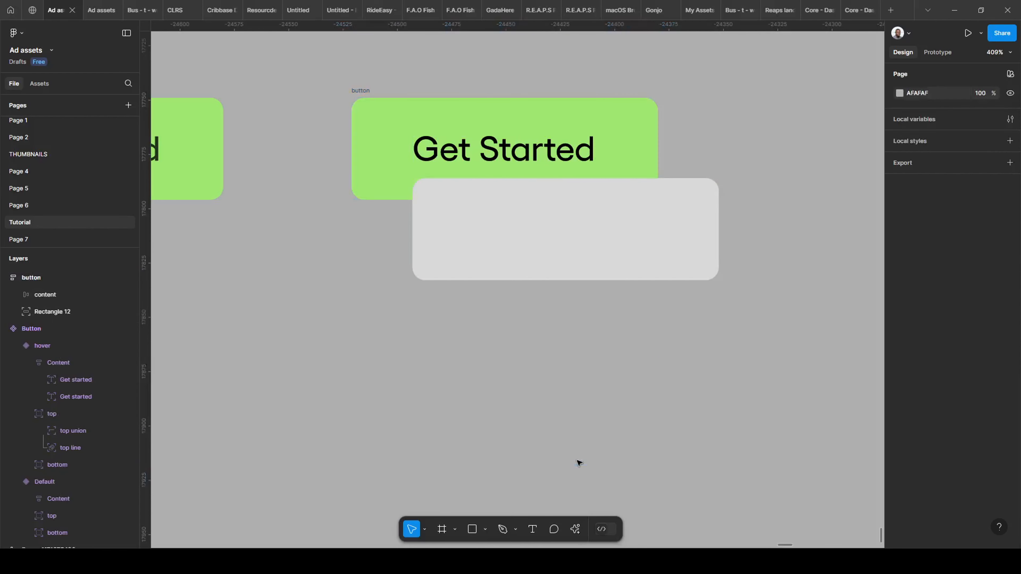
# - Center the gray rectangle horizontally and vertically within the button frame
pyautogui.scroll(3, 490, 209)
pyautogui.click(466, 222)
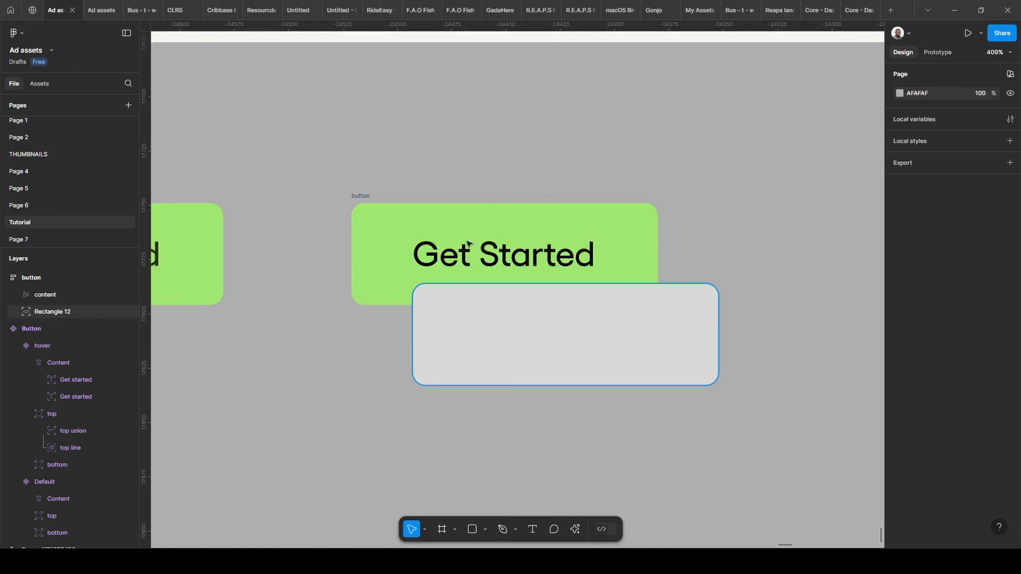
pyautogui.click(469, 298)
pyautogui.click(919, 120)
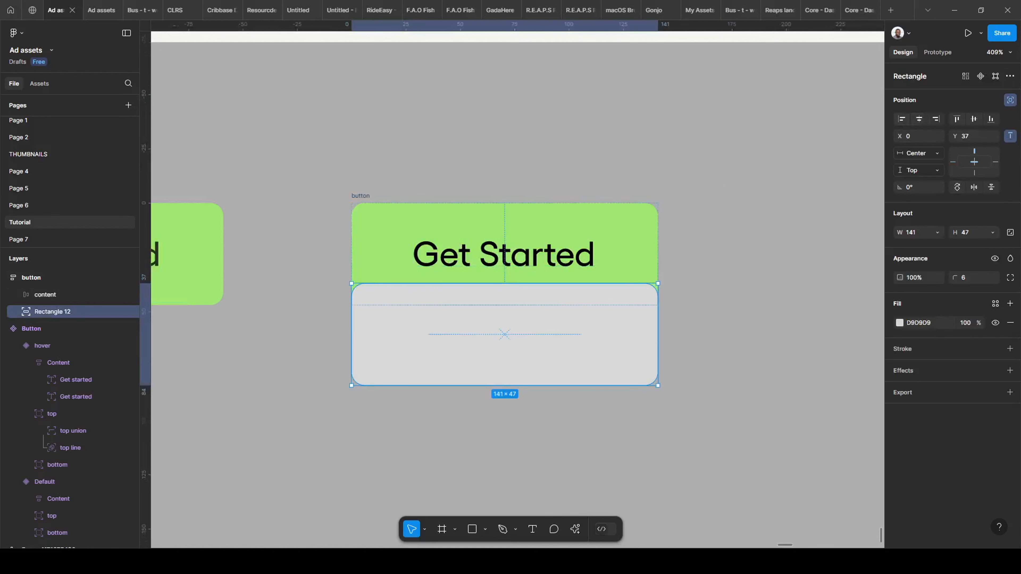
pyautogui.click(975, 120)
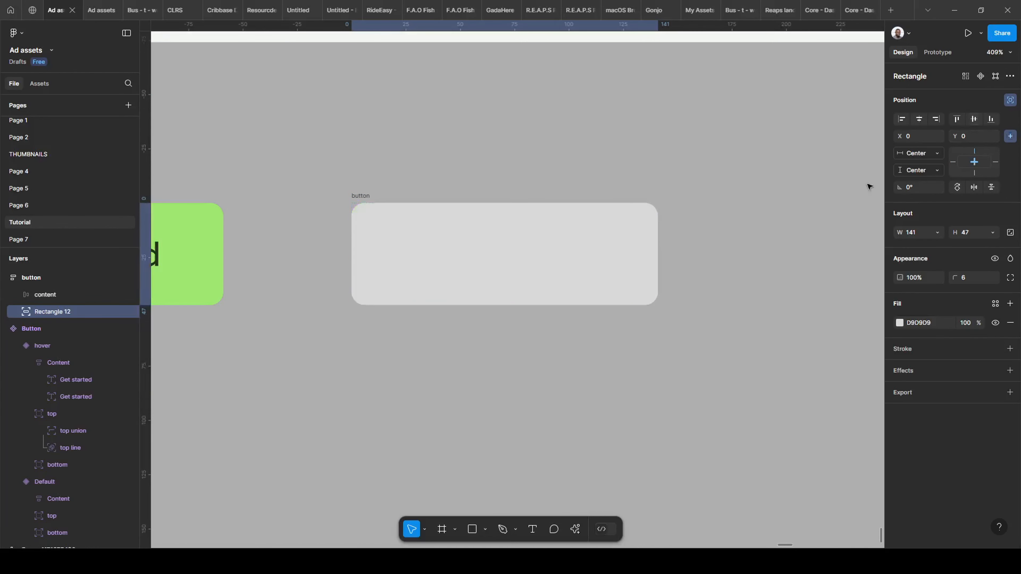
pyautogui.scroll(2, 481, 192)
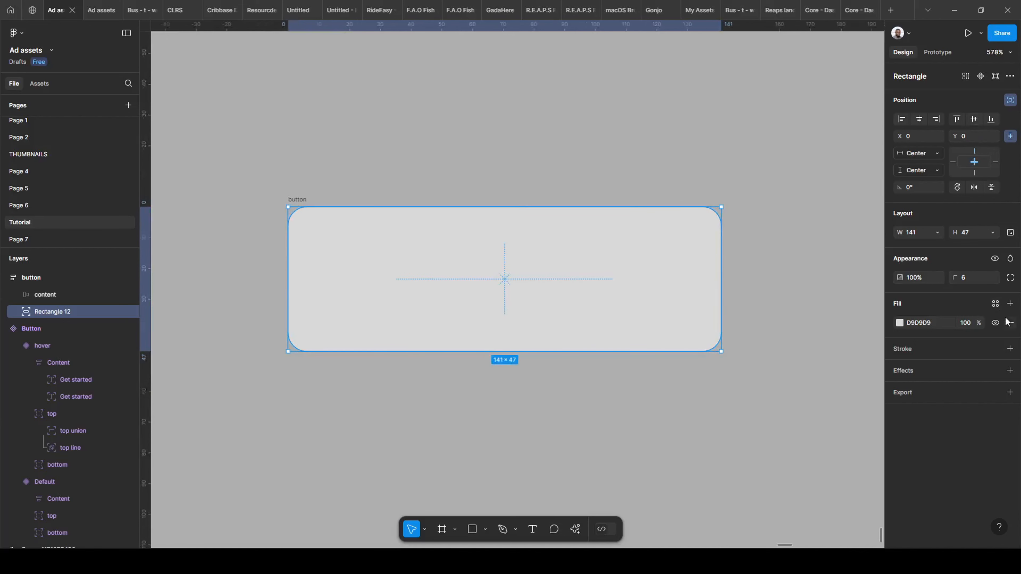
# - Remove the rectangle's gray fill and give it a black 000000 inside stroke with a weight of 2
pyautogui.click(1010, 323)
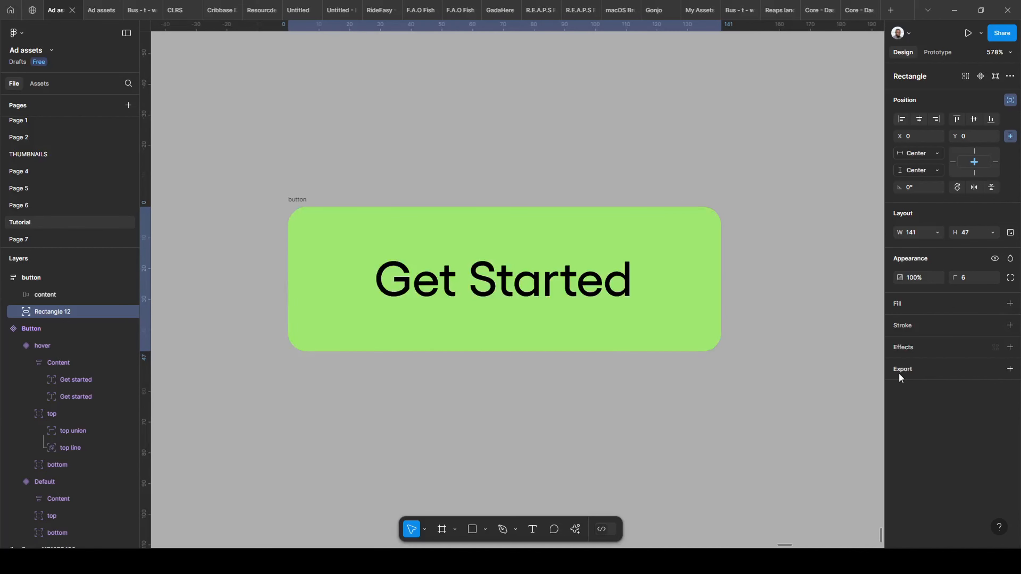
pyautogui.click(1010, 326)
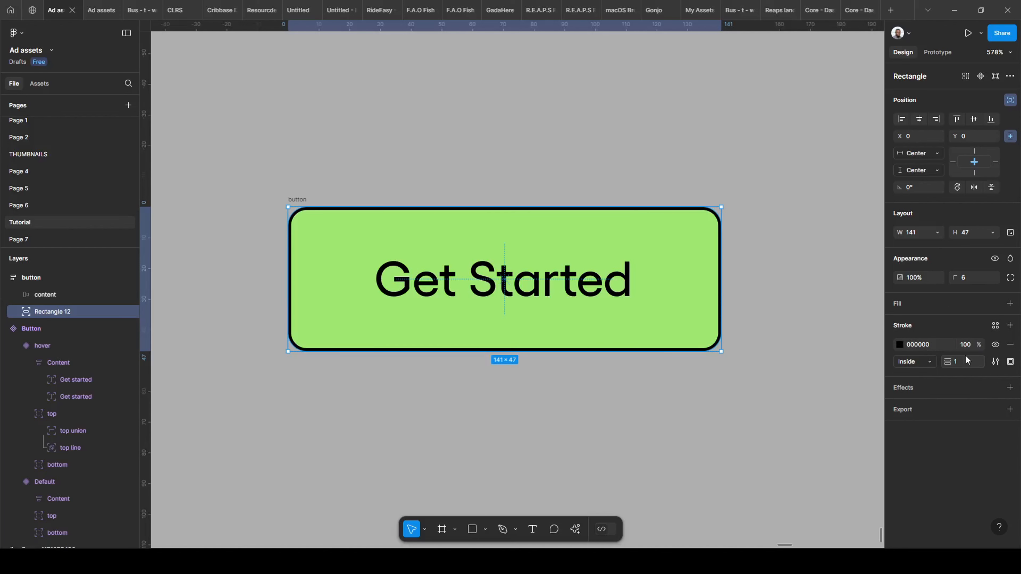
pyautogui.click(966, 362)
pyautogui.press('Up')
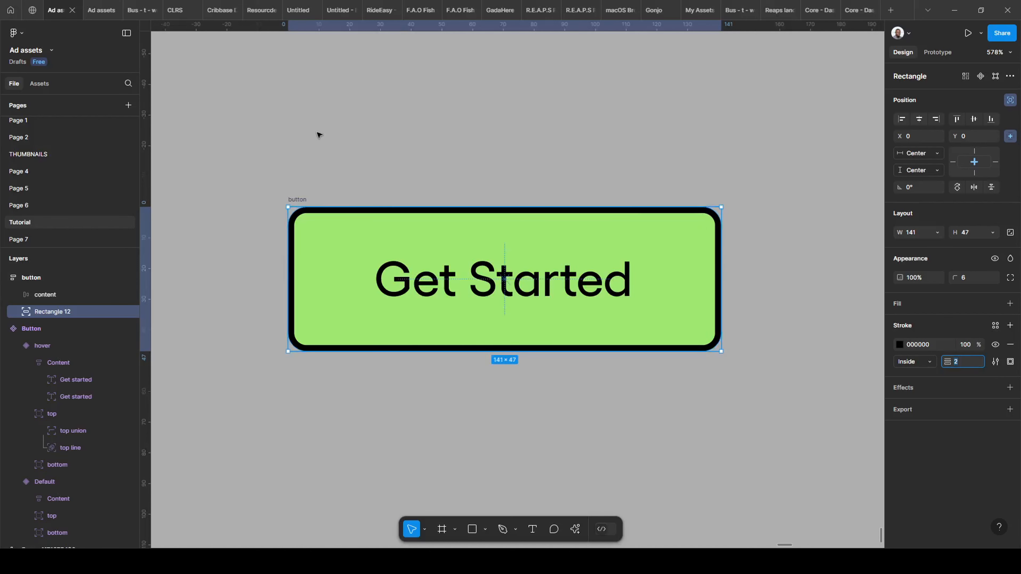
pyautogui.scroll(-3, 318, 135)
pyautogui.press('Escape')
pyautogui.press('Escape')
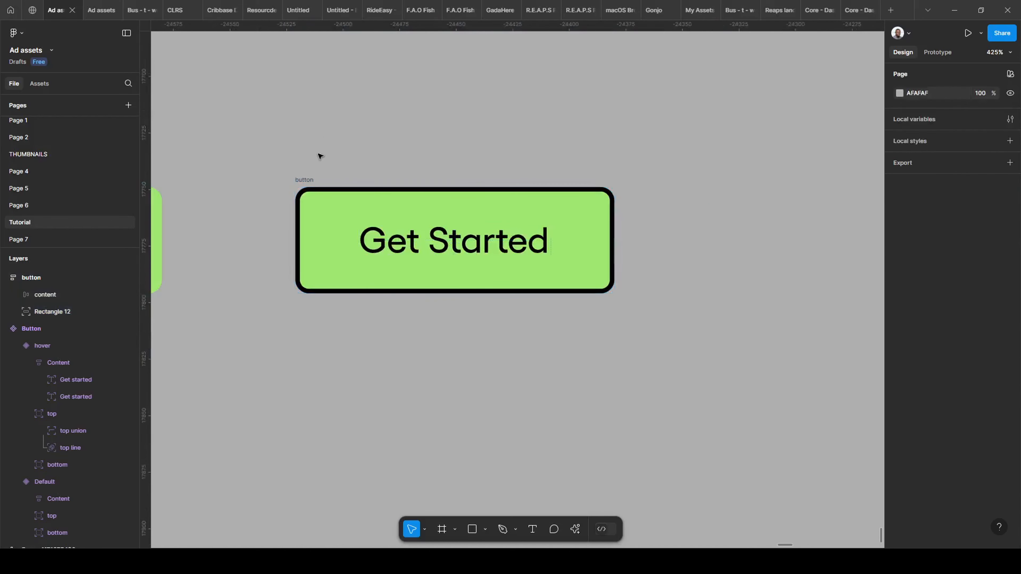
# - Rename the outlined rectangle layer inside the button frame as "line"
pyautogui.click(44, 312)
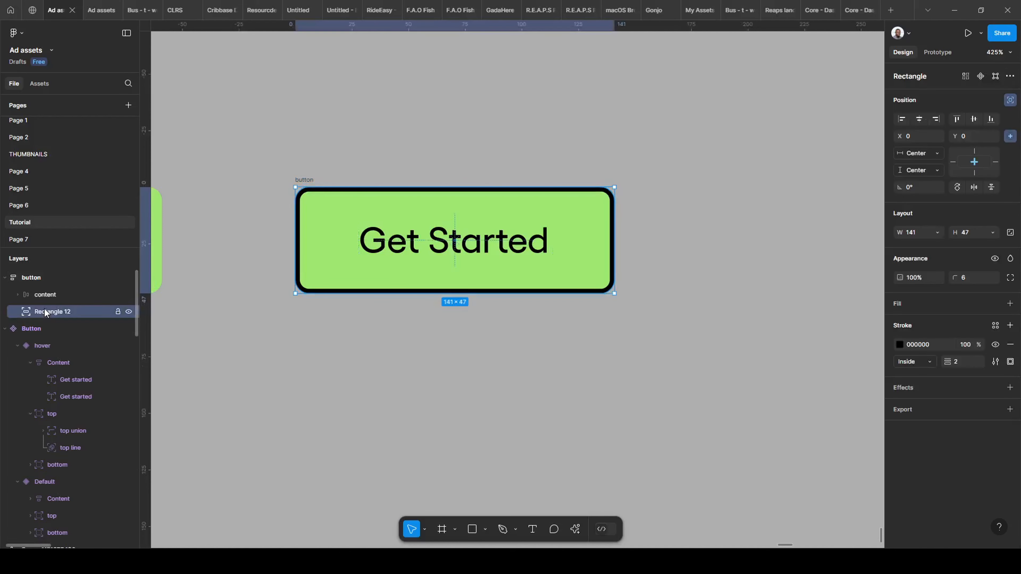
pyautogui.doubleClick(45, 312)
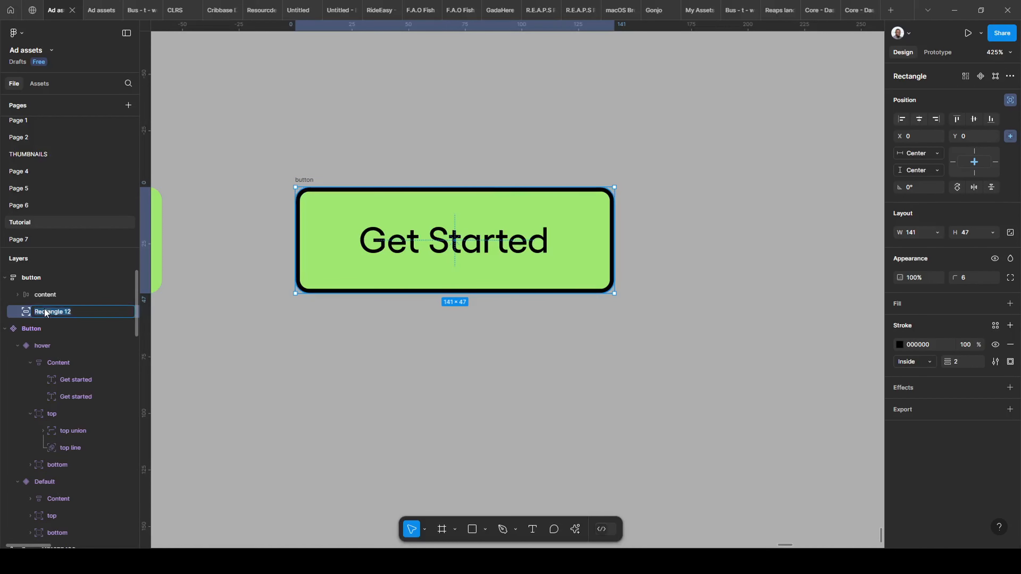
pyautogui.write('line')
pyautogui.press('Return')
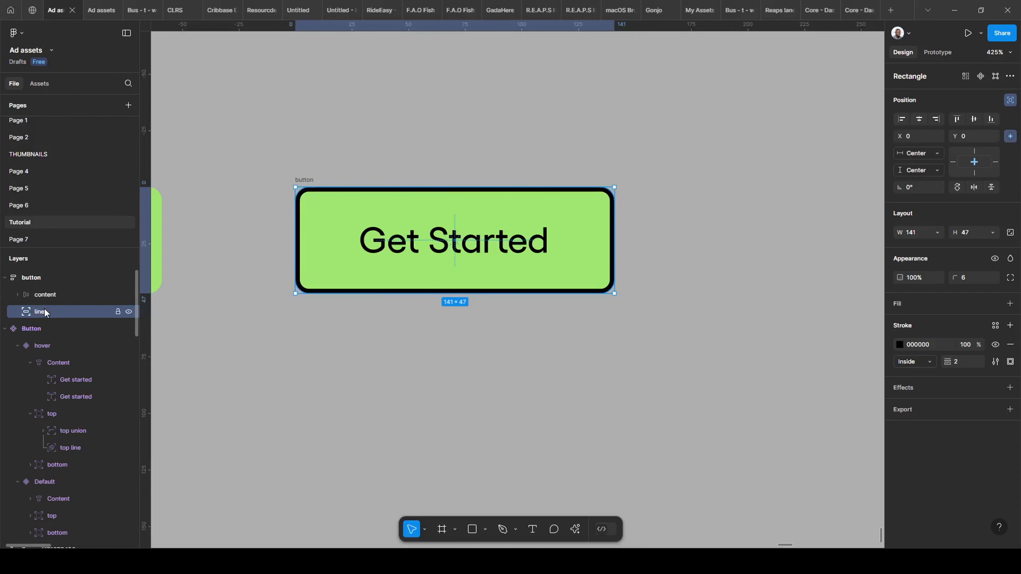
# - Duplicate the "line" layer and turn the copy into a D9D9D9-filled strip without stroke, 141 by 4, along the button's top edge
pyautogui.scroll(3, 419, 279)
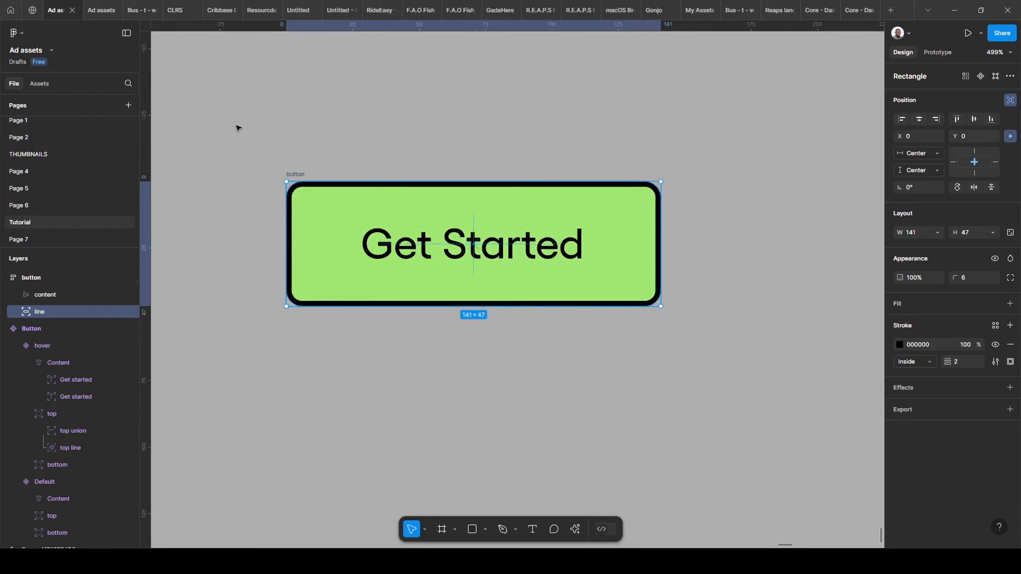
pyautogui.scroll(-2, 611, 185)
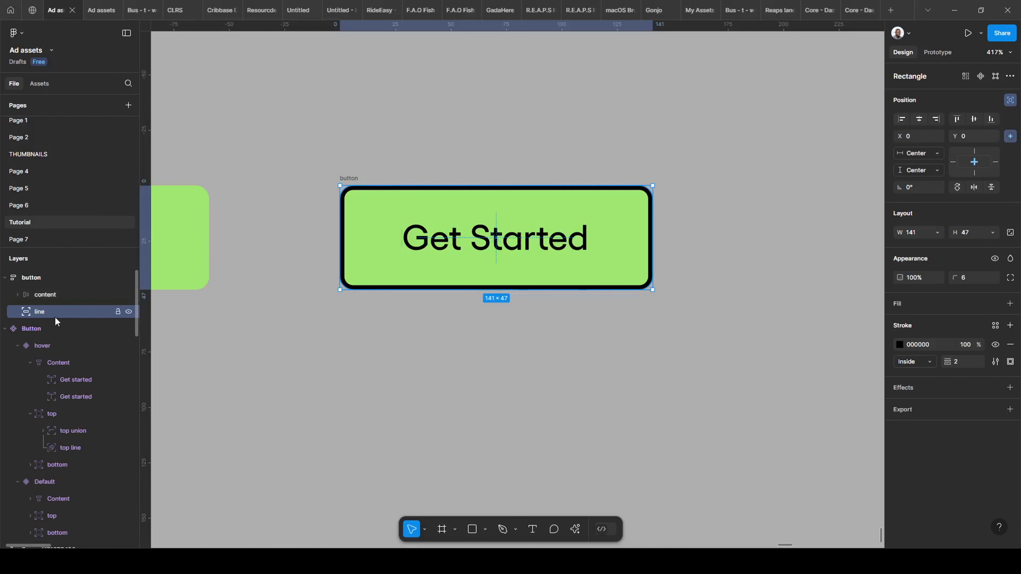
pyautogui.hotkey('ctrl', 'd')
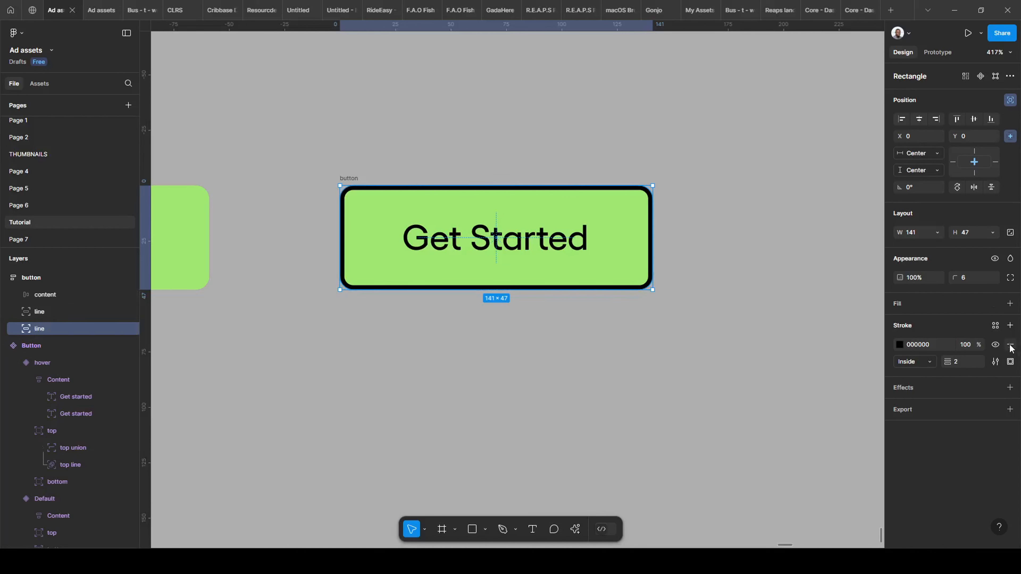
pyautogui.click(1010, 304)
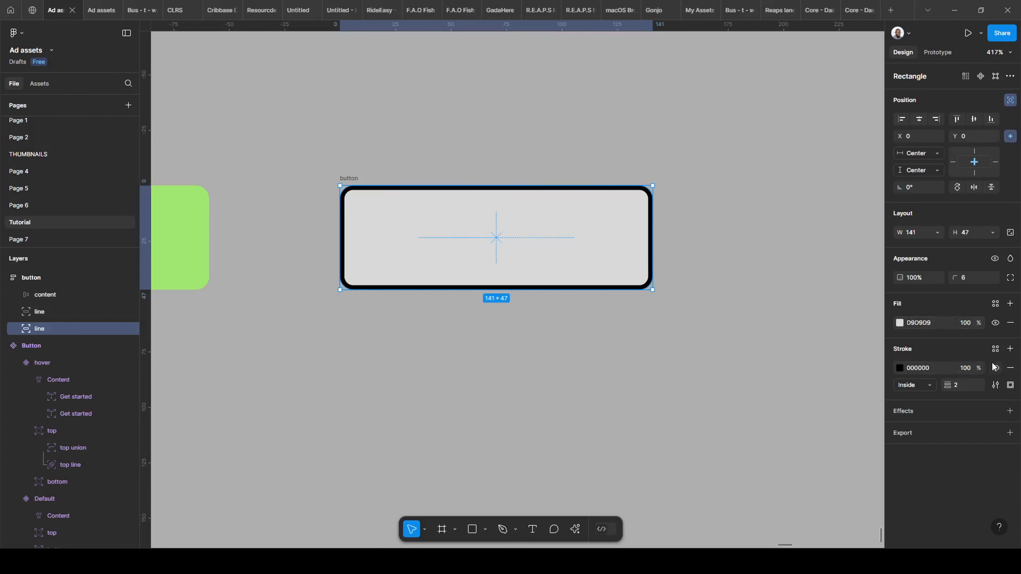
pyautogui.click(1010, 368)
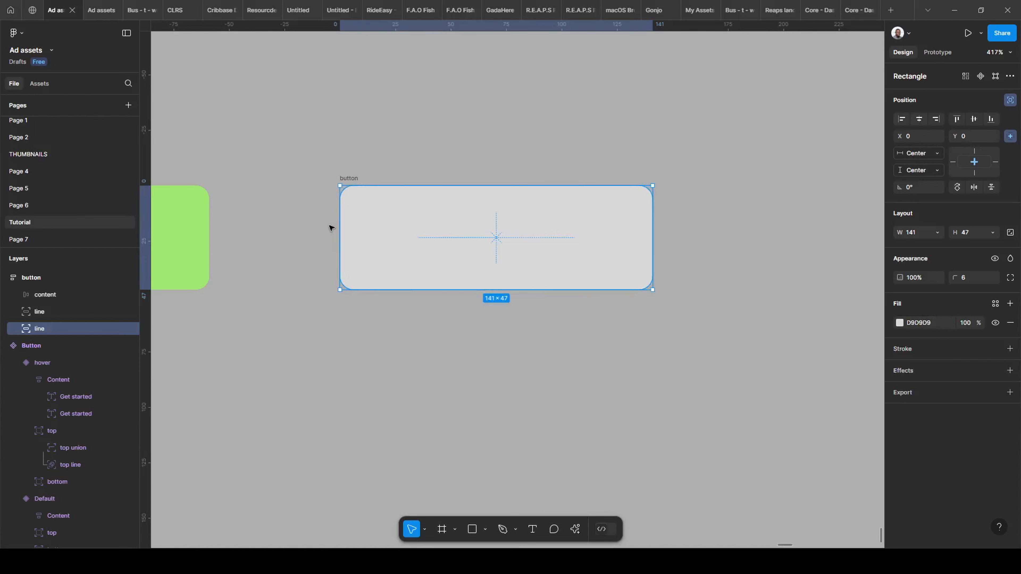
pyautogui.scroll(3, 365, 216)
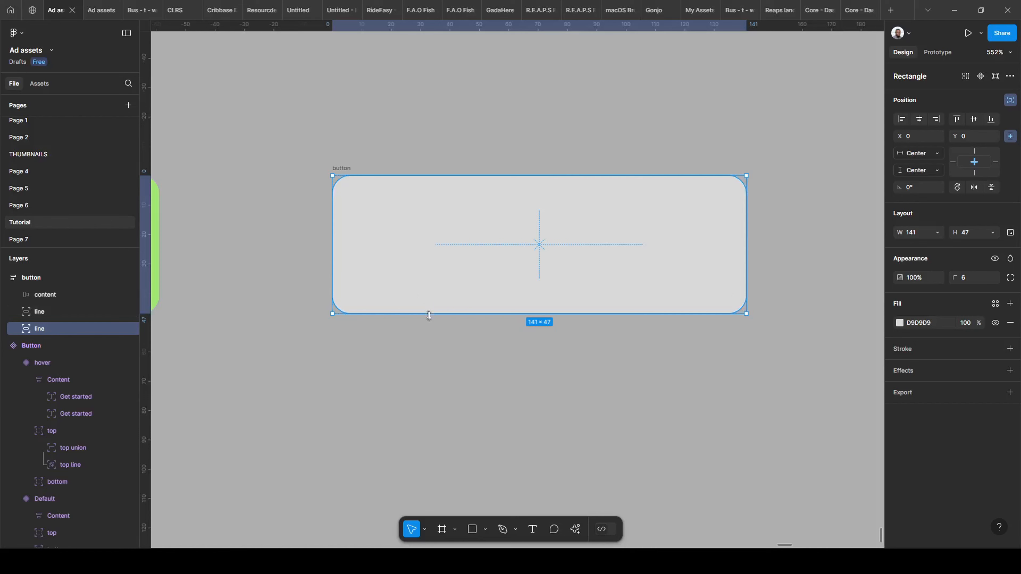
pyautogui.moveTo(429, 315); pyautogui.dragTo(435, 186)
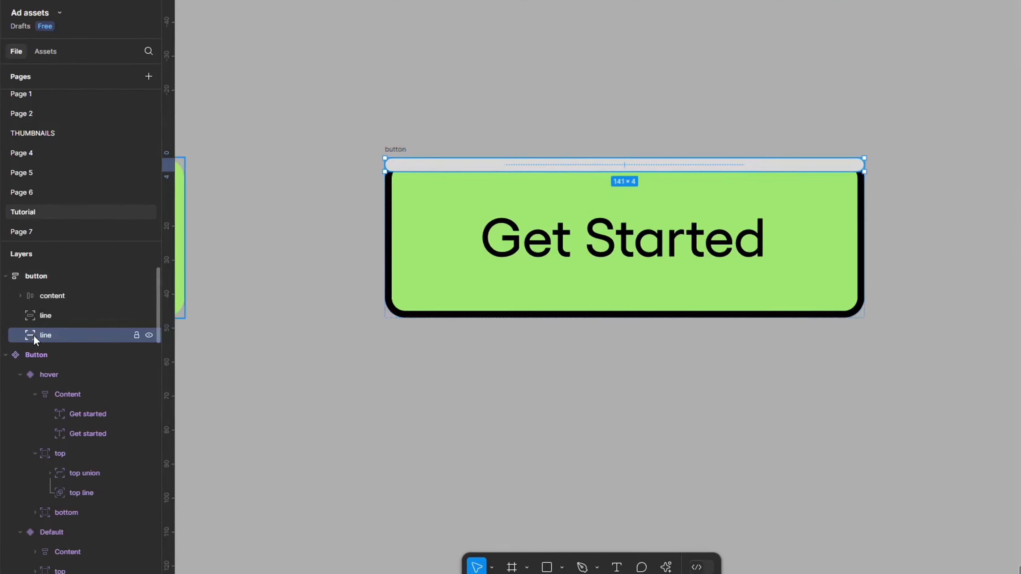
# - Duplicate the gray strip and rename the two strip layers "top" and "left"
pyautogui.hotkey('ctrl', 'd')
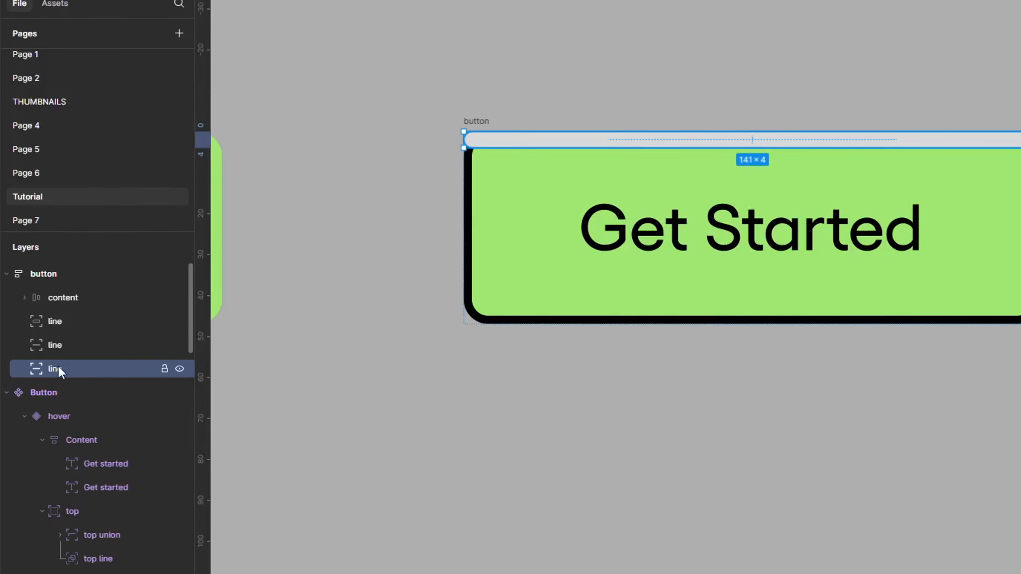
pyautogui.doubleClick(90, 346)
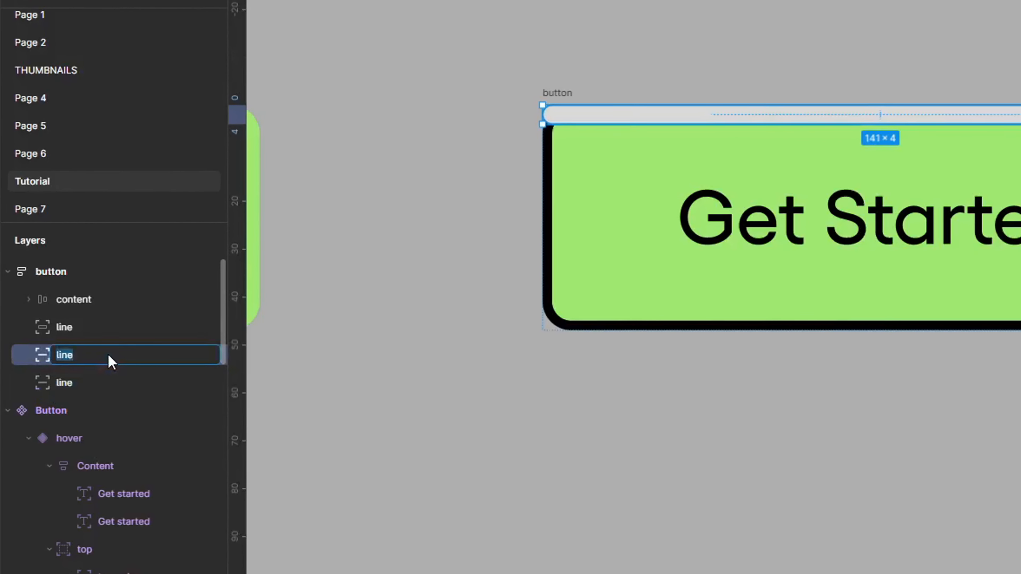
pyautogui.write('top')
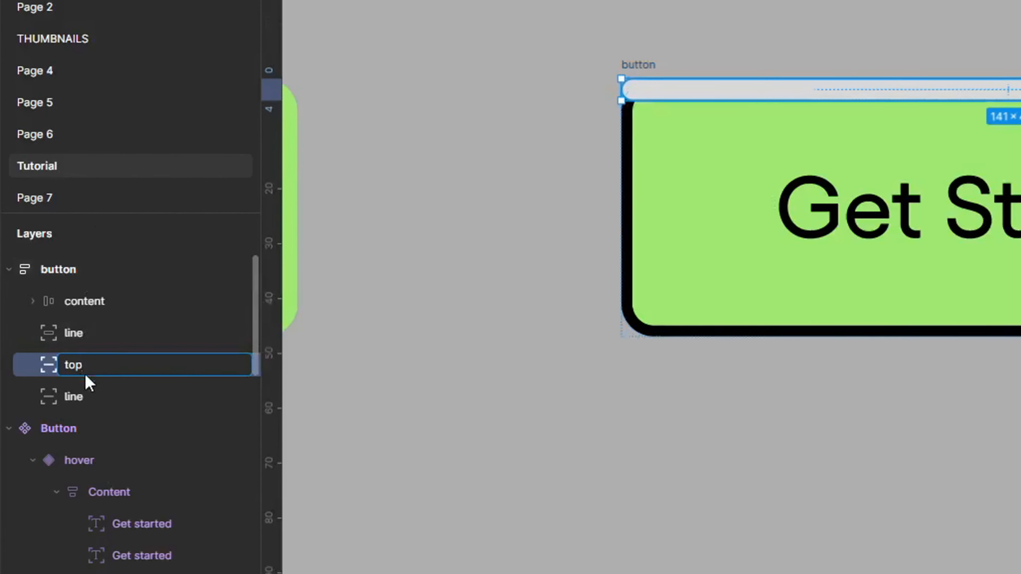
pyautogui.press('Tab')
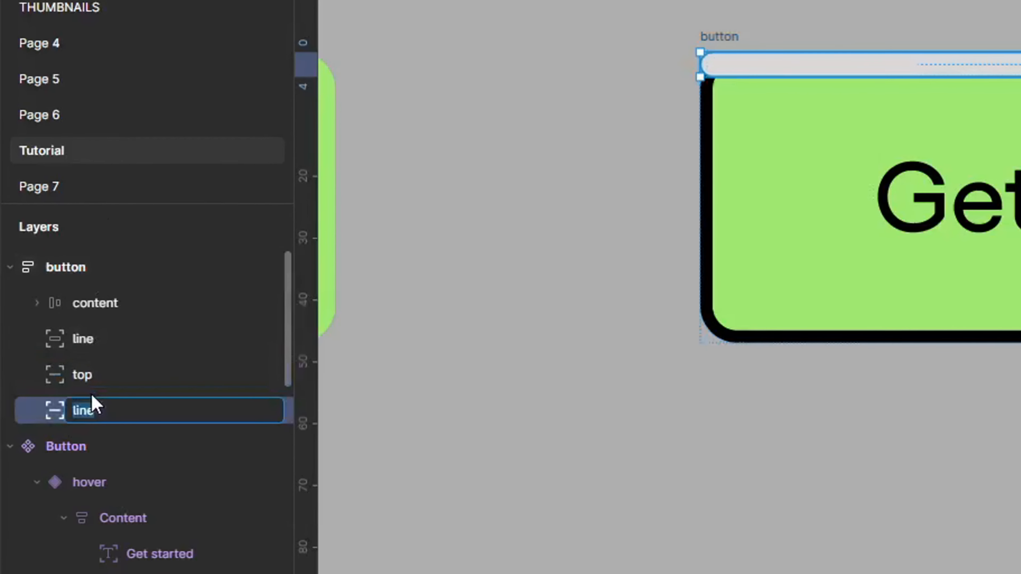
pyautogui.write('left')
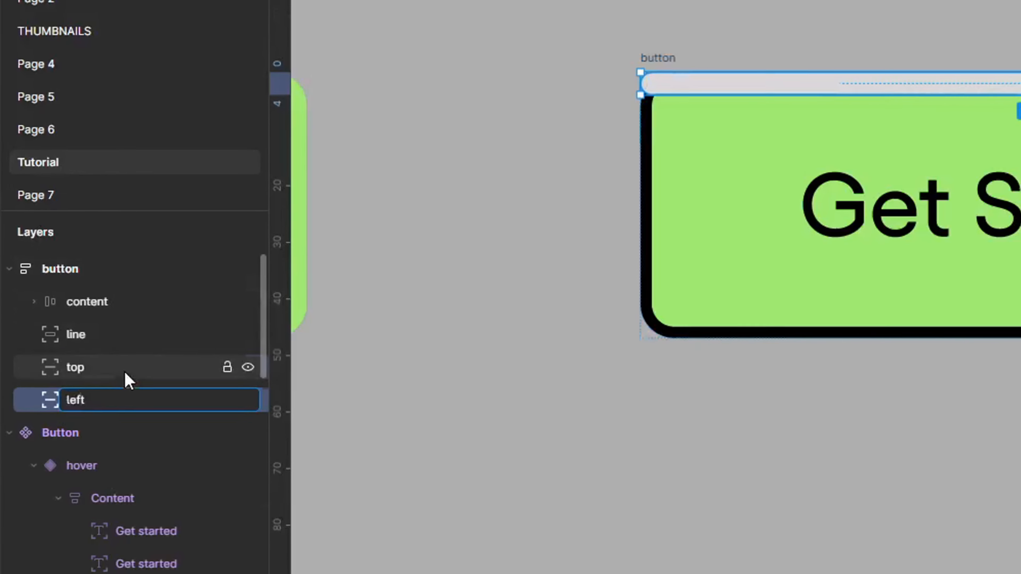
pyautogui.press('Return')
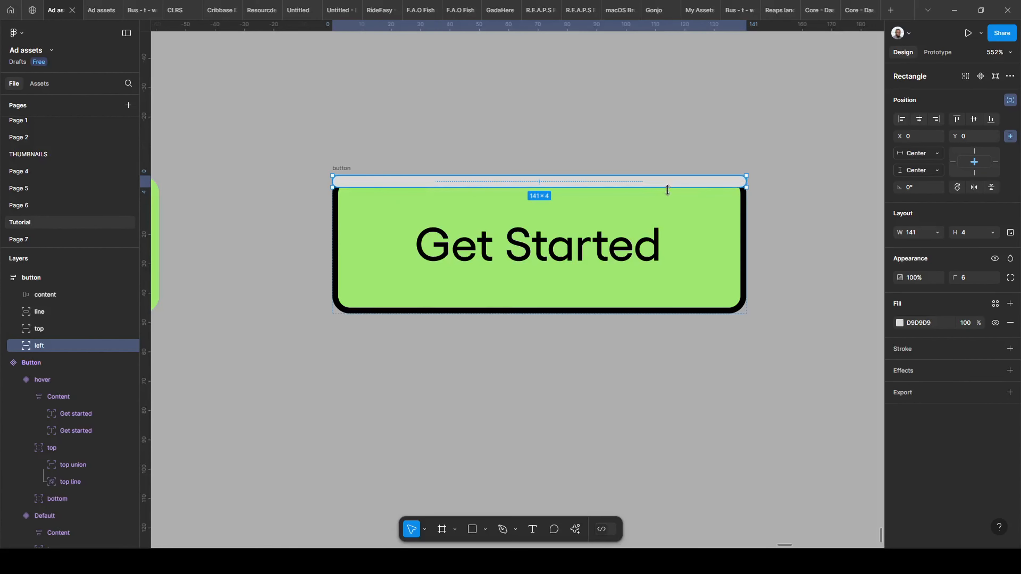
# - Resize the "left" strip to a width of 4 and a height of 47 along the button's left edge
pyautogui.moveTo(667, 190); pyautogui.dragTo(638, 310)
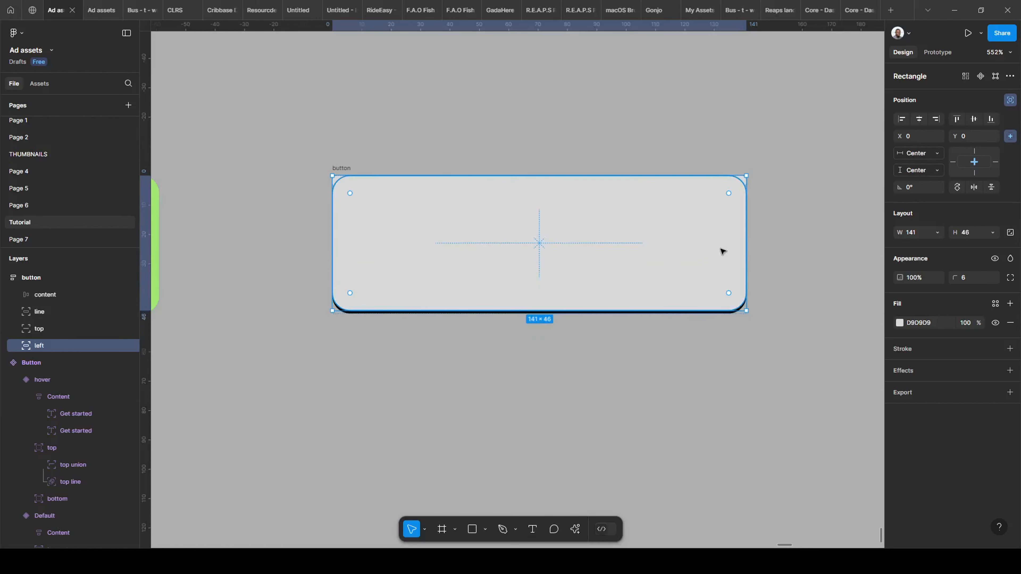
pyautogui.click(966, 234)
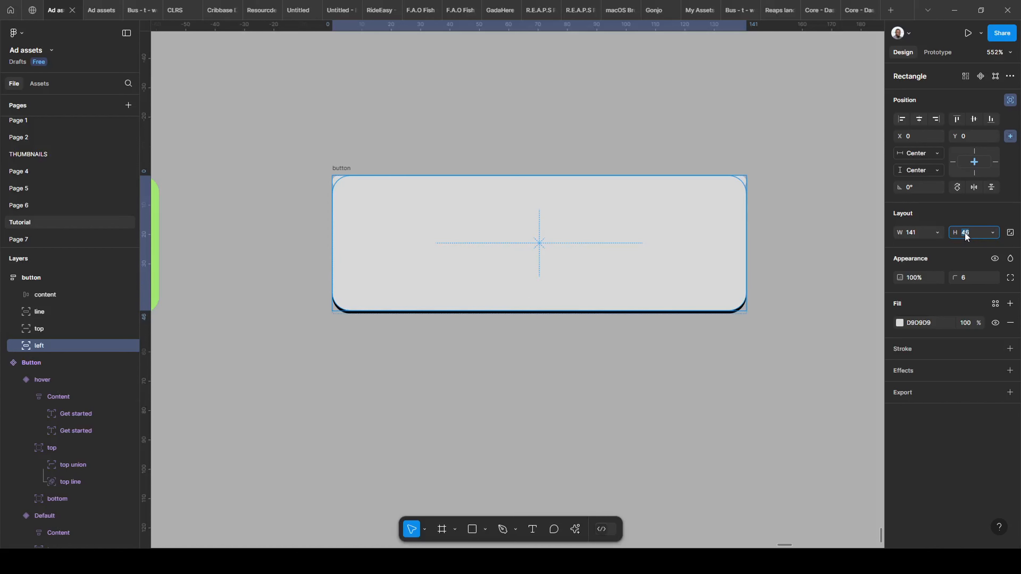
pyautogui.press('Return')
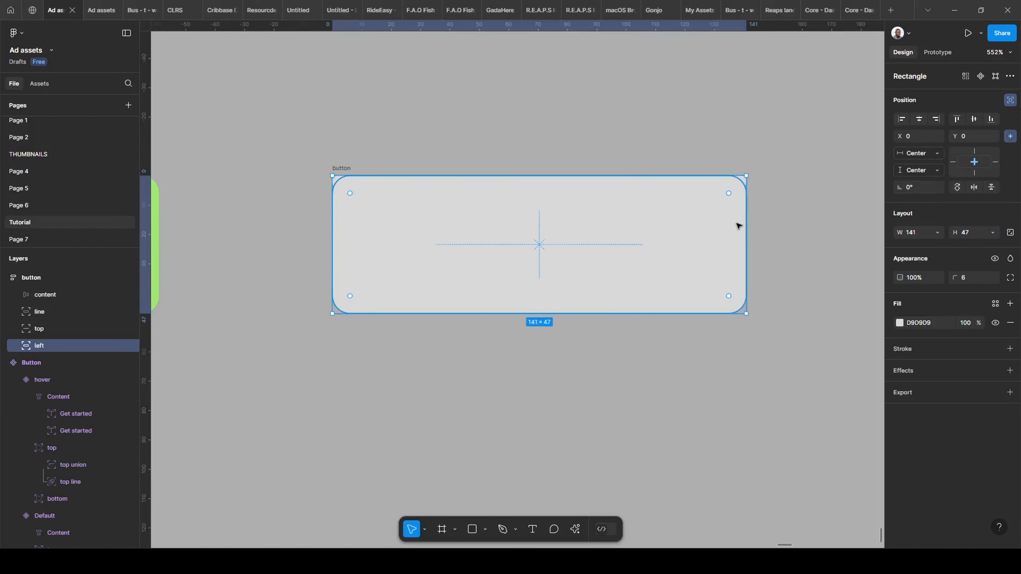
pyautogui.moveTo(726, 227); pyautogui.dragTo(343, 210)
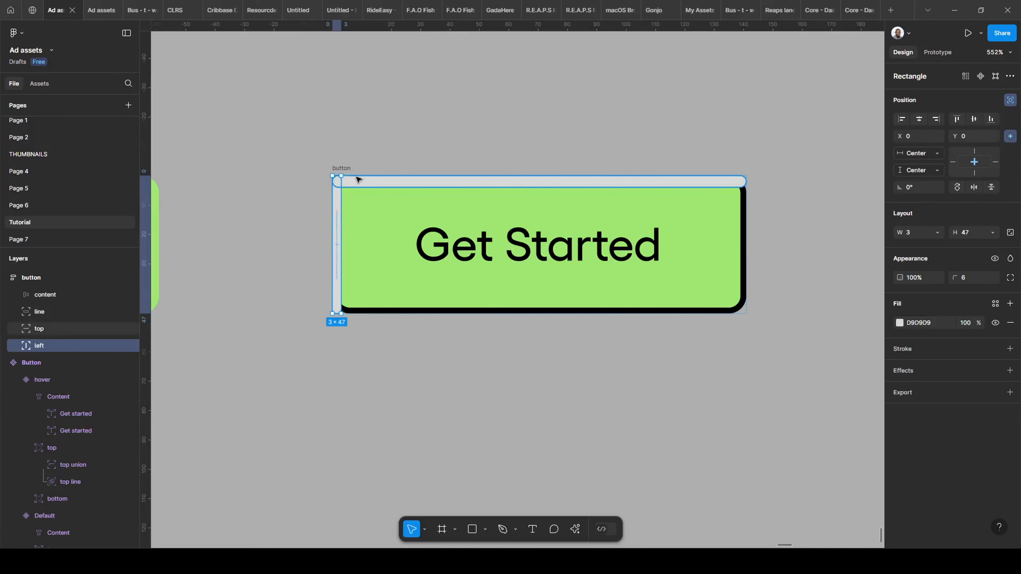
pyautogui.click(356, 182)
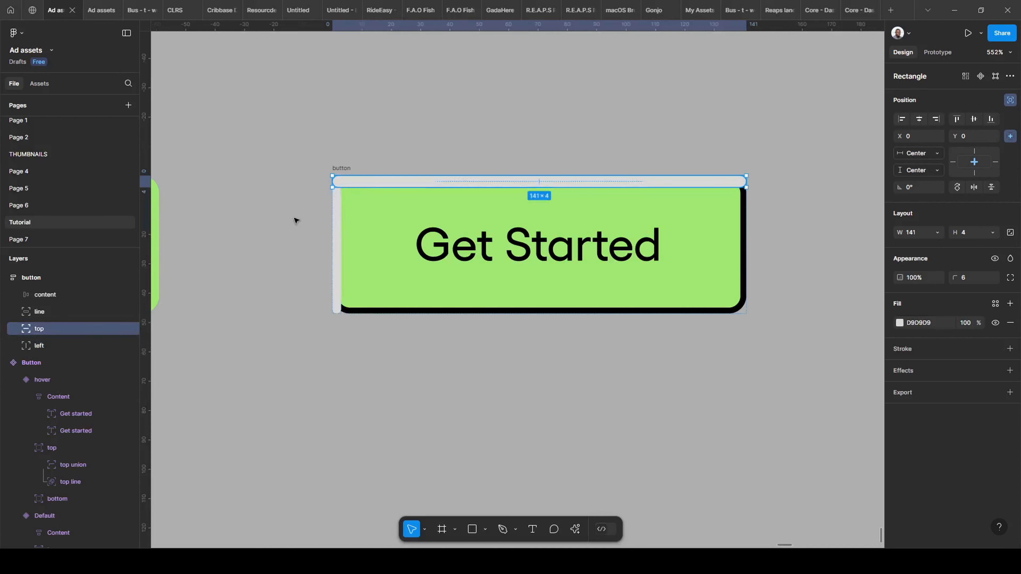
pyautogui.click(336, 221)
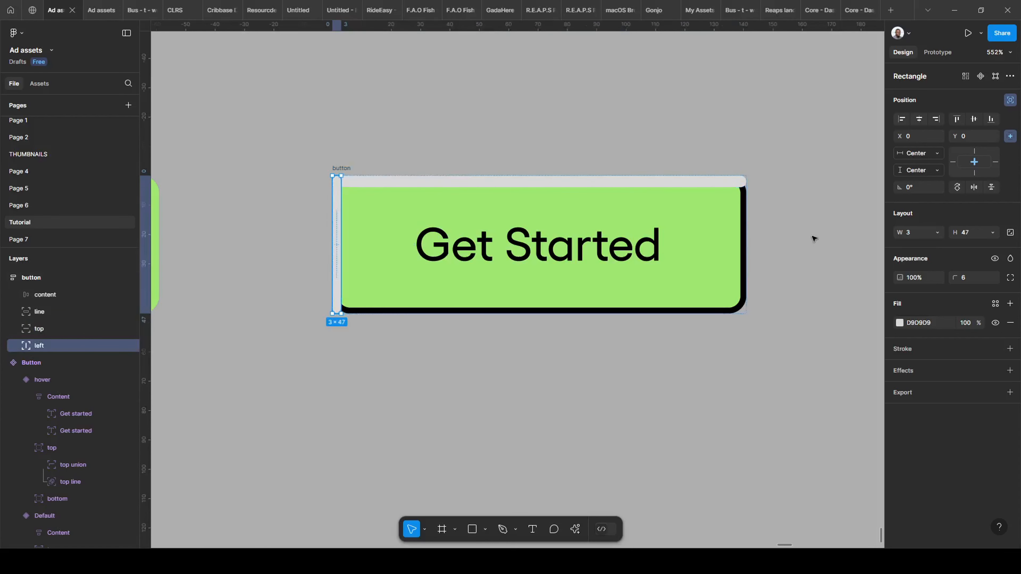
pyautogui.click(921, 236)
pyautogui.press('Up')
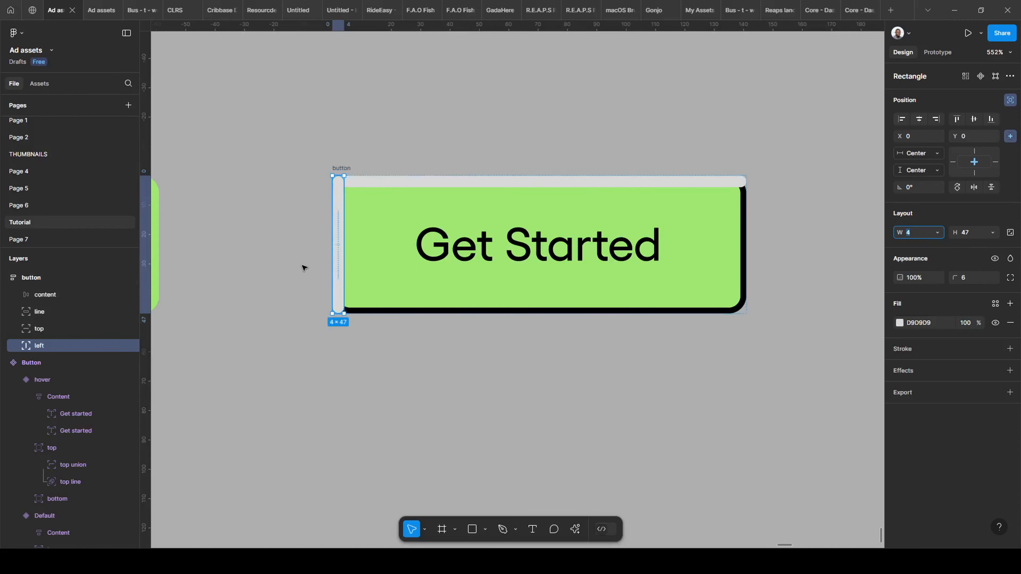
# - Combine the "top" and "left" strips into a single shape with a Union selection
pyautogui.click(54, 328)
pyautogui.keyDown('shift'); pyautogui.click(54, 349); pyautogui.keyUp('shift')
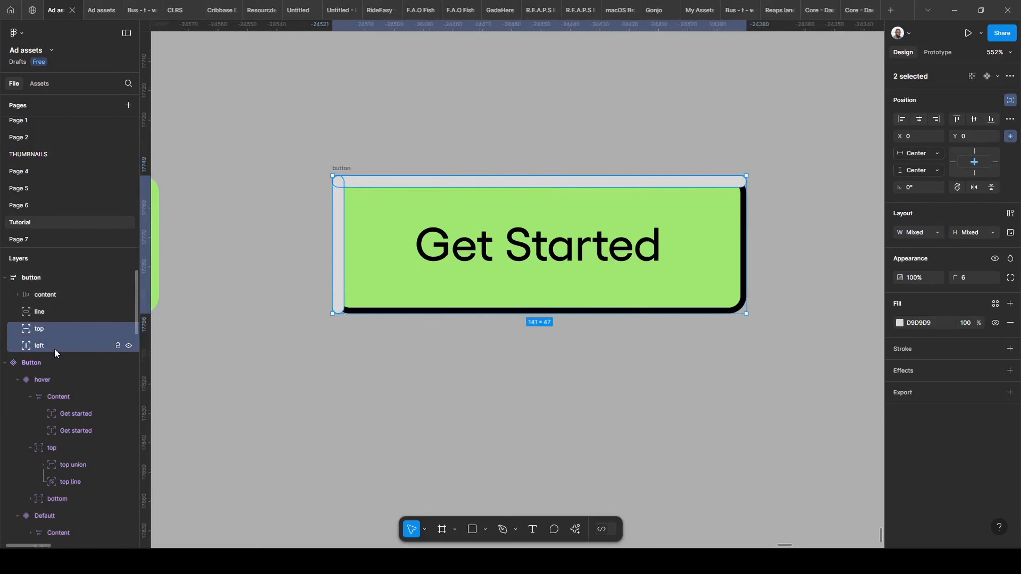
pyautogui.click(54, 348)
pyautogui.keyDown('shift'); pyautogui.click(54, 333); pyautogui.keyUp('shift')
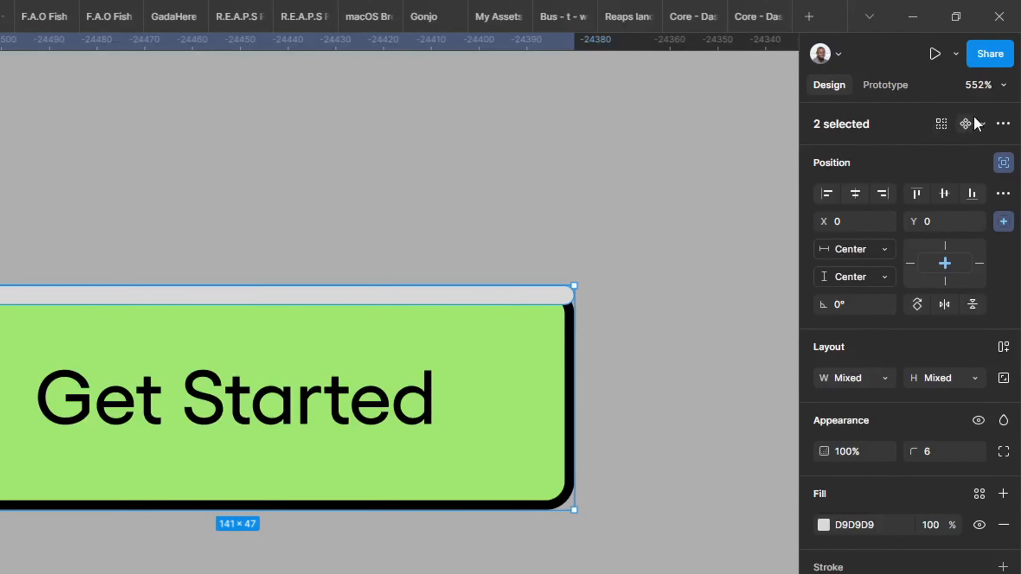
pyautogui.click(978, 137)
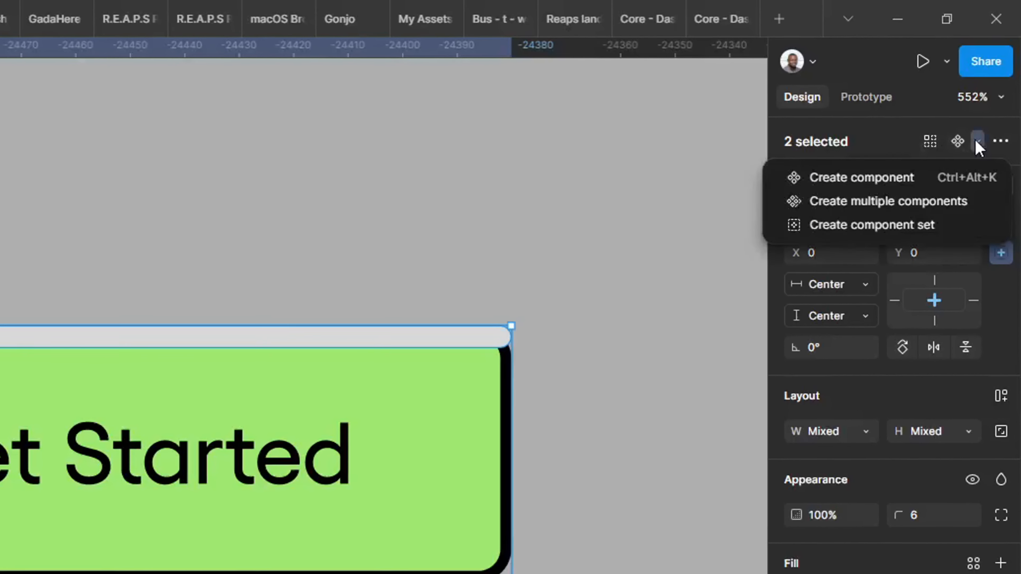
pyautogui.click(999, 154)
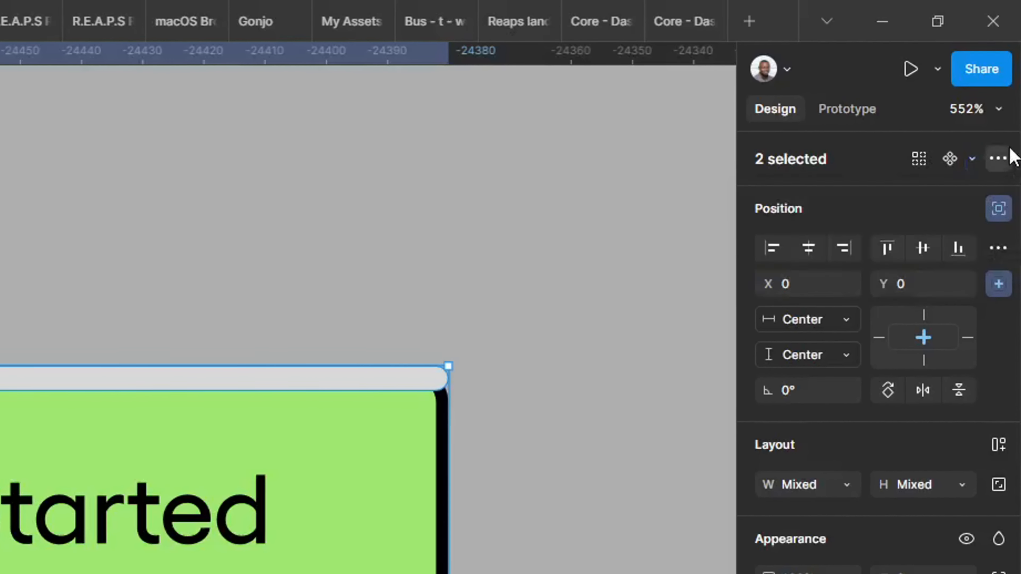
pyautogui.click(999, 154)
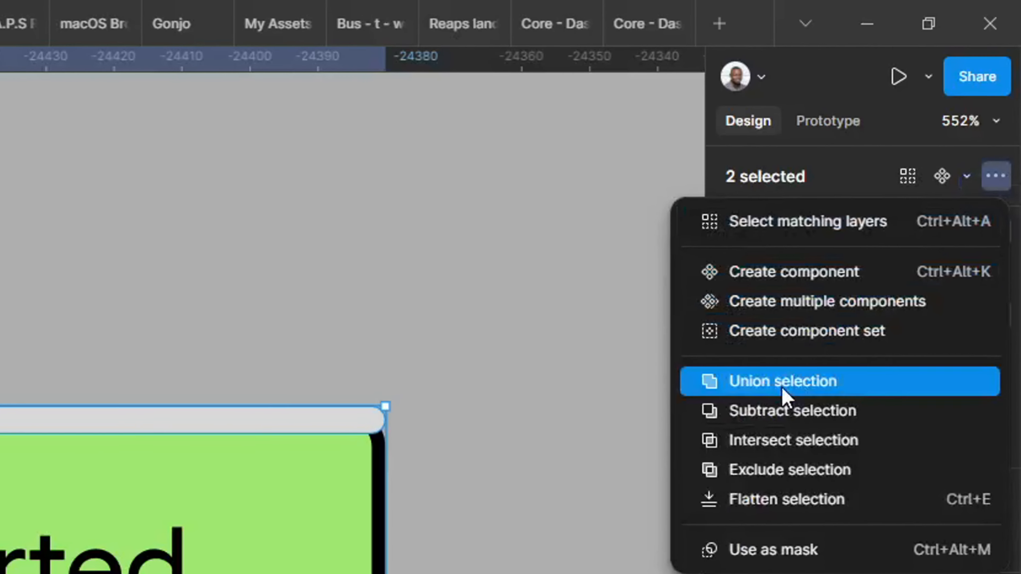
pyautogui.click(724, 380)
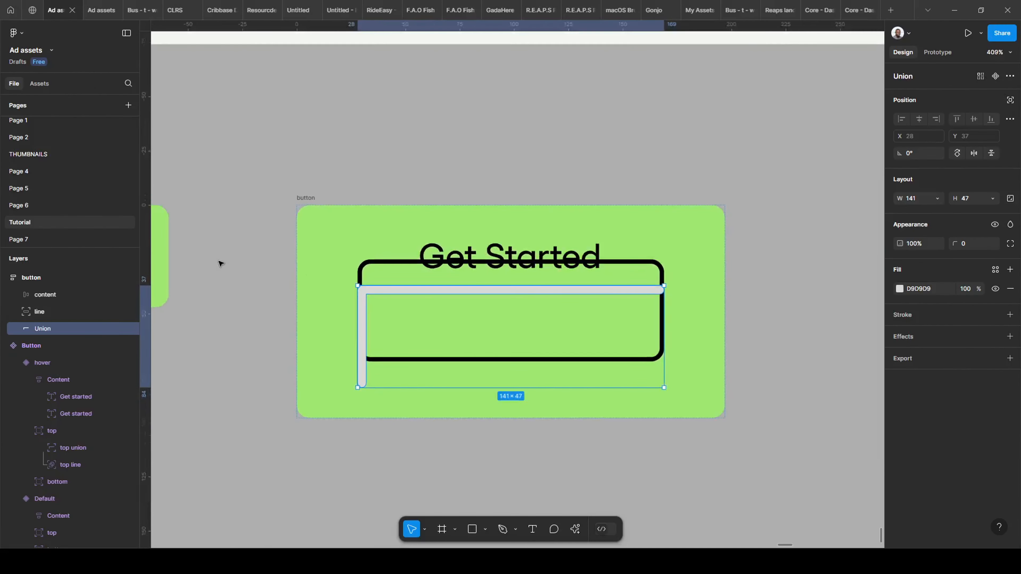
# - Exclude the union shape from the auto layout and align it to the button frame's left and top edges
pyautogui.scroll(-1, 443, 267)
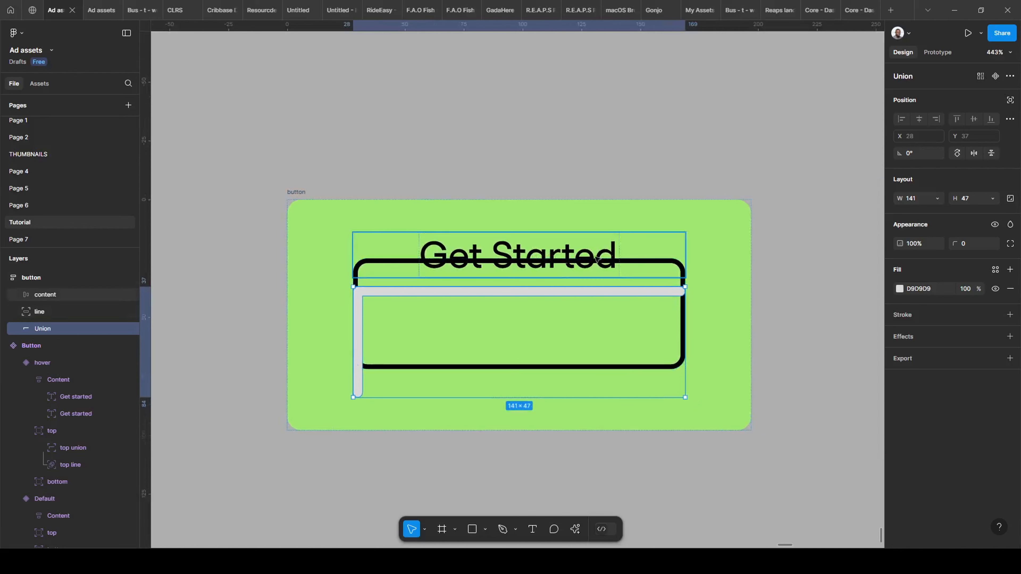
pyautogui.click(1010, 100)
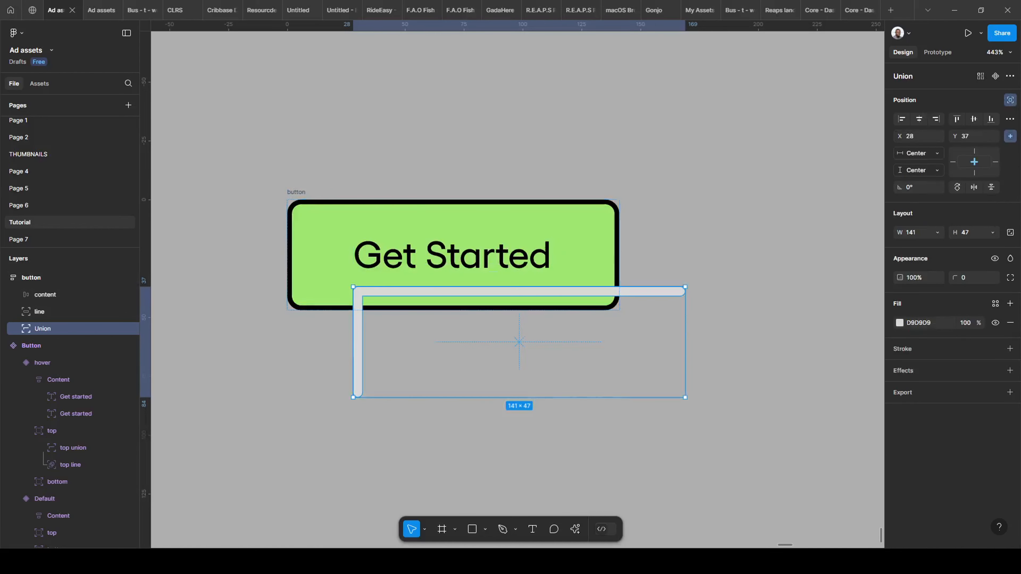
pyautogui.click(902, 119)
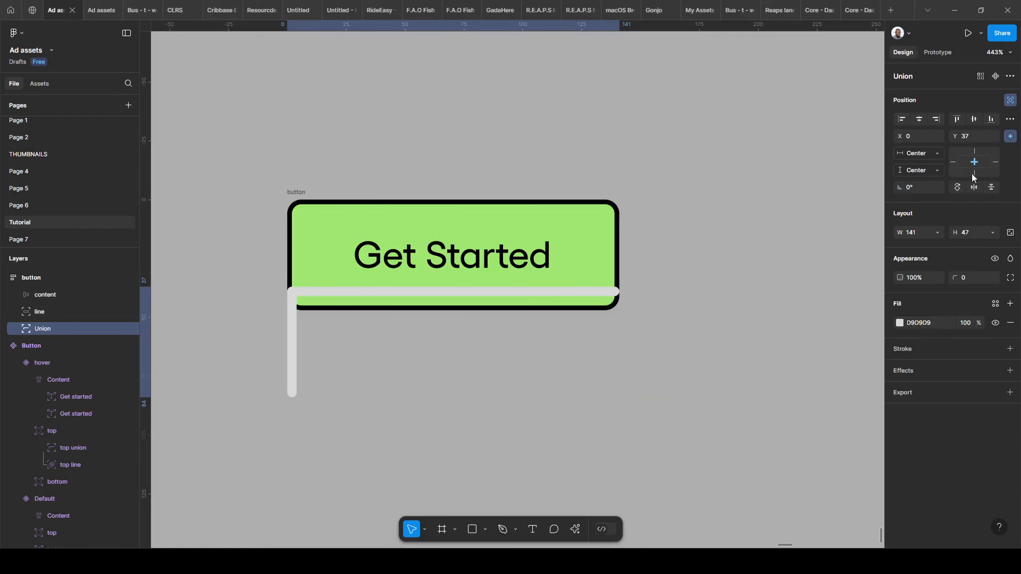
pyautogui.click(959, 122)
pyautogui.scroll(1, 170, 160)
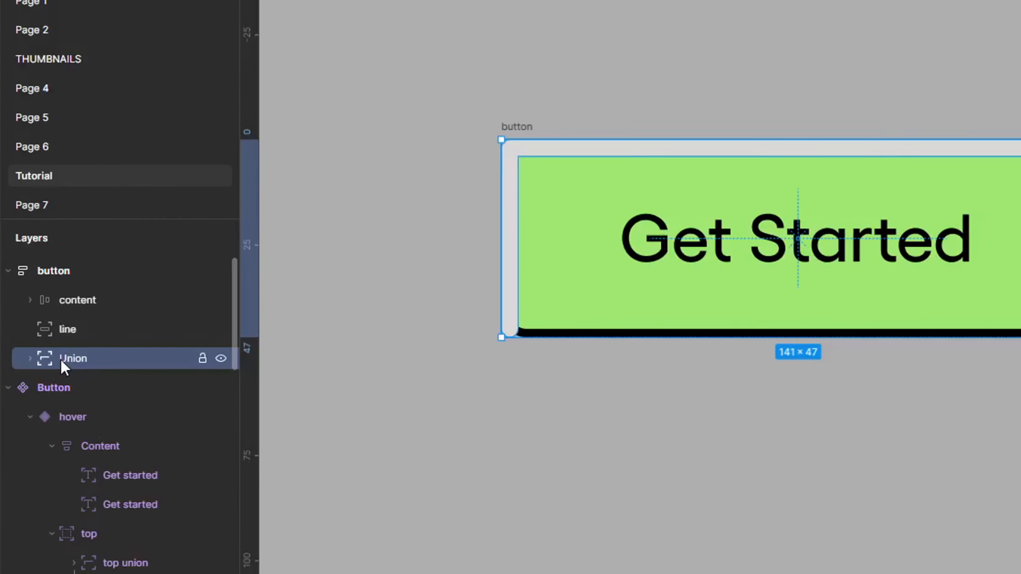
# - Rename the union layer inside the button frame as "top -left"
pyautogui.doubleClick(98, 374)
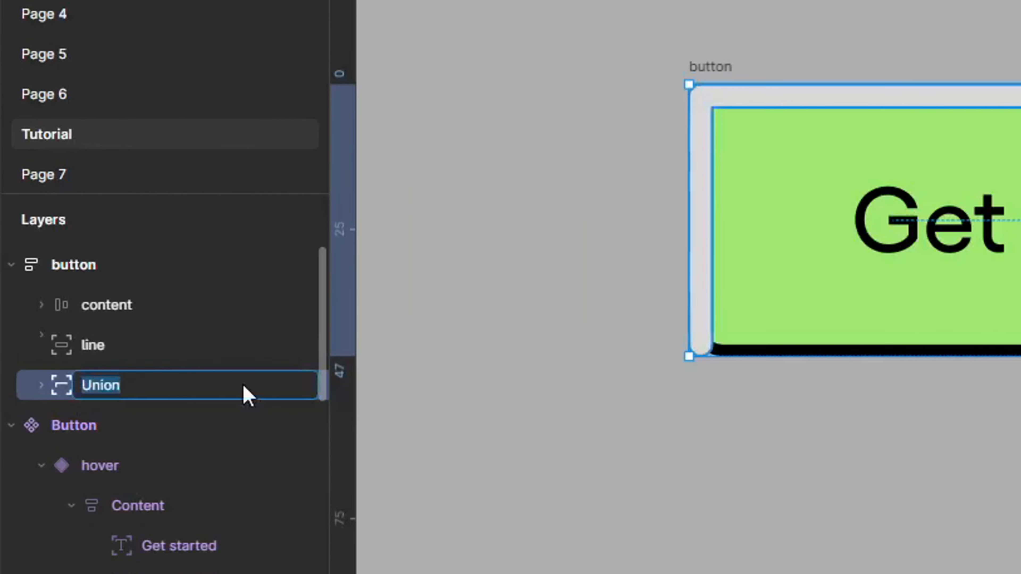
pyautogui.write('top ')
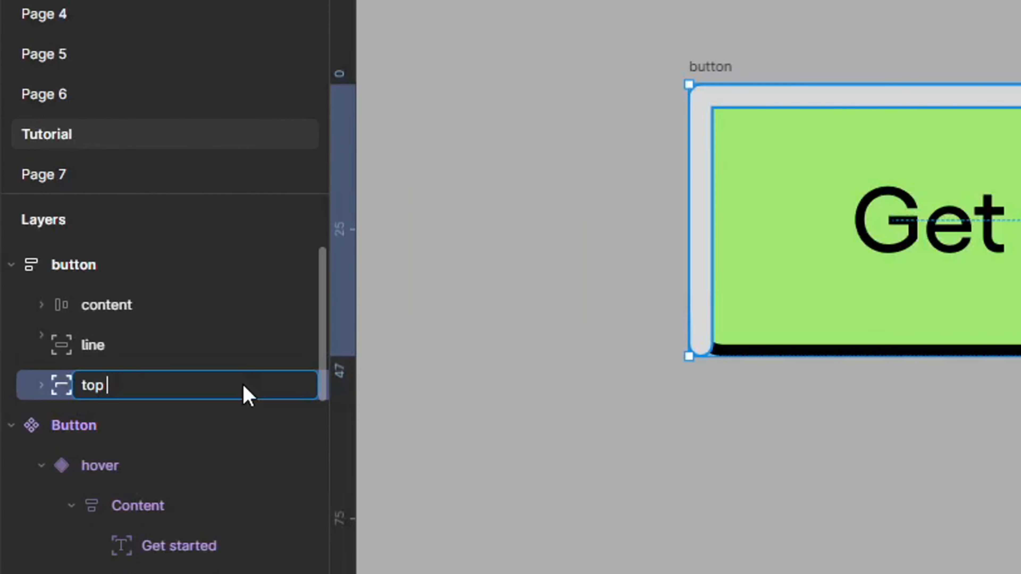
pyautogui.write('left')
pyautogui.press('BackSpace')
pyautogui.press('BackSpace')
pyautogui.press('BackSpace')
pyautogui.press('BackSpace')
pyautogui.press('BackSpace')
pyautogui.write('-left')
pyautogui.press('Return')
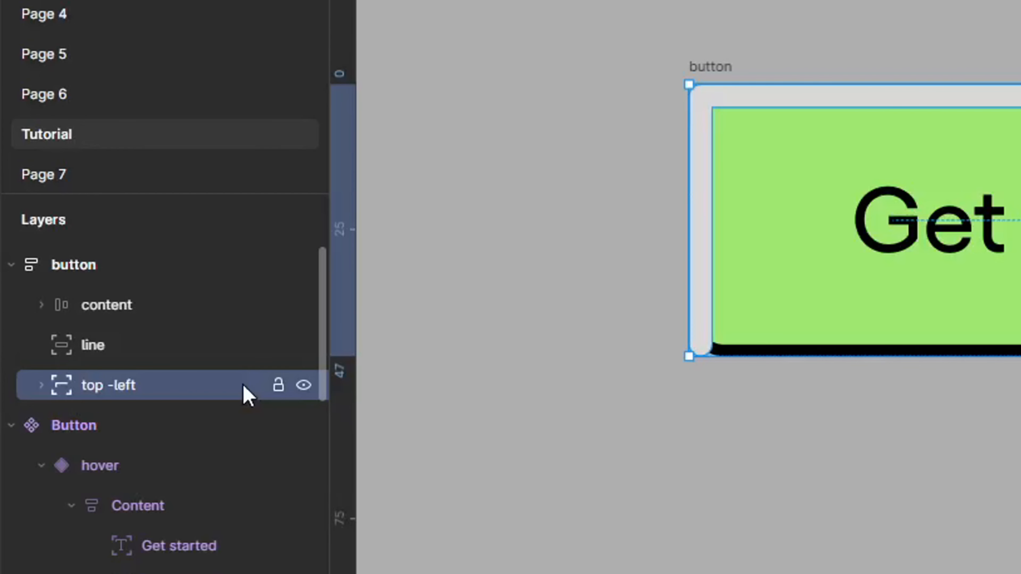
# - Duplicate the "top -left" union layer inside the button frame
pyautogui.hotkey('ctrl', 'd')
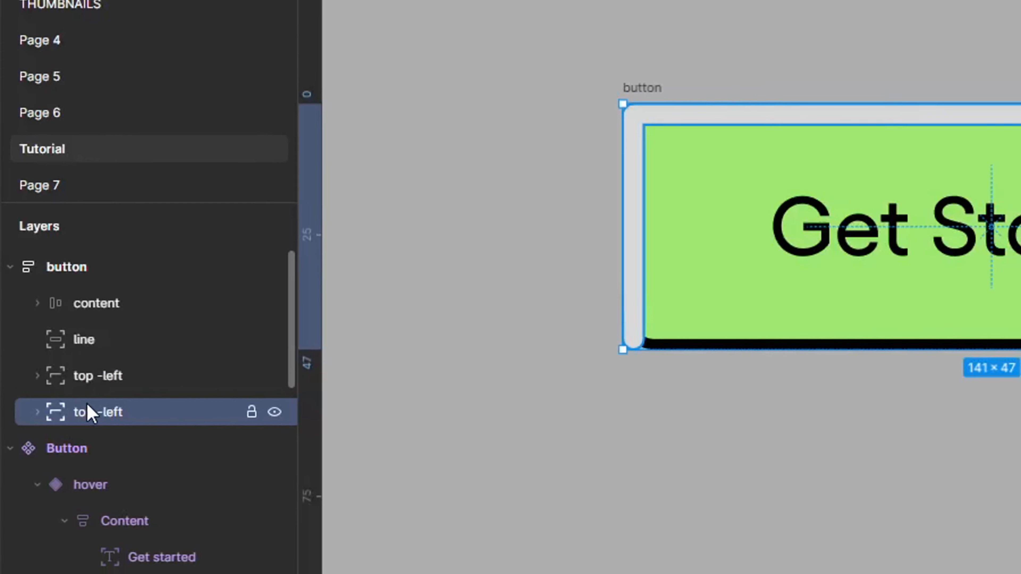
pyautogui.rightClick(89, 412)
pyautogui.press('Escape')
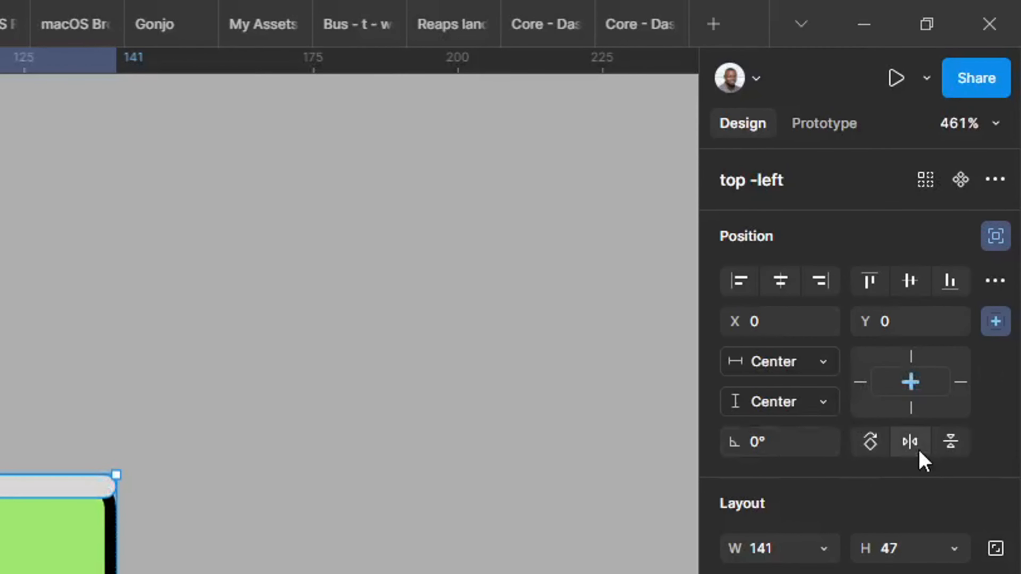
# - Flip the duplicated "top -left" union horizontally and vertically and rename it "right- bottom"
pyautogui.click(918, 454)
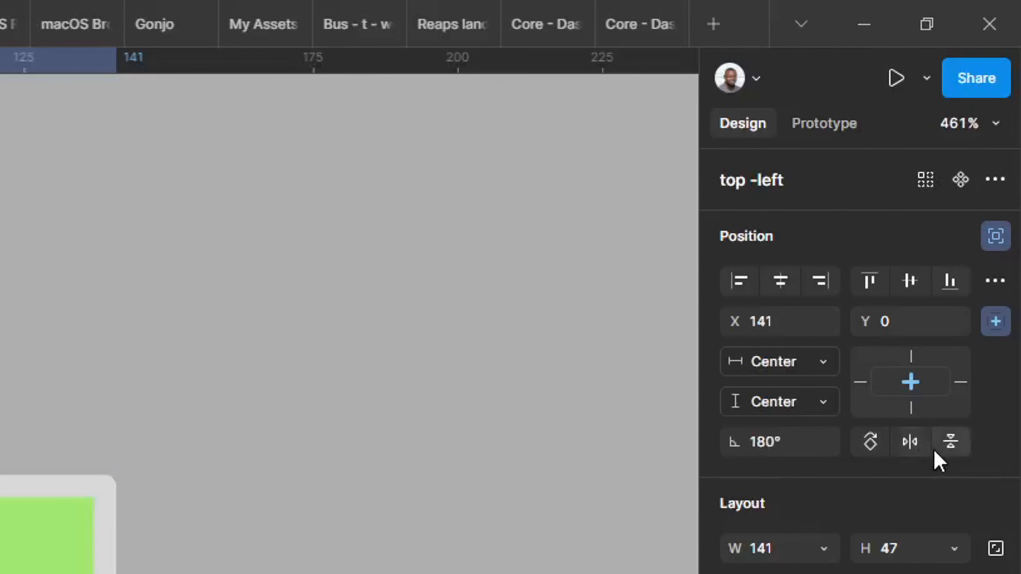
pyautogui.click(951, 441)
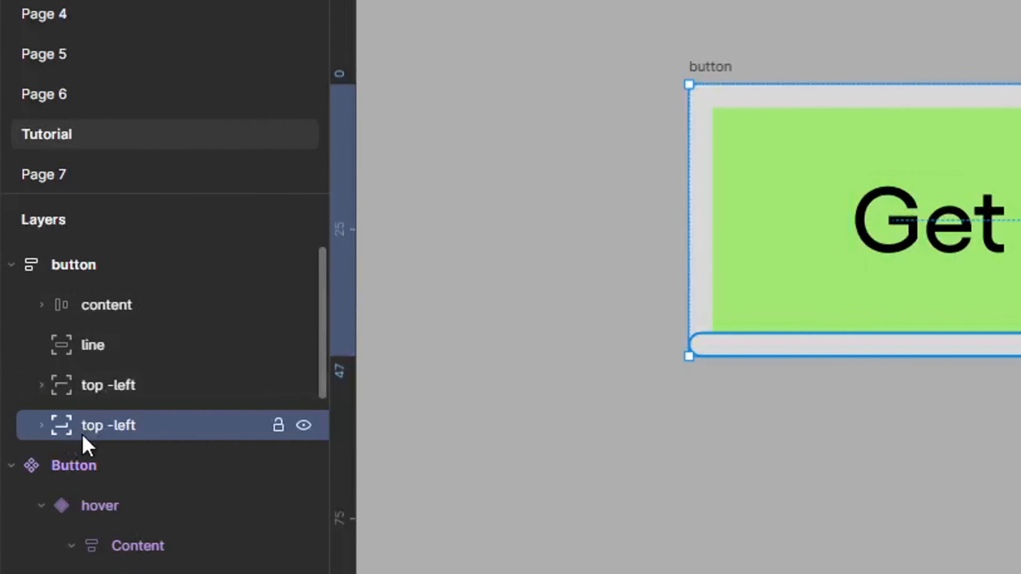
pyautogui.doubleClick(63, 349)
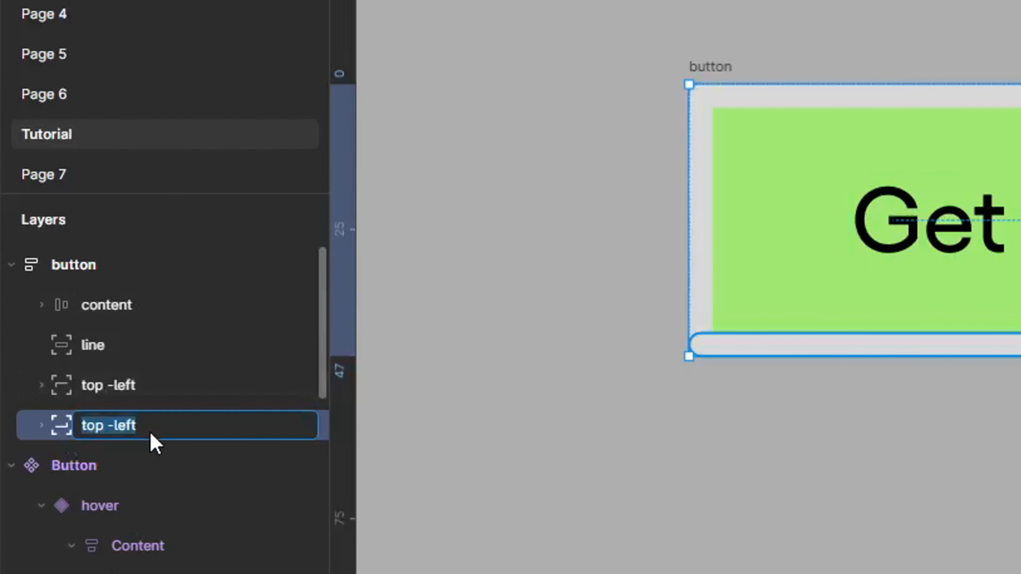
pyautogui.write('right ')
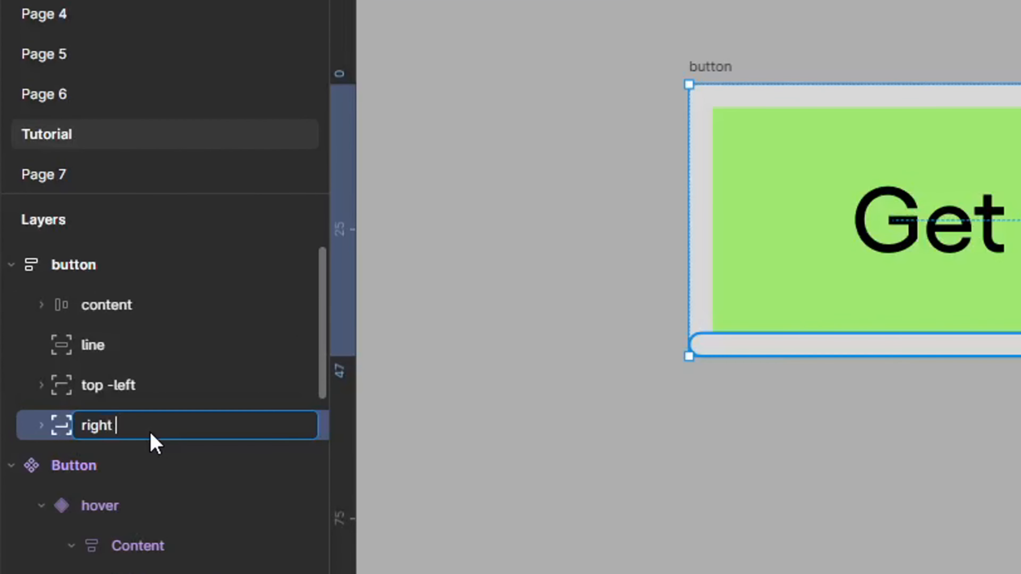
pyautogui.write(' bottom')
pyautogui.press('Return')
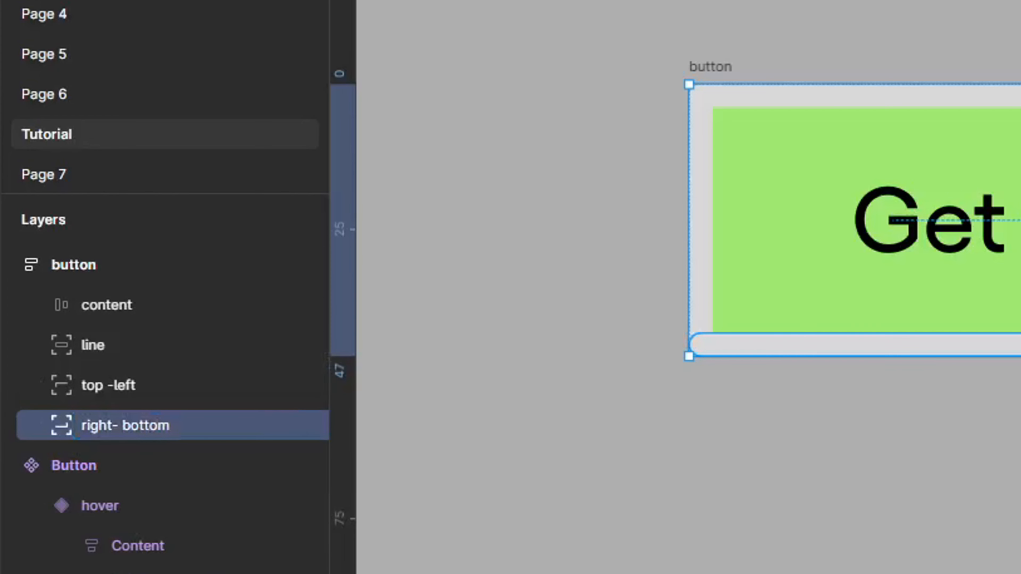
# - Rename the "line" outline layer inside the button frame as "top"
pyautogui.click(121, 391)
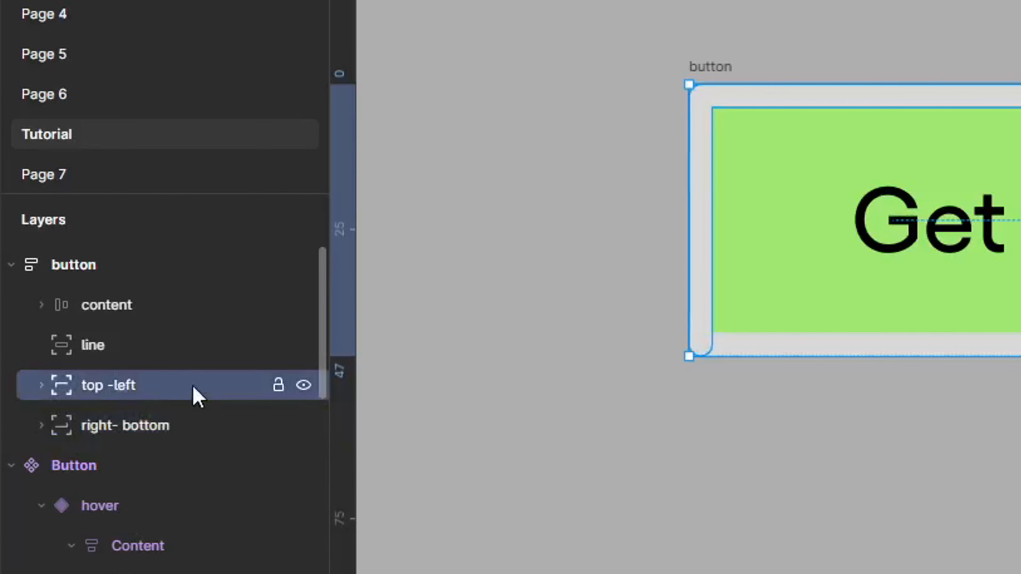
pyautogui.click(103, 425)
pyautogui.click(120, 351)
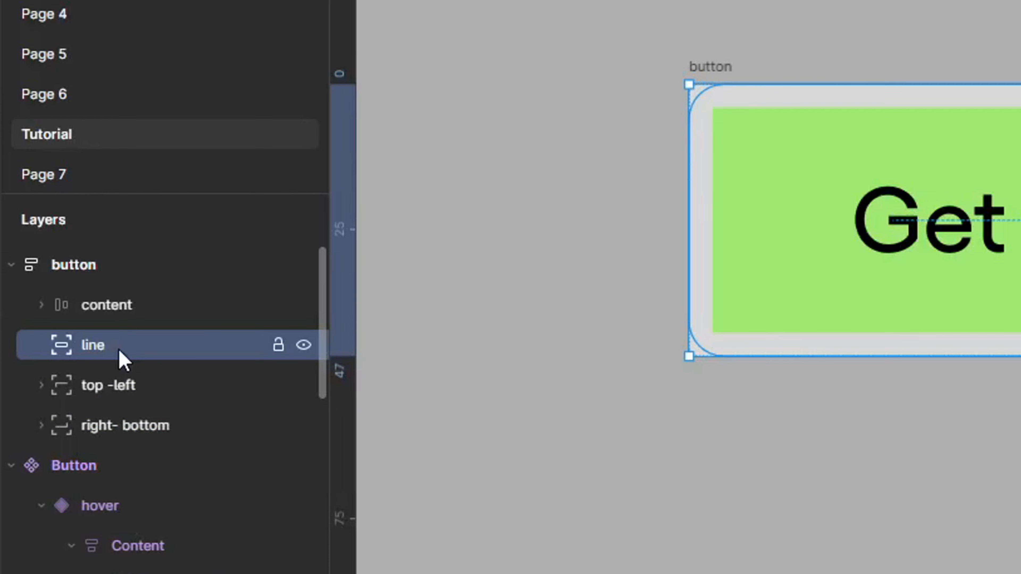
pyautogui.doubleClick(139, 357)
pyautogui.write('to')
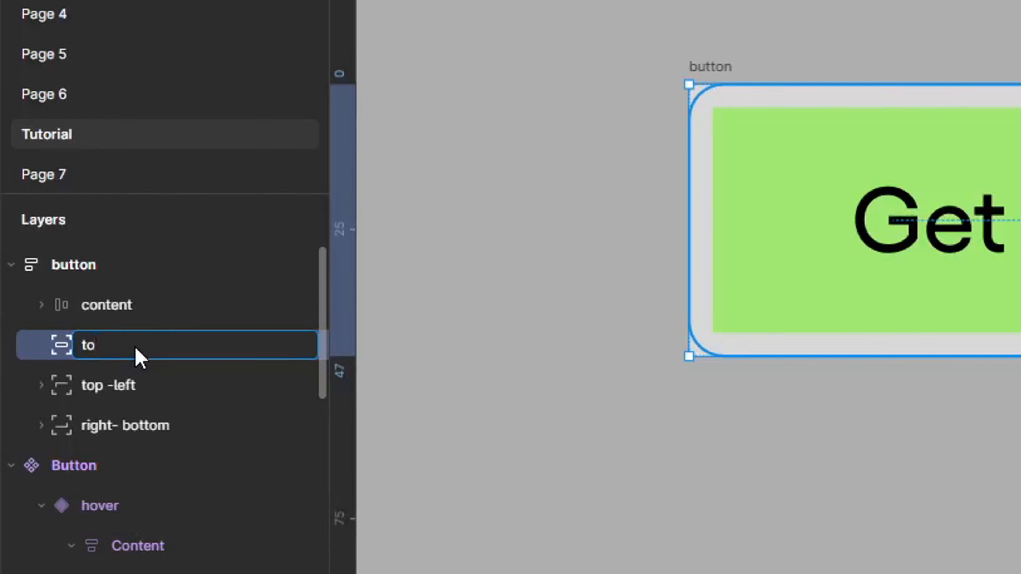
pyautogui.write('p')
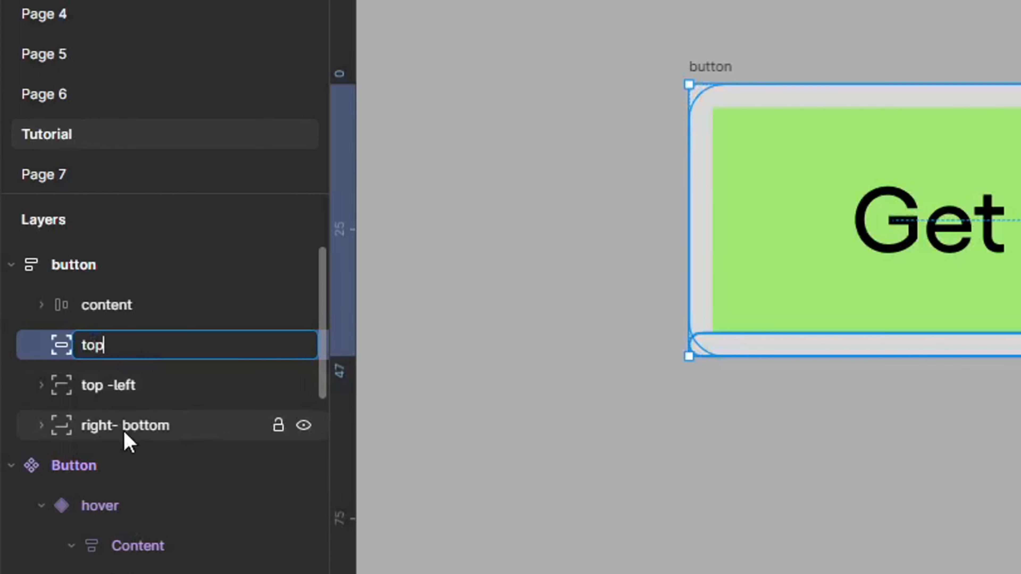
pyautogui.click(155, 388)
# - Duplicate the "top" outline layer and rename the copy "bottom"
pyautogui.click(205, 349)
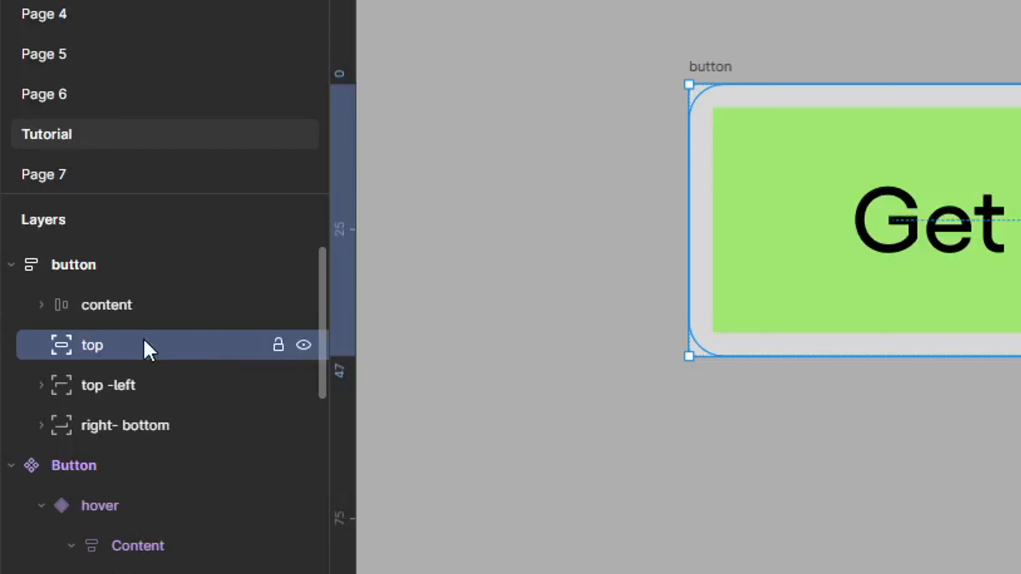
pyautogui.hotkey('ctrl', 'd')
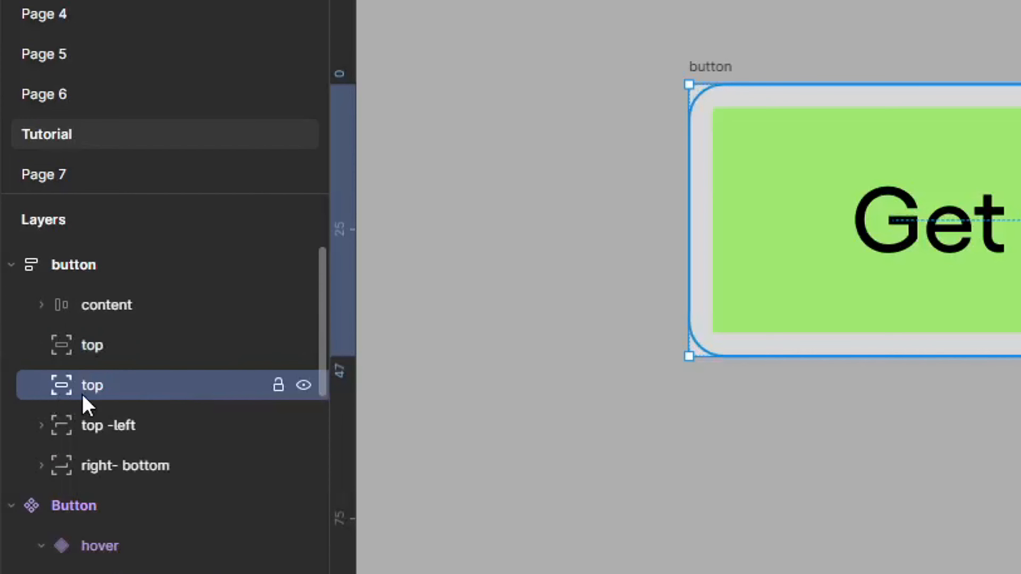
pyautogui.doubleClick(93, 386)
pyautogui.write('botto')
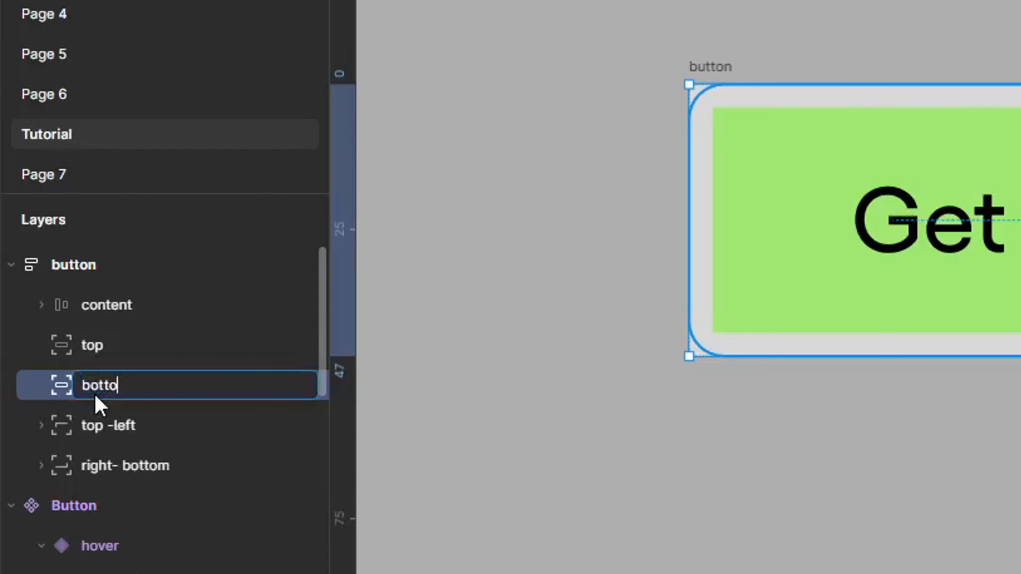
pyautogui.write('m')
pyautogui.press('Return')
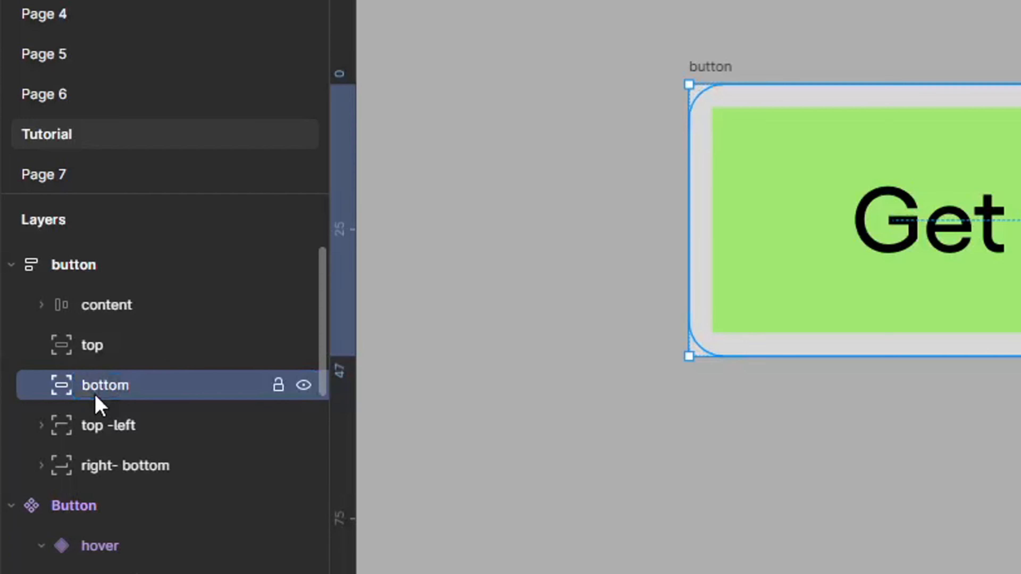
# - Move the "bottom" outline layer between "top -left" and "right- bottom" in the layer order
pyautogui.moveTo(103, 385); pyautogui.dragTo(87, 462)
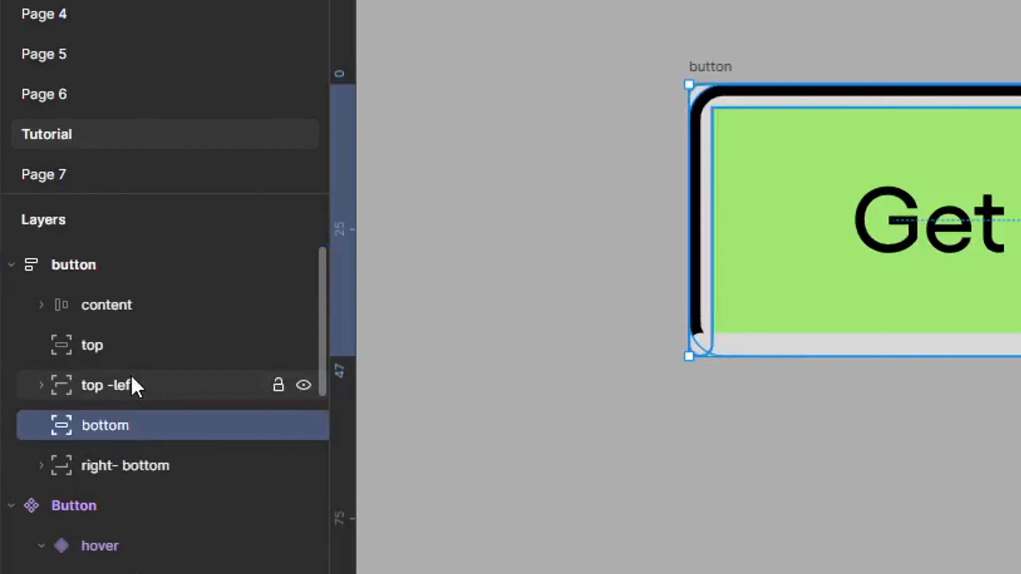
pyautogui.click(131, 359)
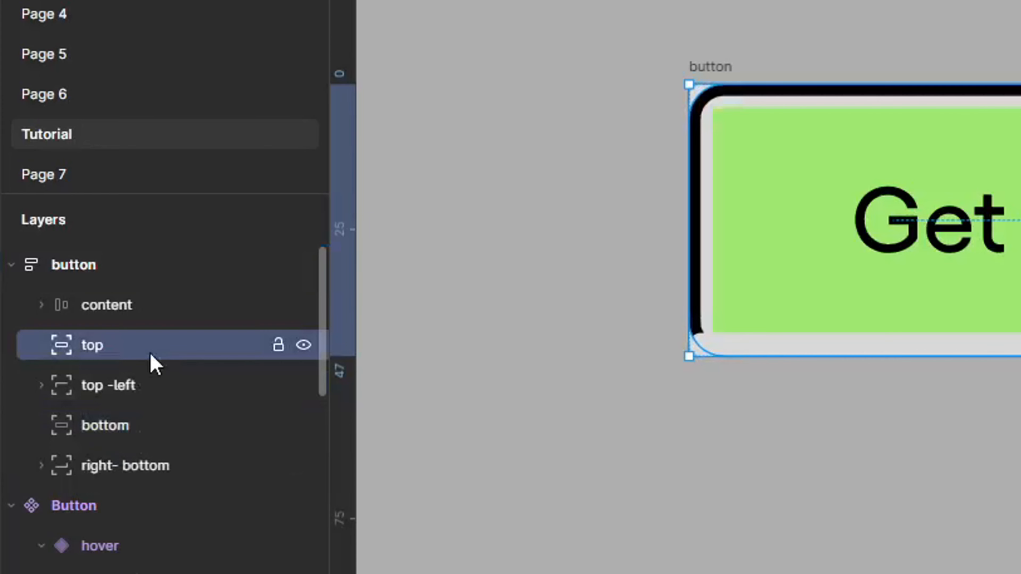
pyautogui.click(85, 385)
pyautogui.click(121, 341)
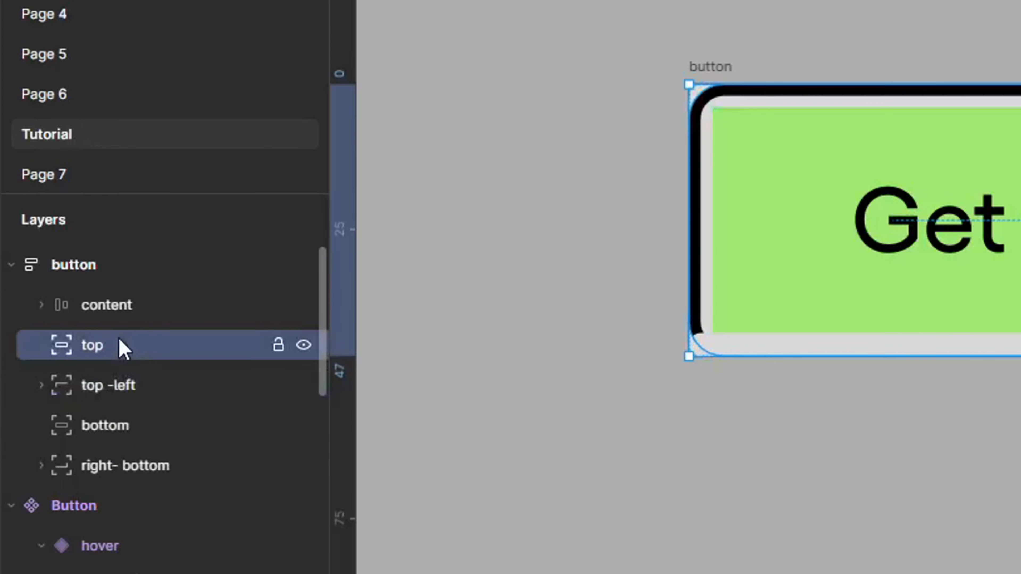
pyautogui.click(65, 386)
pyautogui.click(85, 427)
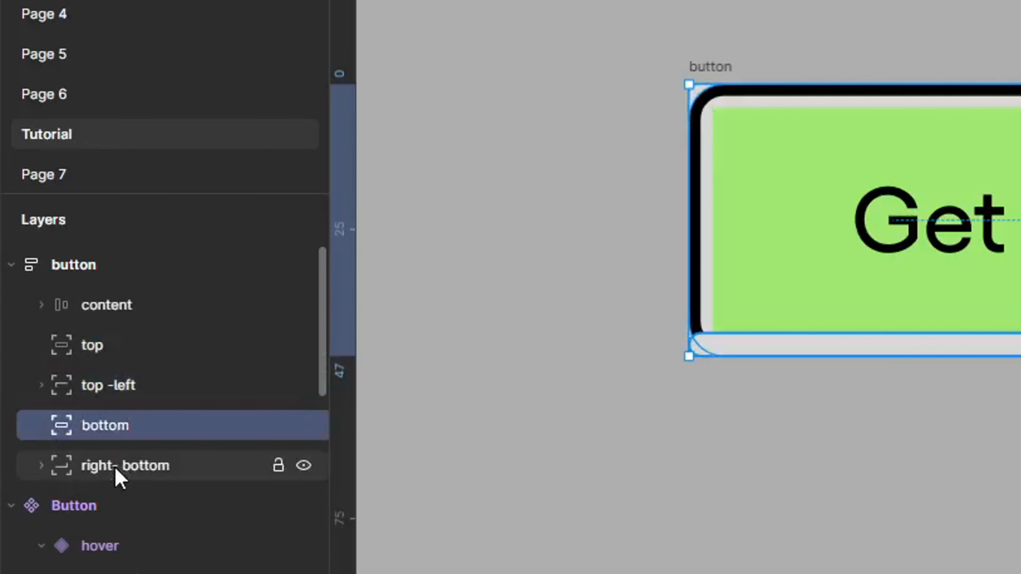
# - Rename the "right- bottom" union layer as "bottom-right"
pyautogui.click(118, 476)
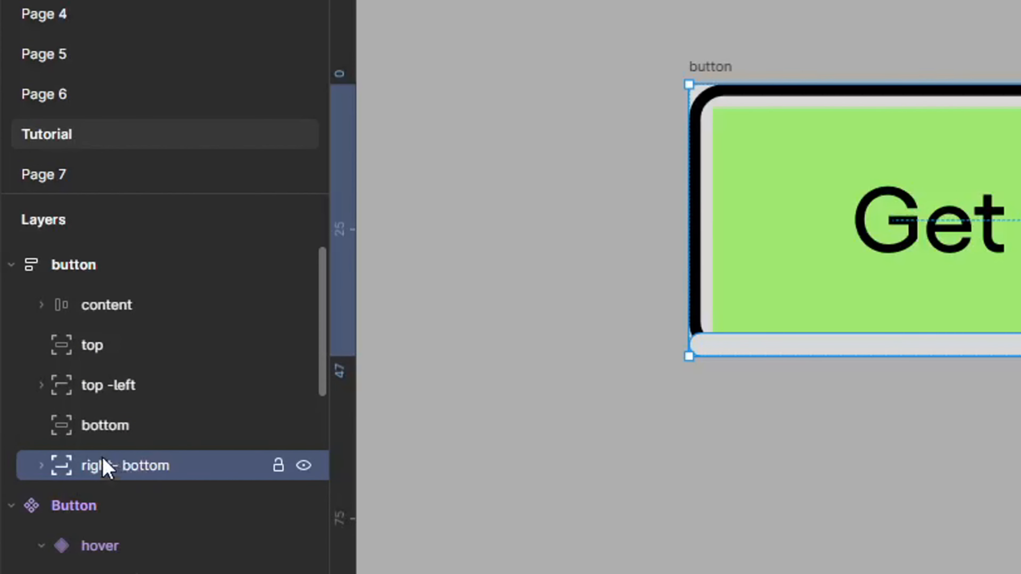
pyautogui.doubleClick(107, 466)
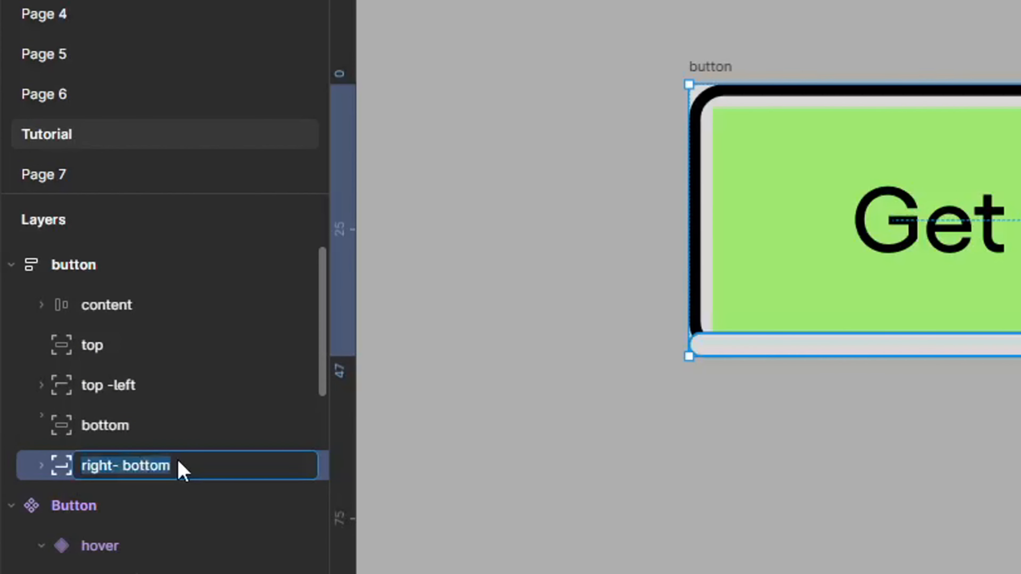
pyautogui.write('bottom')
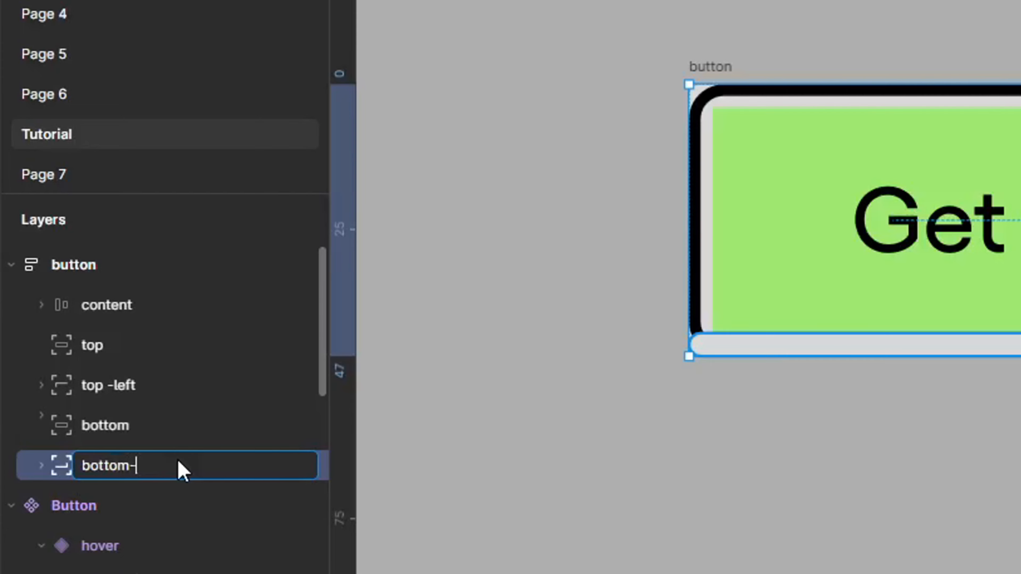
pyautogui.write('-right')
# - Mask the "bottom-right" union with the "bottom" outline using Use as mask, and collapse the resulting mask group
pyautogui.click(235, 438)
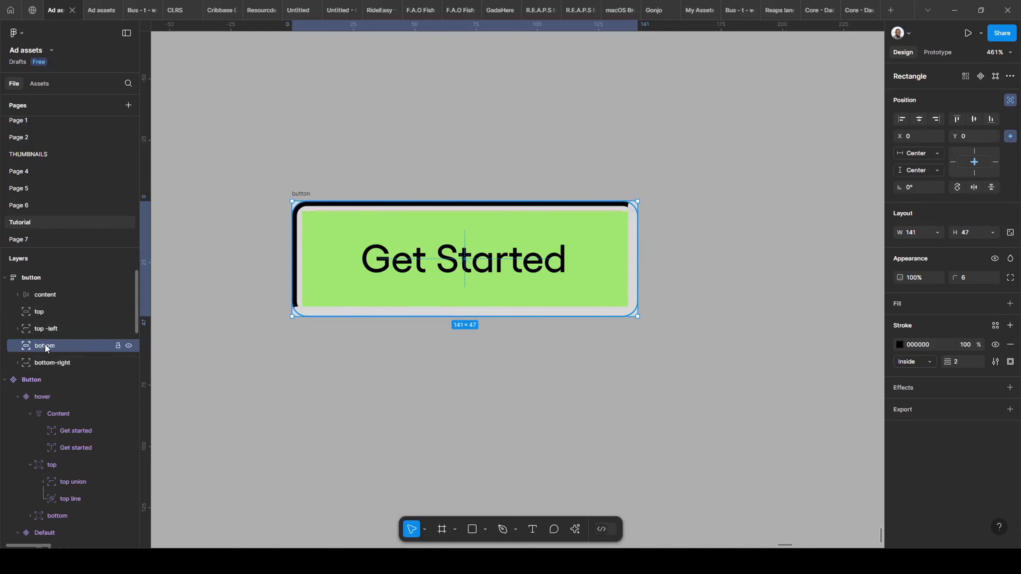
pyautogui.keyDown('shift'); pyautogui.click(44, 360); pyautogui.keyUp('shift')
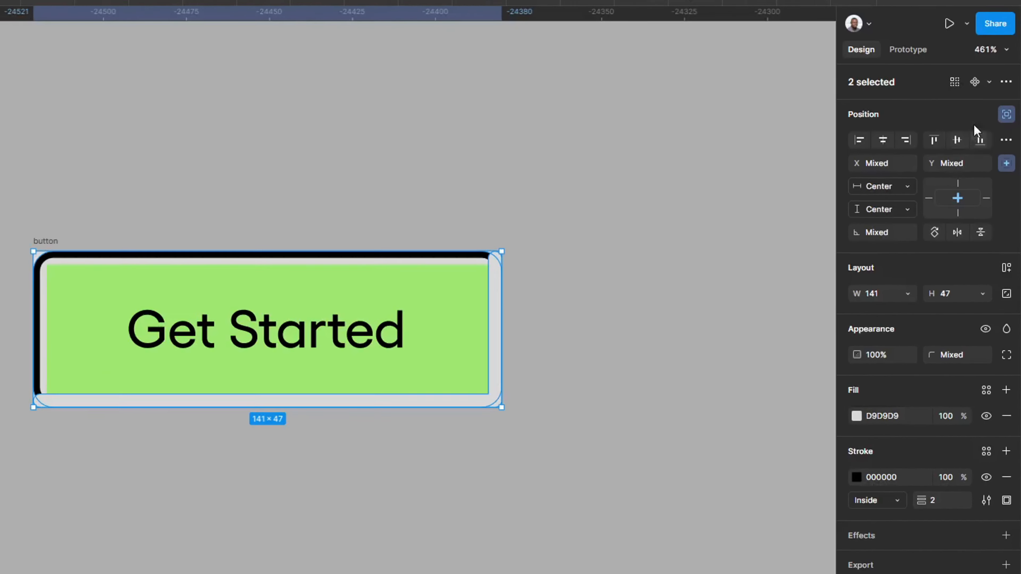
pyautogui.click(1006, 82)
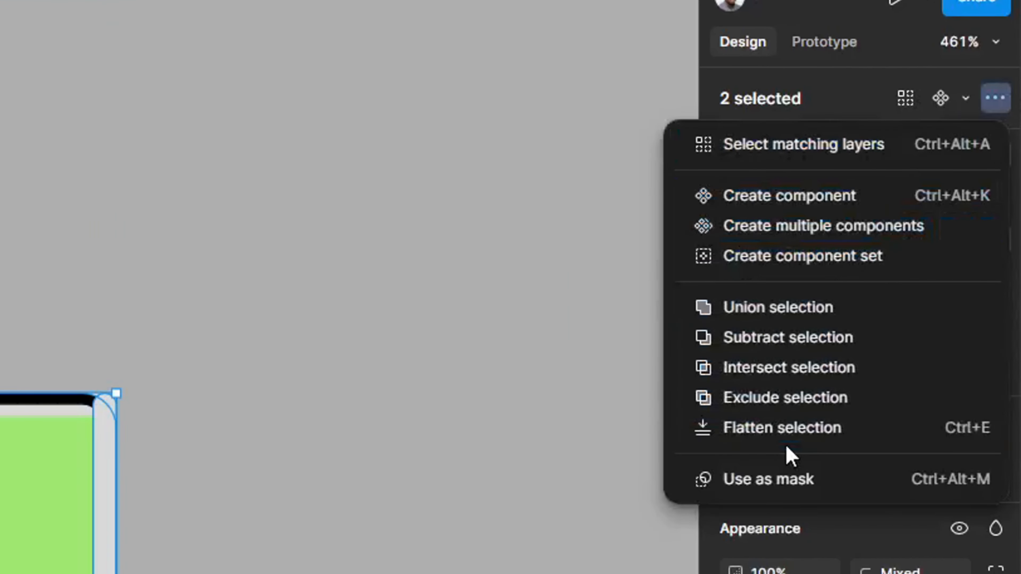
pyautogui.click(777, 482)
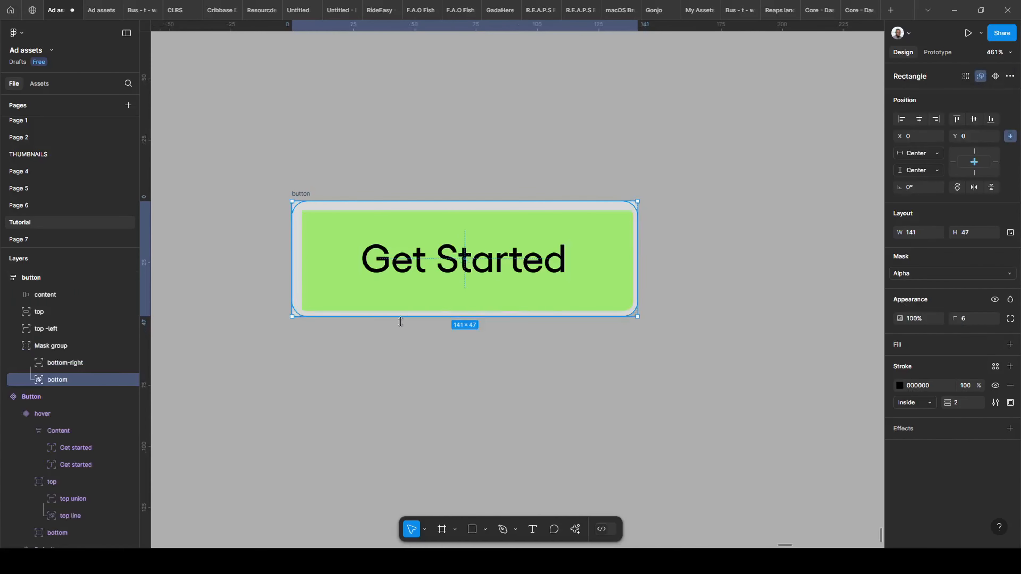
pyautogui.click(18, 345)
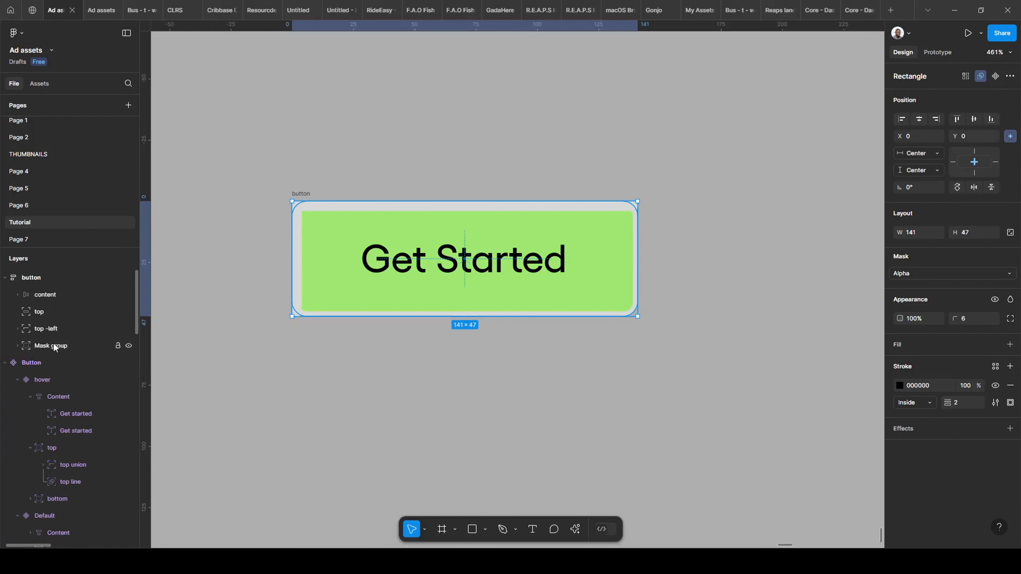
# - Mask the "top -left" union with the "top" outline using Use as mask
pyautogui.click(63, 318)
pyautogui.keyDown('shift'); pyautogui.click(58, 329); pyautogui.keyUp('shift')
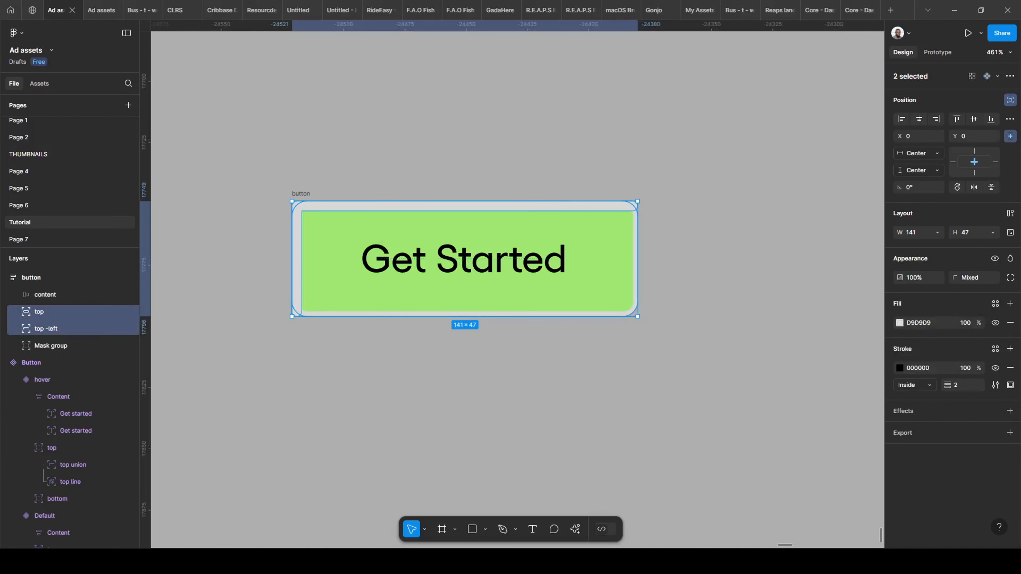
pyautogui.click(1011, 76)
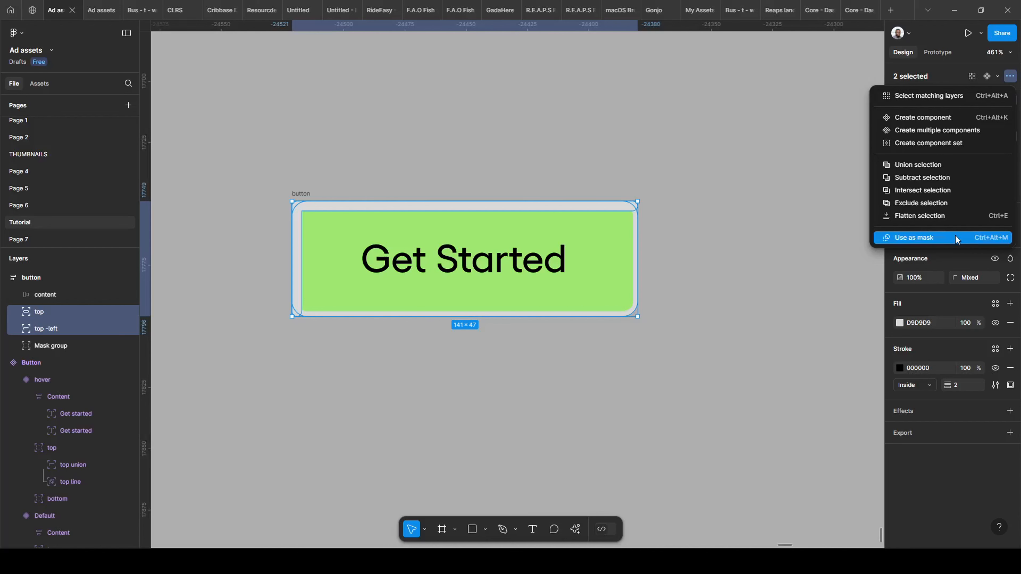
pyautogui.click(941, 238)
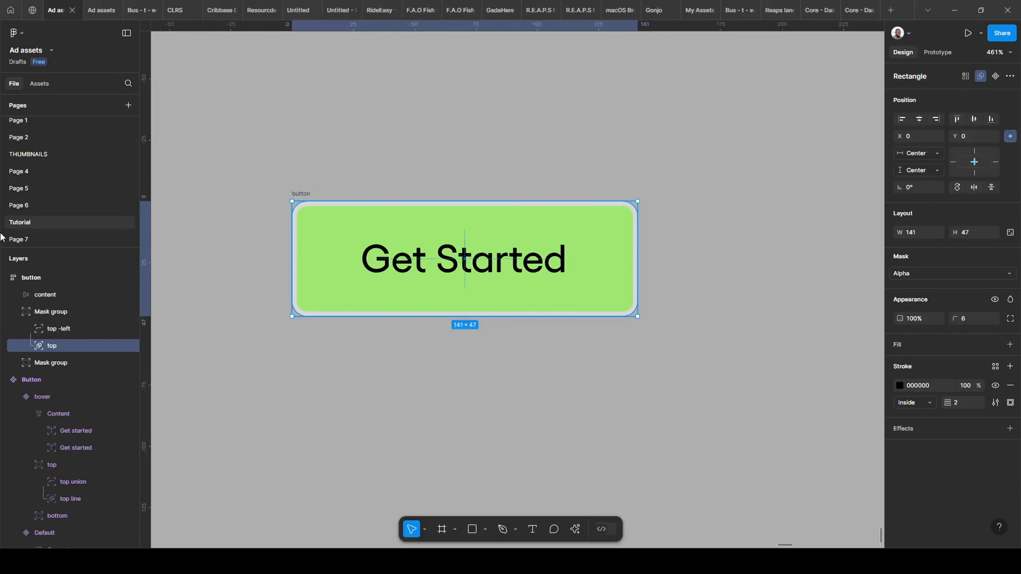
# - Collapse the mask group containing "top -left" and "top" and rename it "top-left"
pyautogui.click(40, 311)
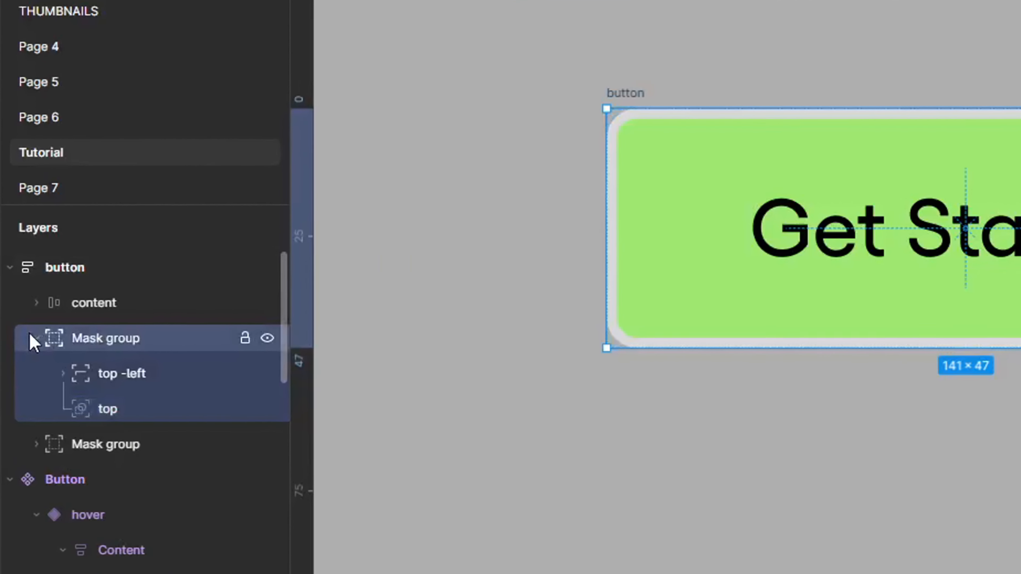
pyautogui.click(34, 338)
pyautogui.doubleClick(100, 346)
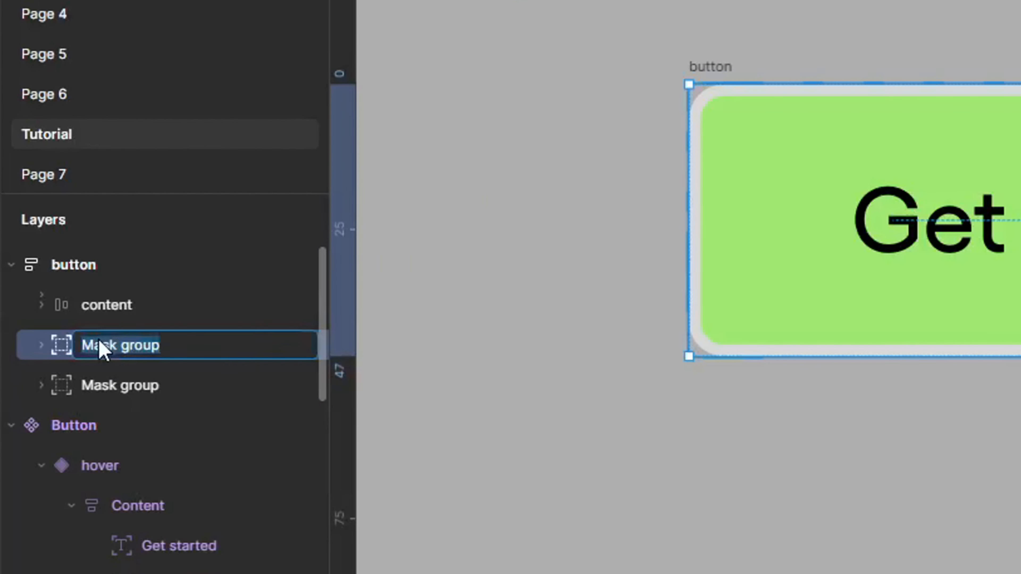
pyautogui.write('to')
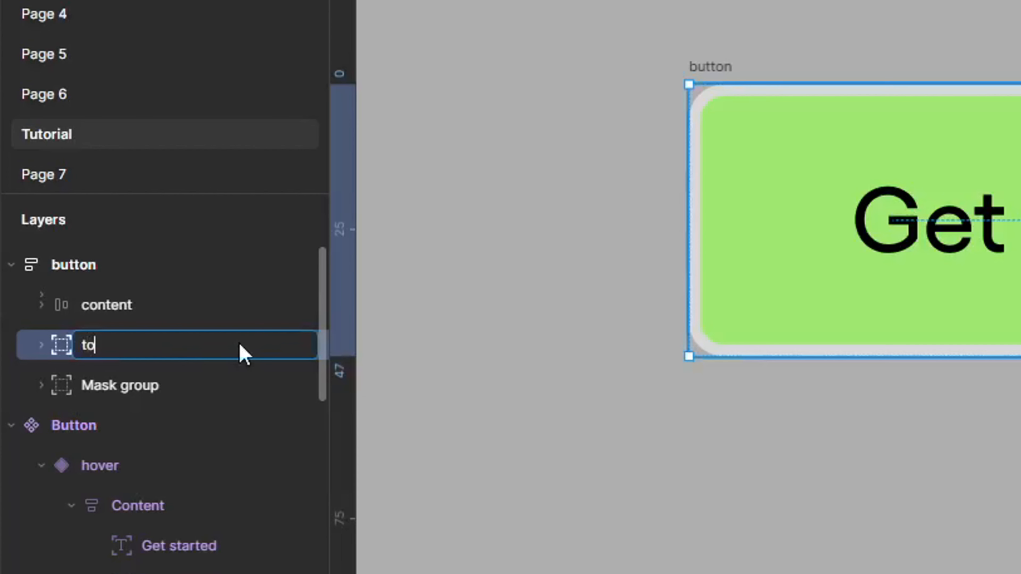
pyautogui.write('p-left')
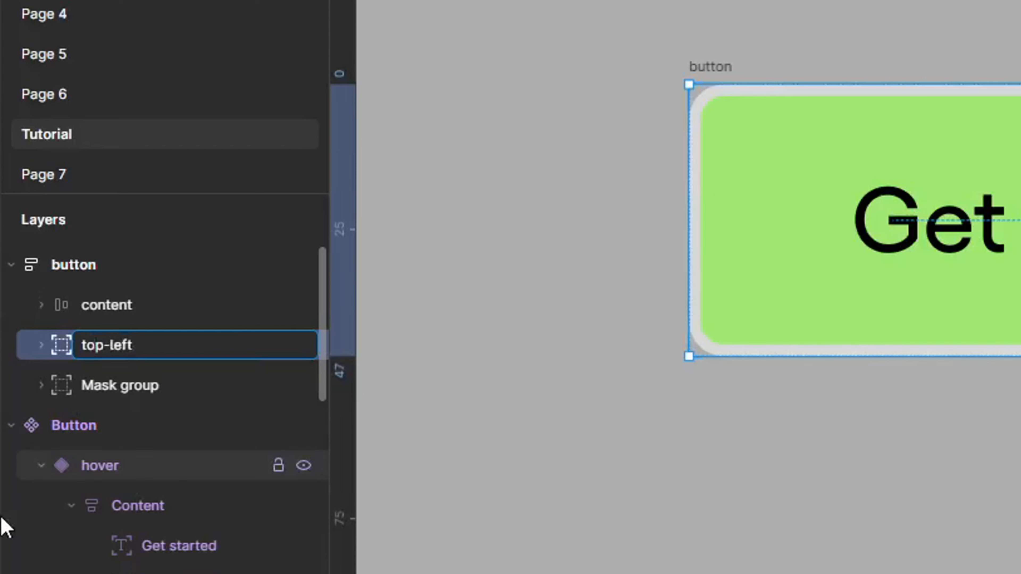
pyautogui.press('Return')
# - Rename the remaining mask group inside the button frame as "bottom-right"
pyautogui.click(149, 387)
pyautogui.doubleClick(150, 388)
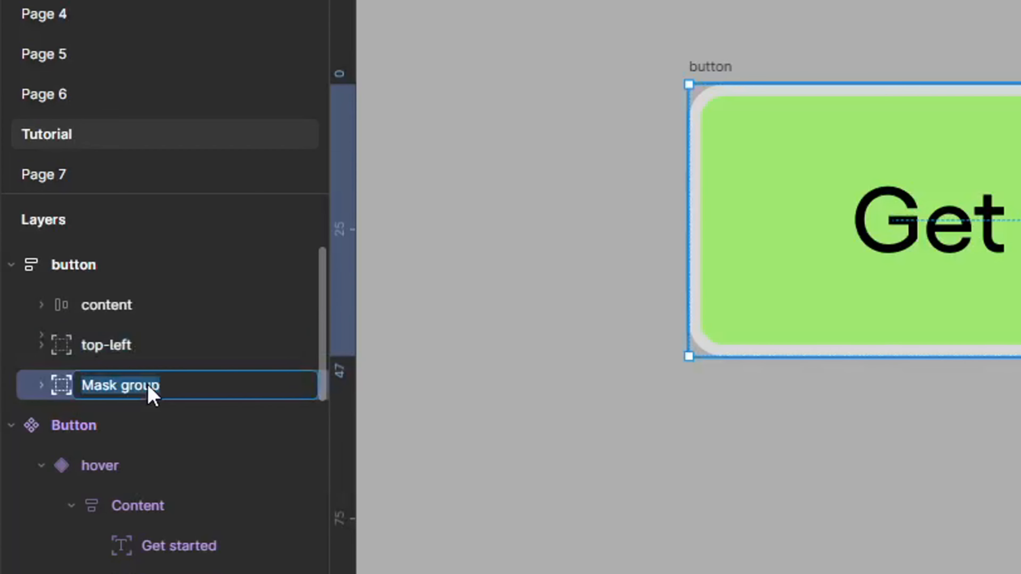
pyautogui.write('bottom-right')
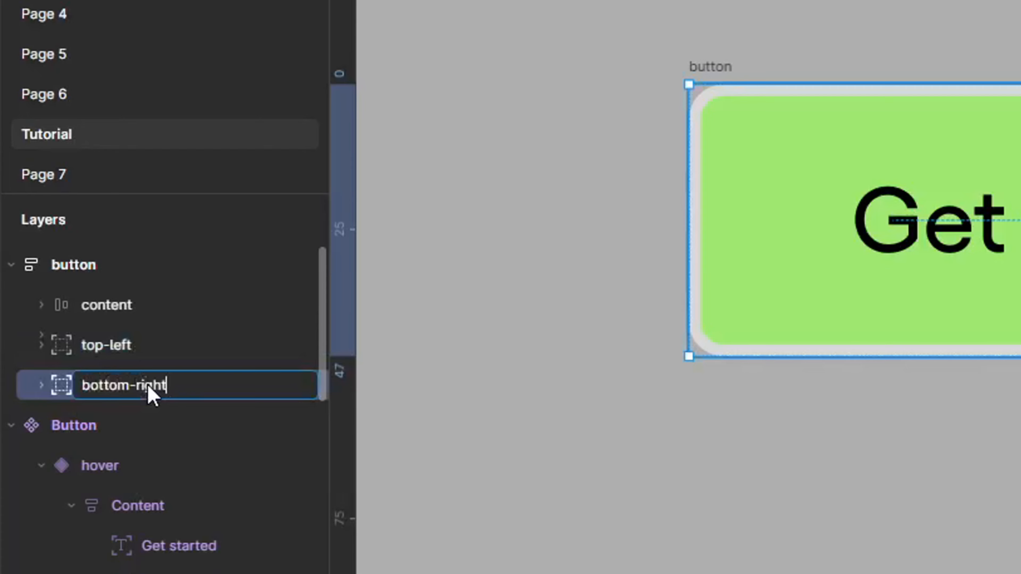
pyautogui.press('Return')
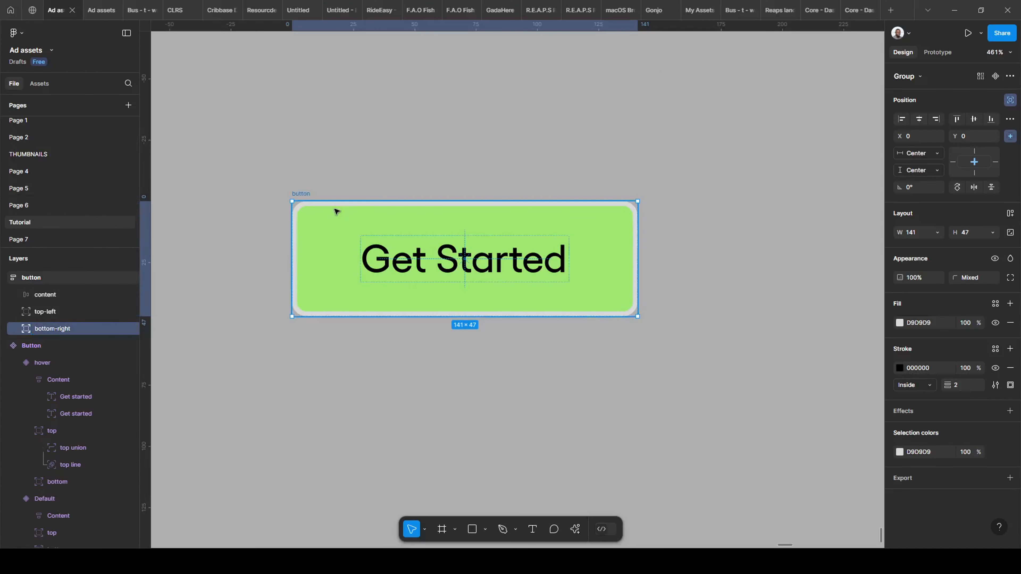
# - Try to change the button frame's grey D9D9D9 selection color to 000000
pyautogui.click(664, 54)
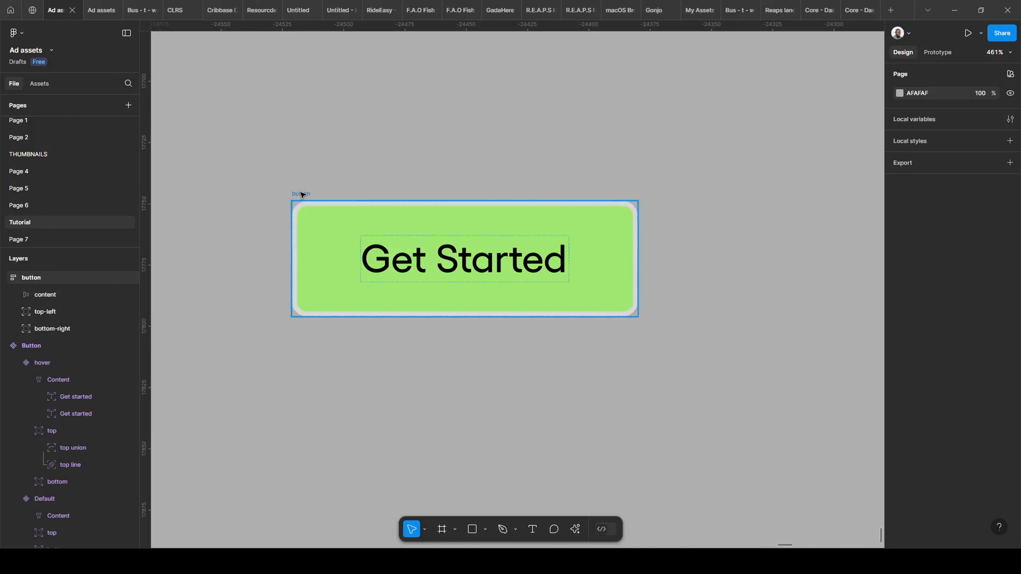
pyautogui.click(302, 195)
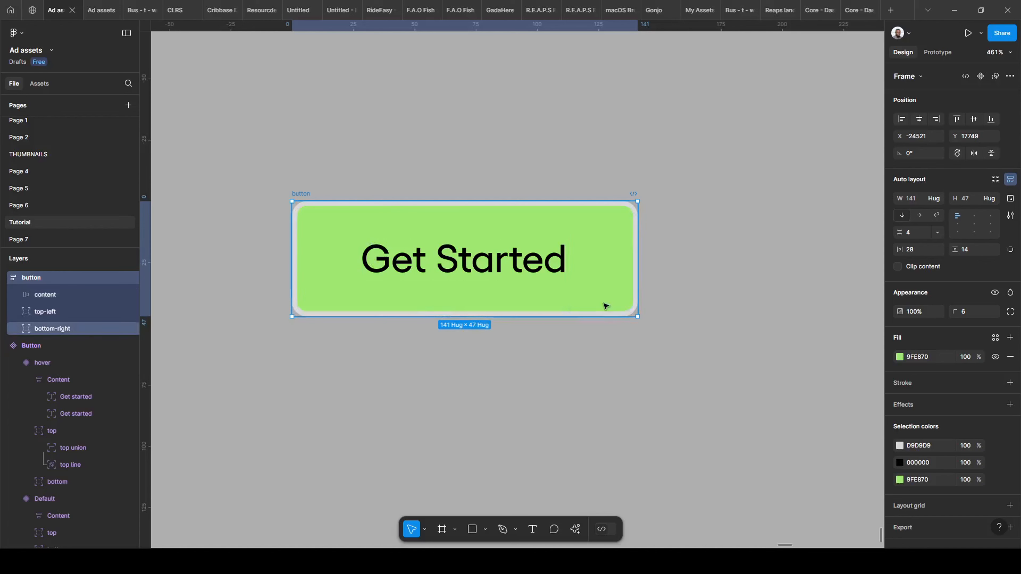
pyautogui.click(923, 447)
pyautogui.write('000000')
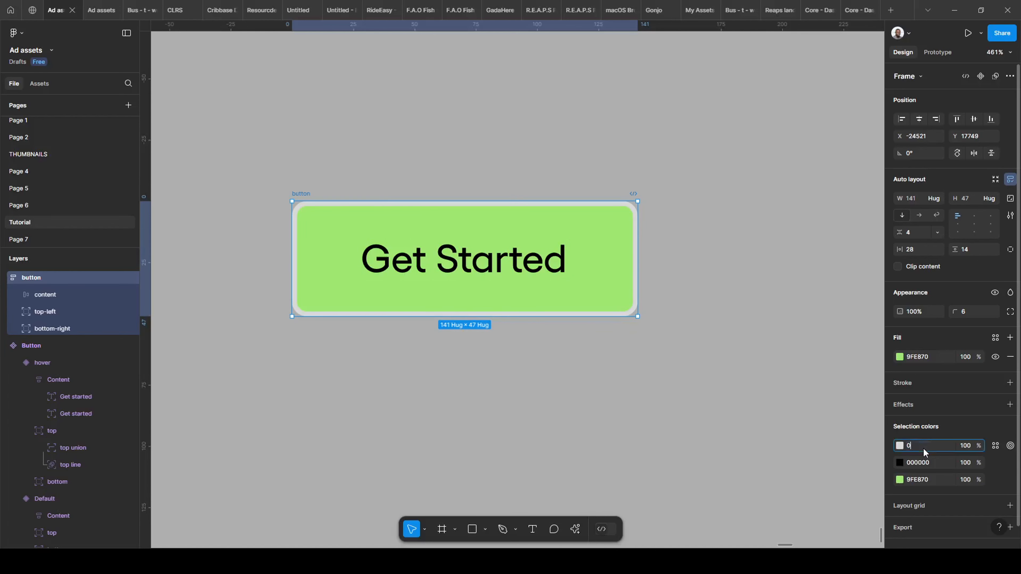
pyautogui.press('Return')
pyautogui.hotkey('ctrl', 'z')
pyautogui.click(617, 379)
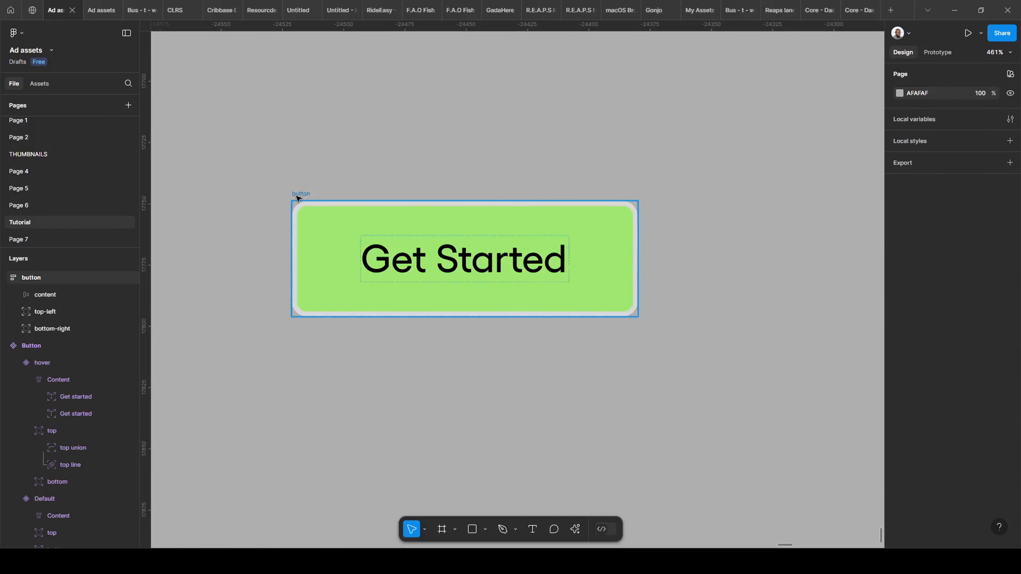
# - Select all layers in the button frame that use D9D9D9 and set their fill to 000000
pyautogui.click(297, 196)
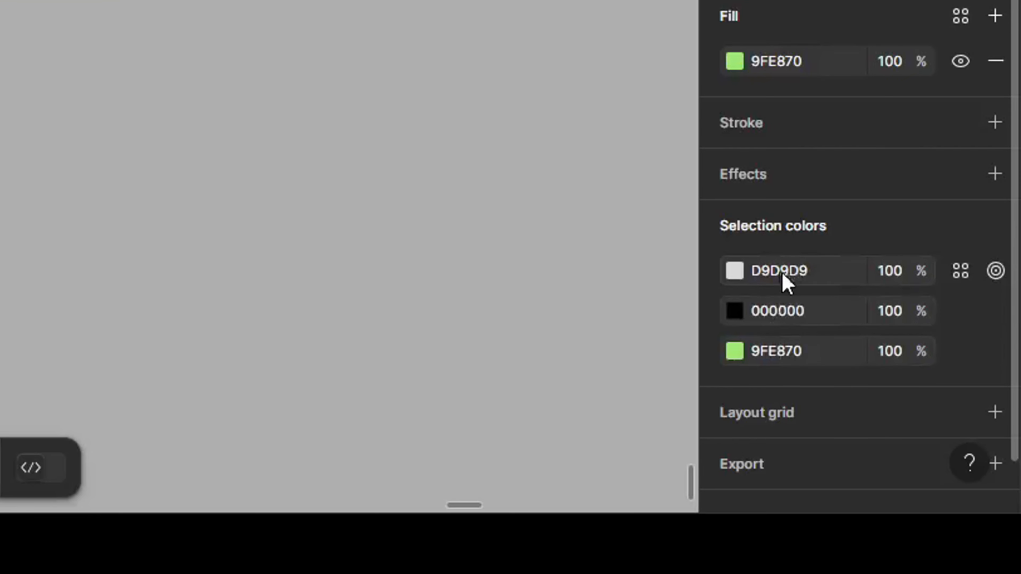
pyautogui.click(996, 270)
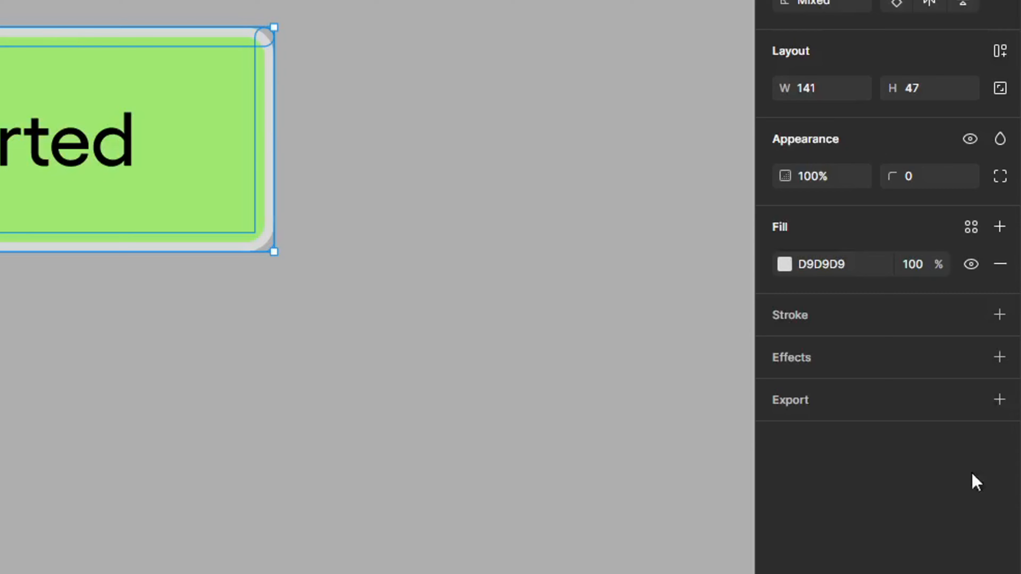
pyautogui.click(854, 262)
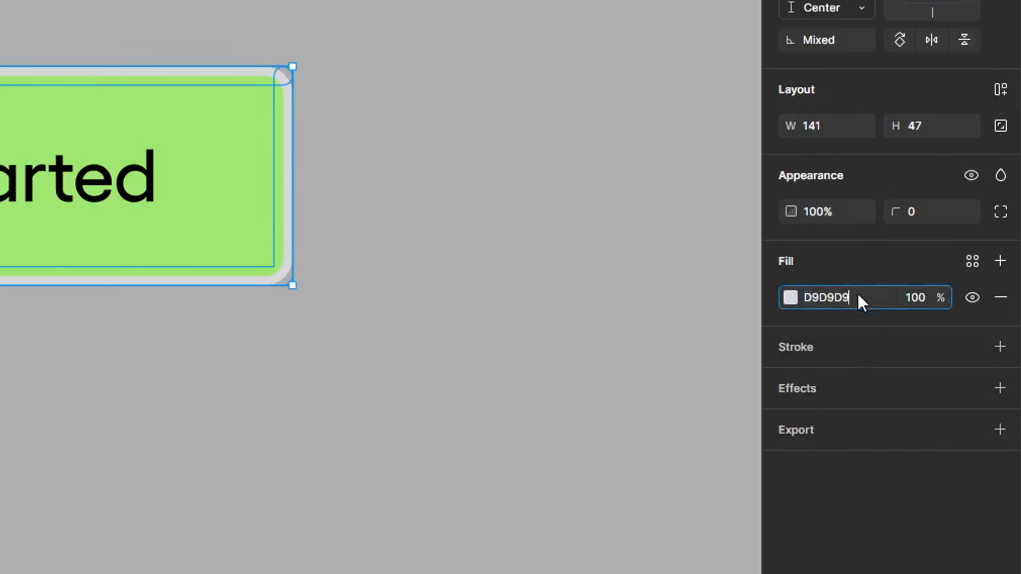
pyautogui.doubleClick(858, 297)
pyautogui.write('000000')
pyautogui.press('Return')
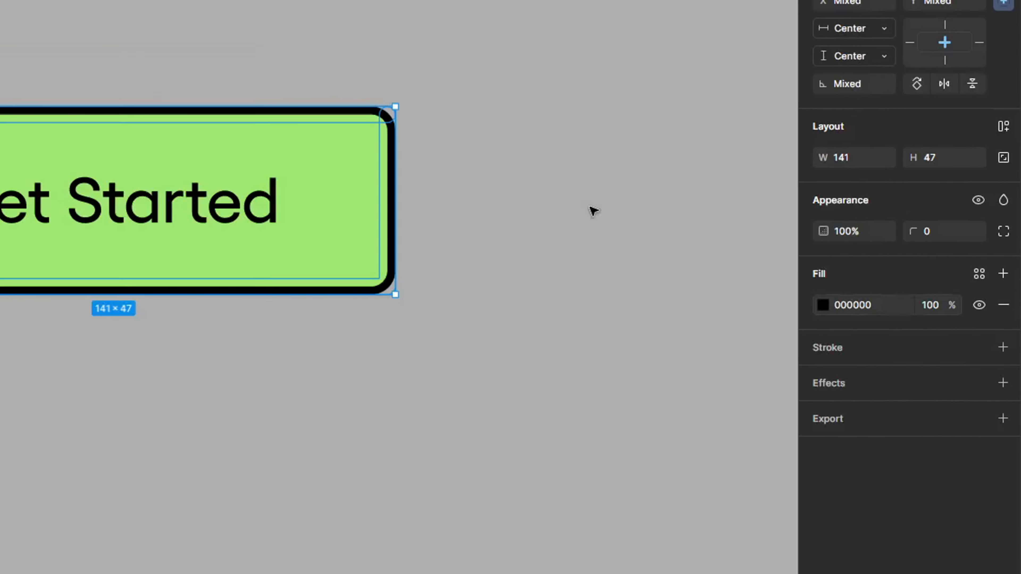
pyautogui.click(593, 210)
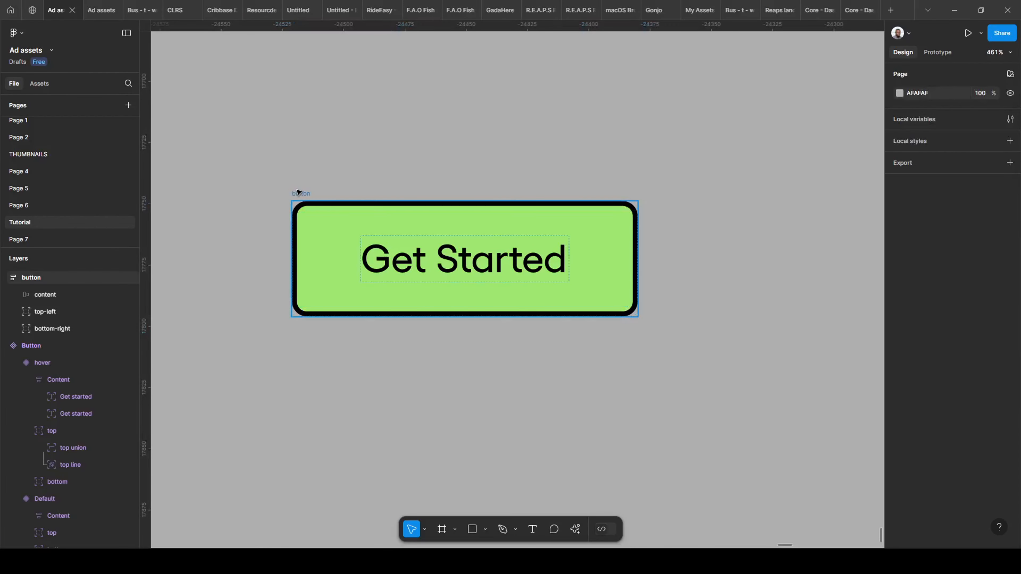
# - Rename the button frame as "button/hover"
pyautogui.click(298, 192)
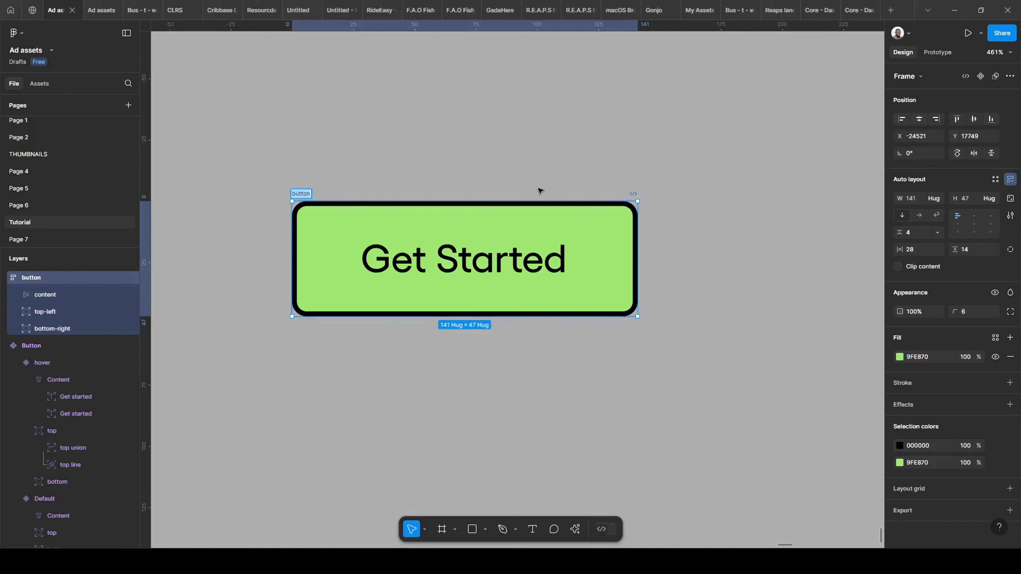
pyautogui.press('Right')
pyautogui.click(502, 191)
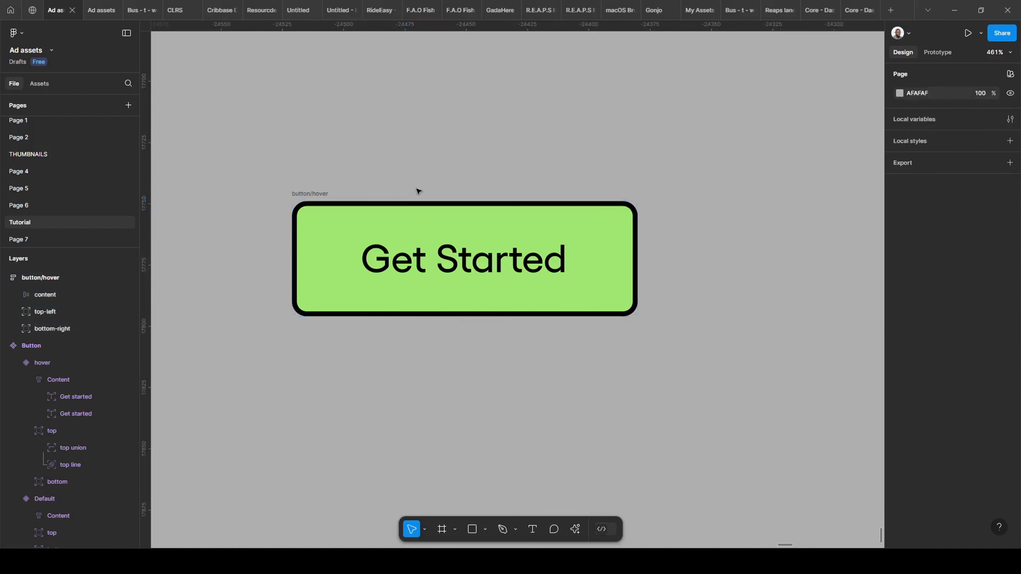
# - Duplicate the "button/hover" frame directly above the original and rename the copy "button/default"
pyautogui.click(313, 196)
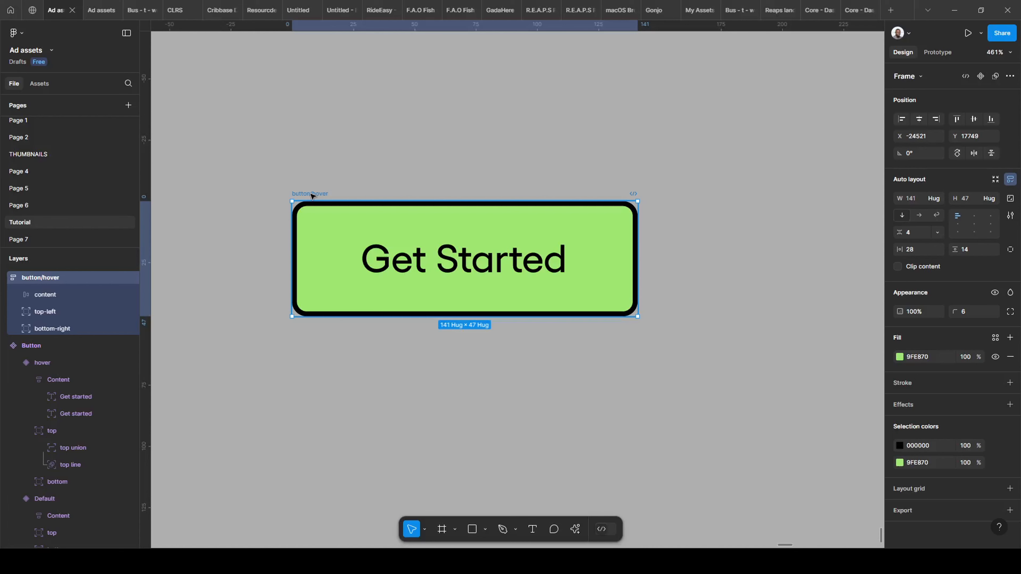
pyautogui.moveTo(312, 195); pyautogui.dragTo(370, 43)
pyautogui.scroll(5, 296, 34)
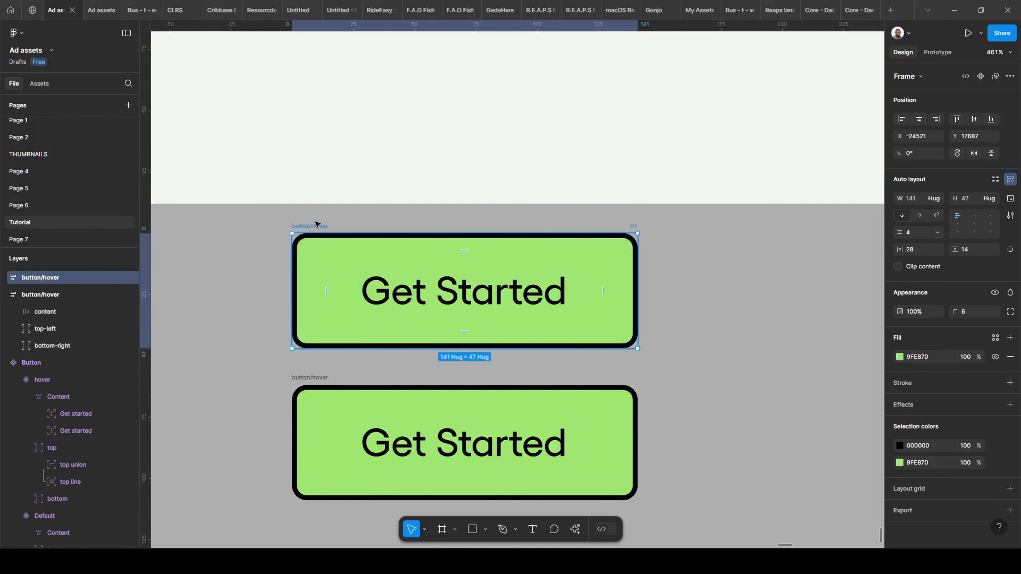
pyautogui.doubleClick(325, 225)
pyautogui.click(325, 222)
pyautogui.press('BackSpace')
pyautogui.press('BackSpace')
pyautogui.write('default')
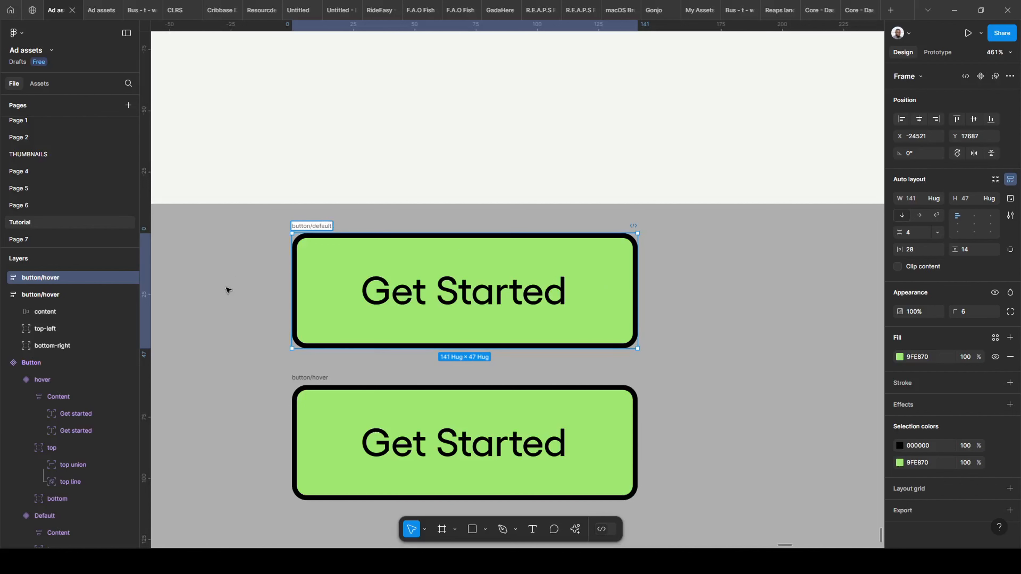
pyautogui.click(228, 291)
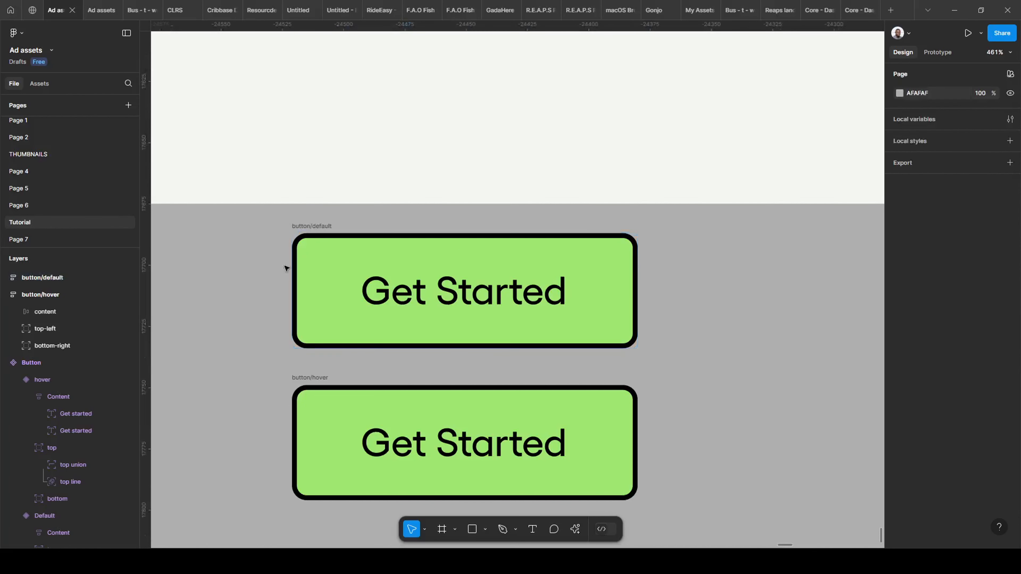
# - Select the "button/default" and "button/hover" frames together and try to move them lower on the canvas
pyautogui.click(314, 231)
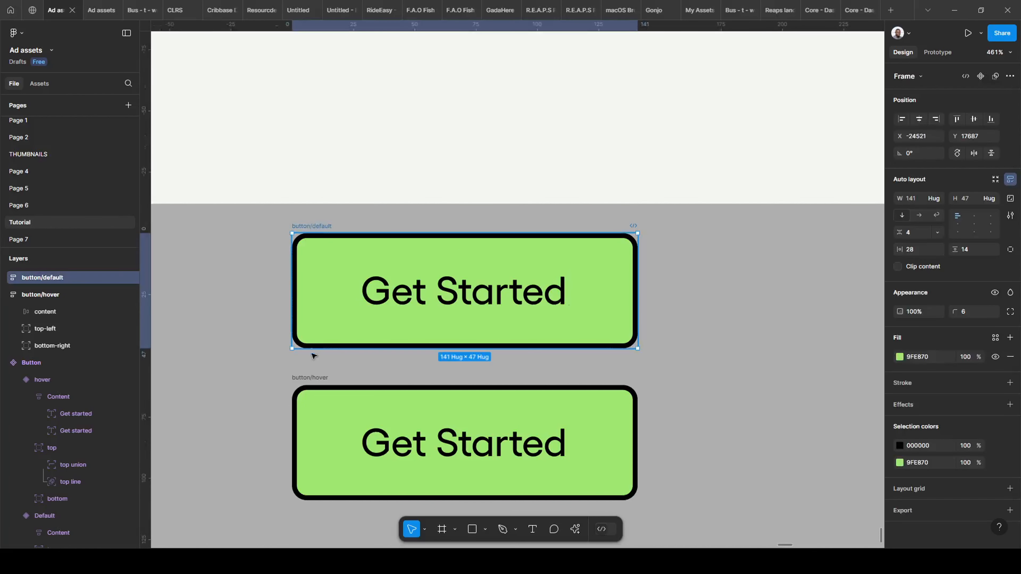
pyautogui.keyDown('shift'); pyautogui.click(316, 381); pyautogui.keyUp('shift')
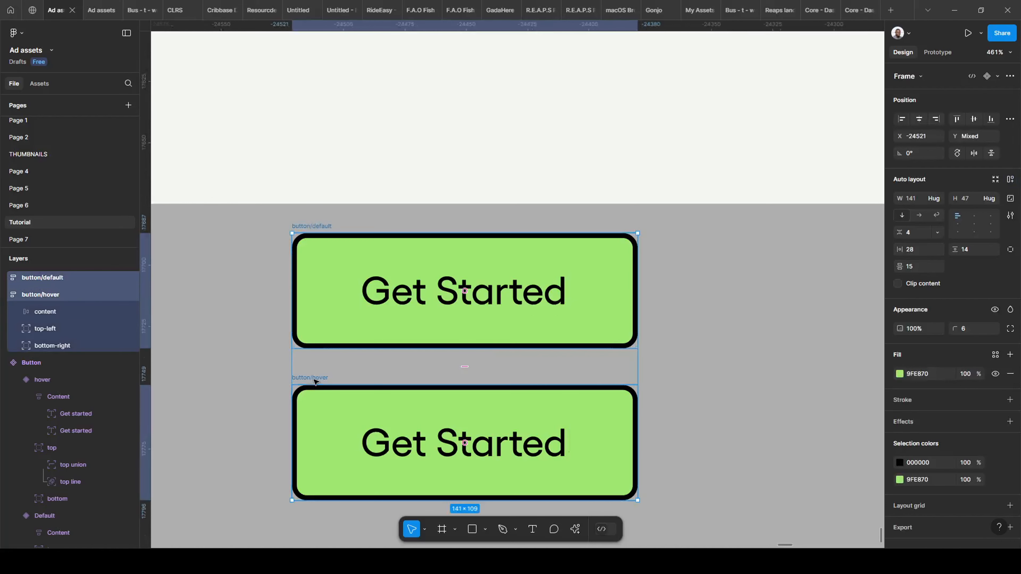
pyautogui.scroll(5, 305, 375)
pyautogui.scroll(-3, 297, 369)
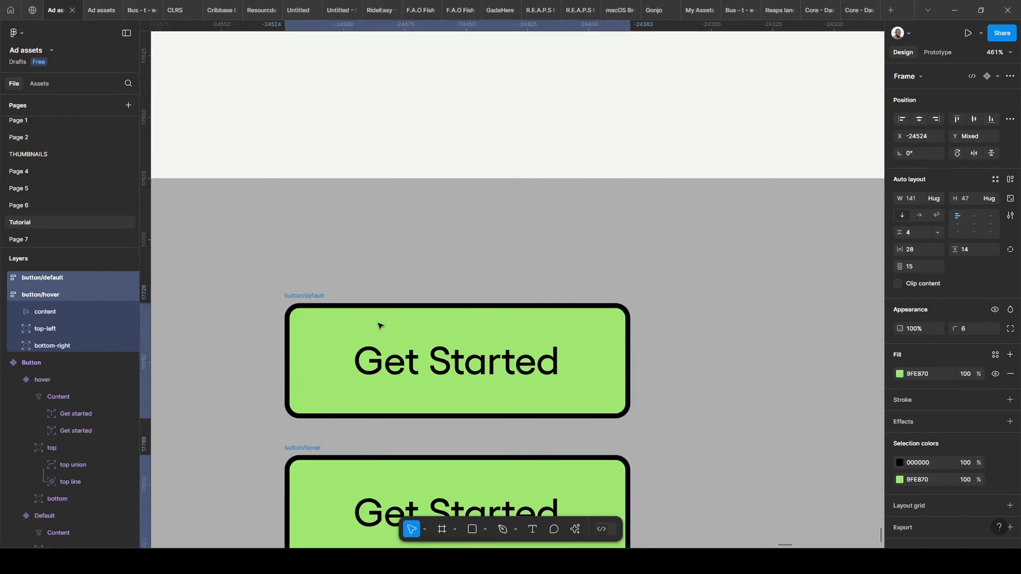
pyautogui.click(239, 276)
pyautogui.scroll(2, 349, 280)
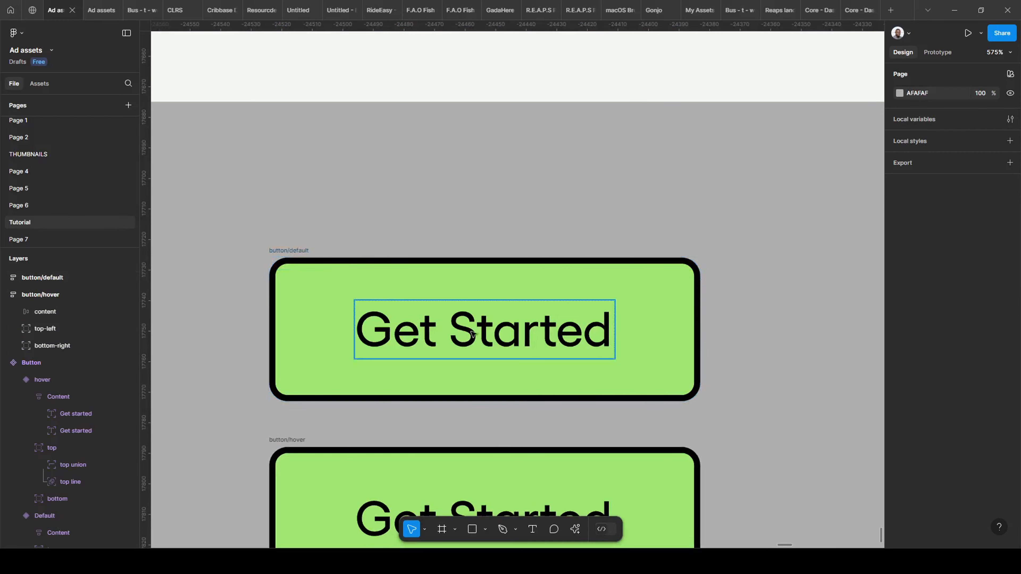
pyautogui.scroll(-4, 326, 300)
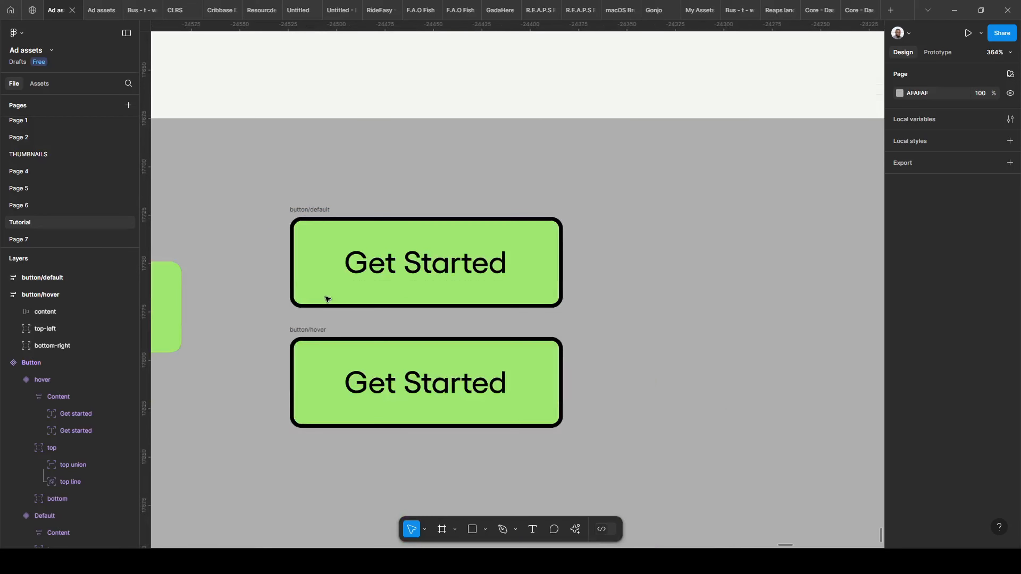
pyautogui.scroll(1, 381, 337)
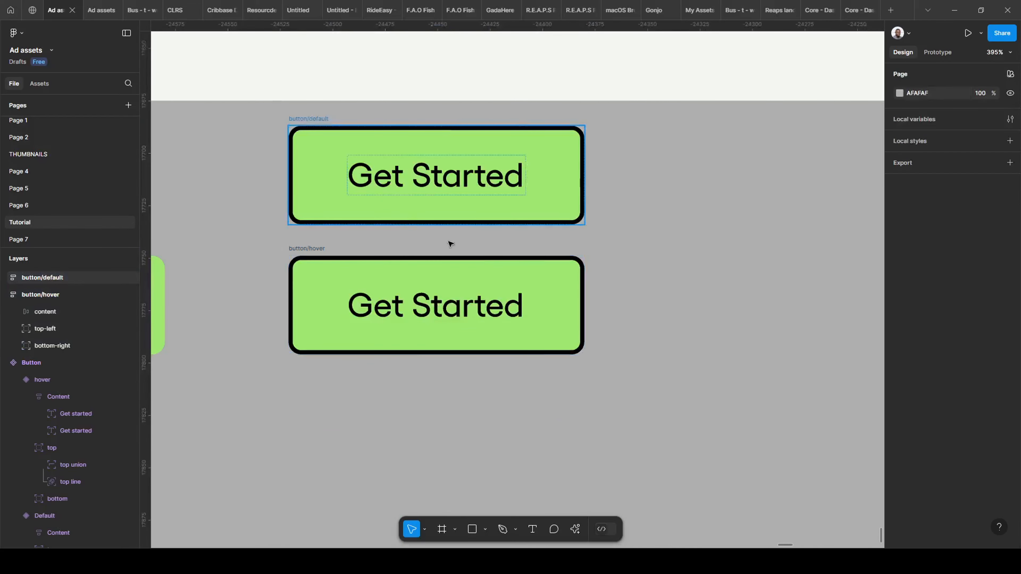
# - Remove the duplicate "button/default" frame and restore the remaining frame's name to "button"
pyautogui.click(450, 222)
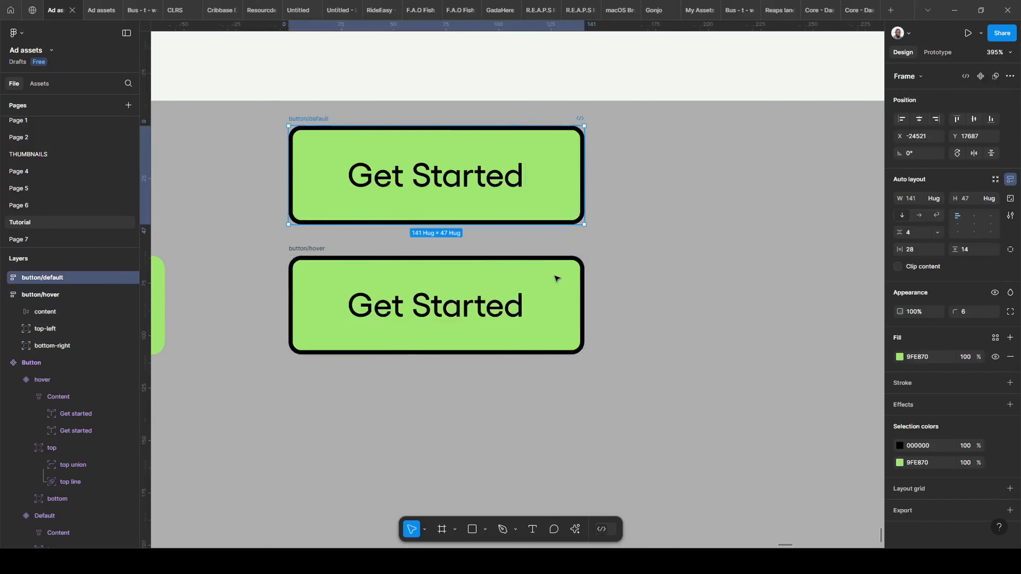
pyautogui.press('Delete')
pyautogui.click(356, 319)
pyautogui.hotkey('shift', '2')
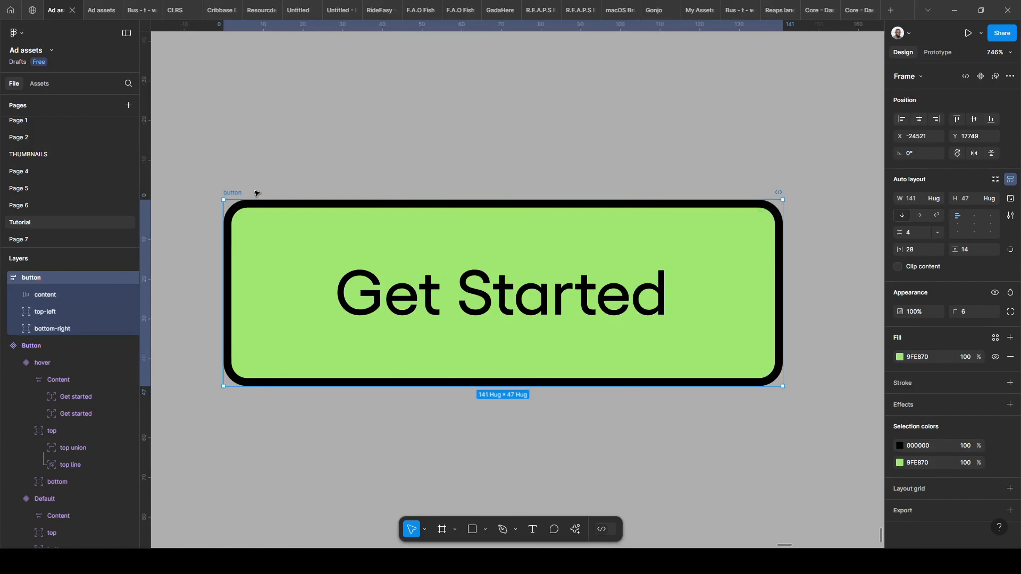
# - Examine the hover animation of the Get started button in the landing page prototype preview, then return to the design file
pyautogui.doubleClick(456, 310)
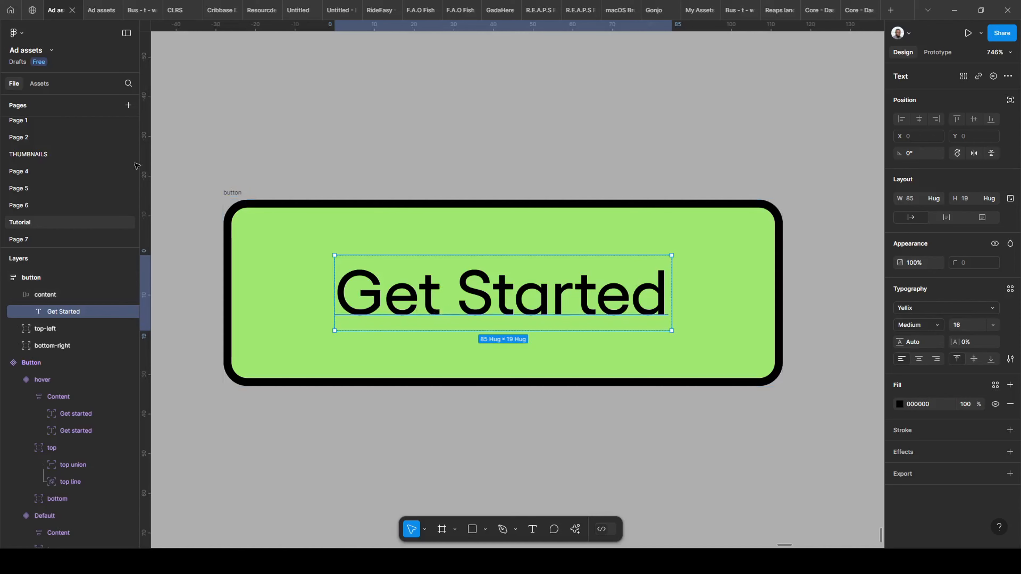
pyautogui.click(96, 5)
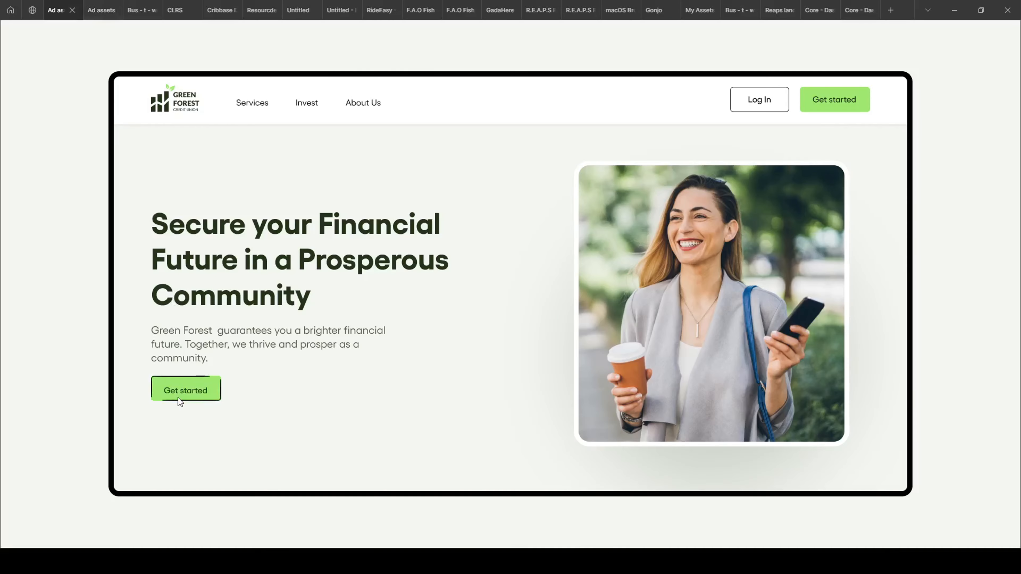
pyautogui.click(56, 10)
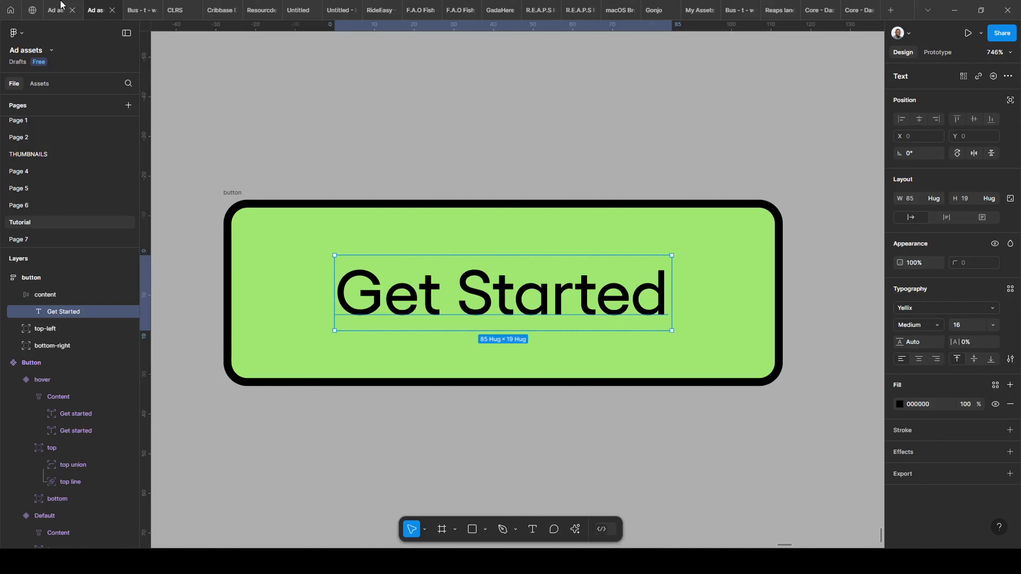
# - Set the "content" frame's width to a fixed 85
pyautogui.click(58, 287)
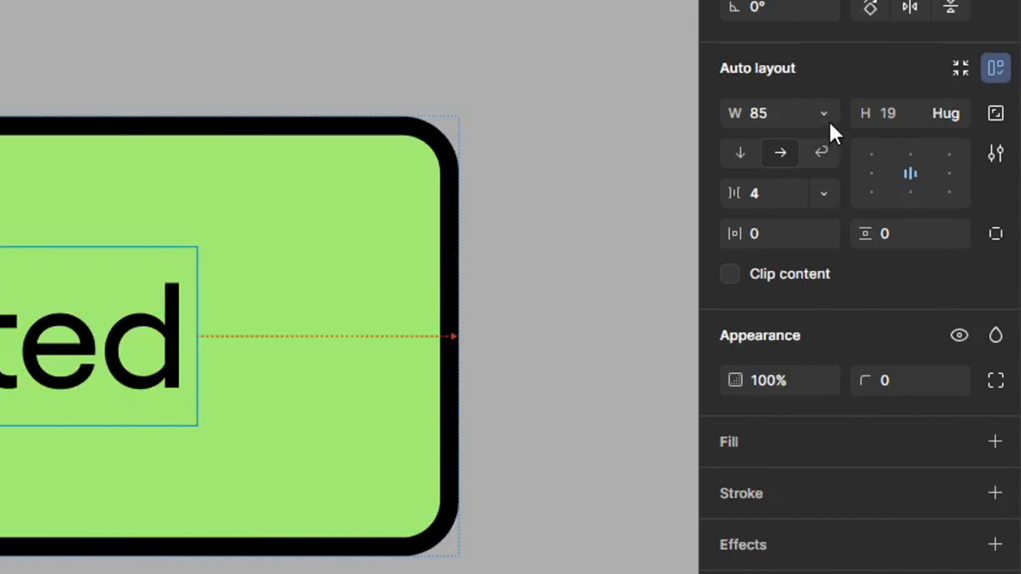
pyautogui.click(829, 123)
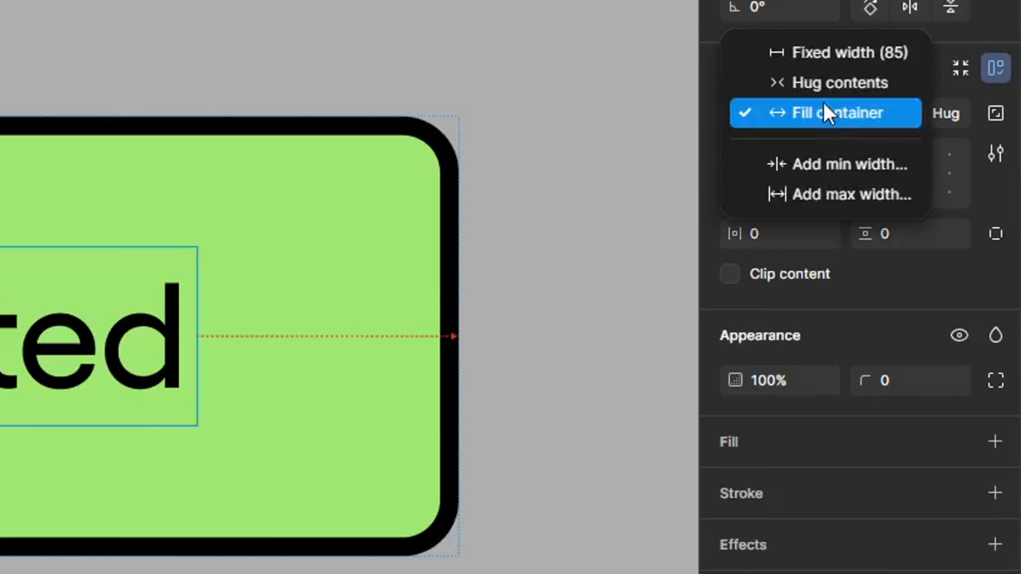
pyautogui.click(839, 51)
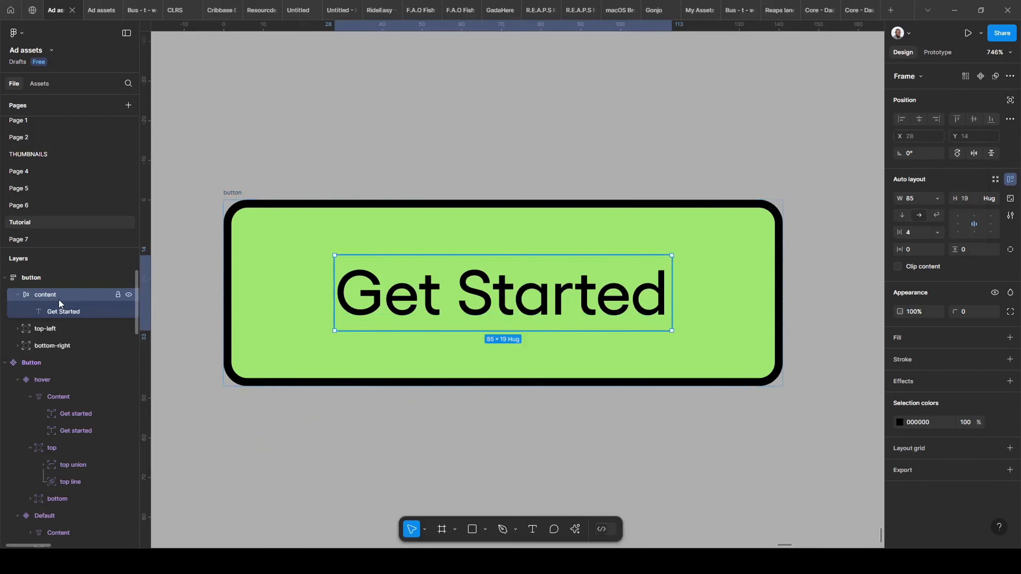
# - Exclude the Get Started text from the content frame's auto layout and duplicate it in place
pyautogui.click(56, 306)
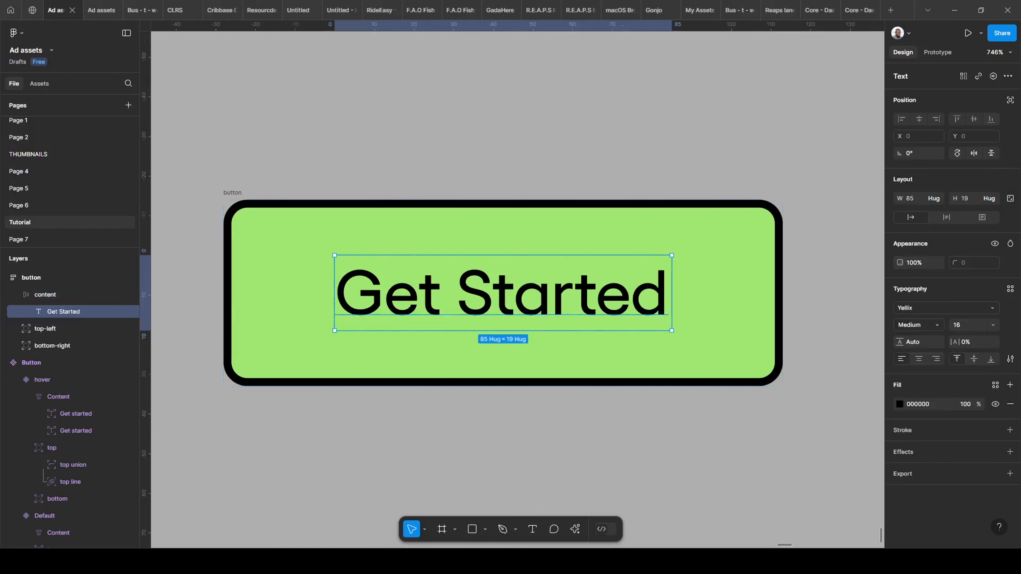
pyautogui.click(1010, 99)
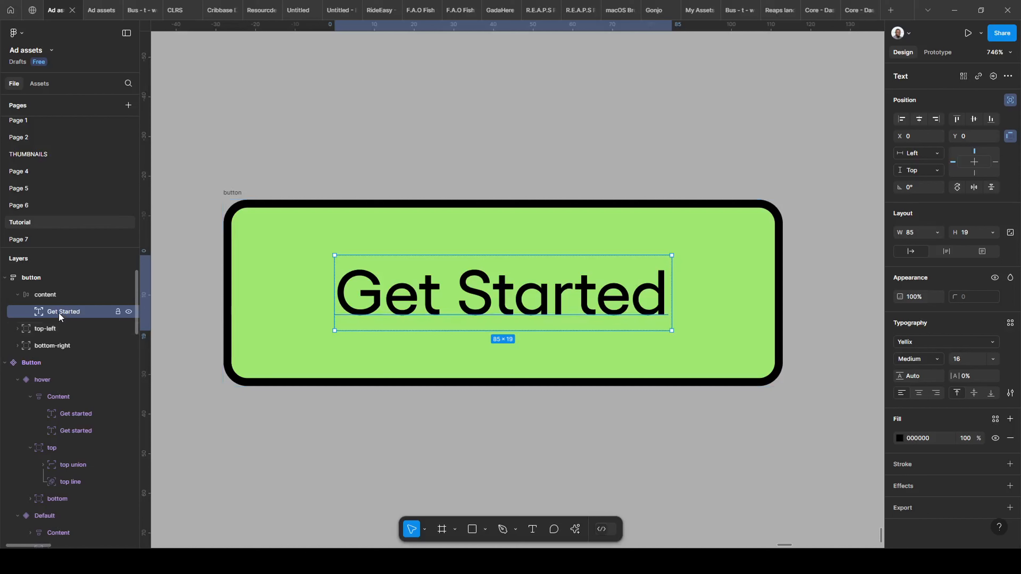
pyautogui.hotkey('ctrl', 'd')
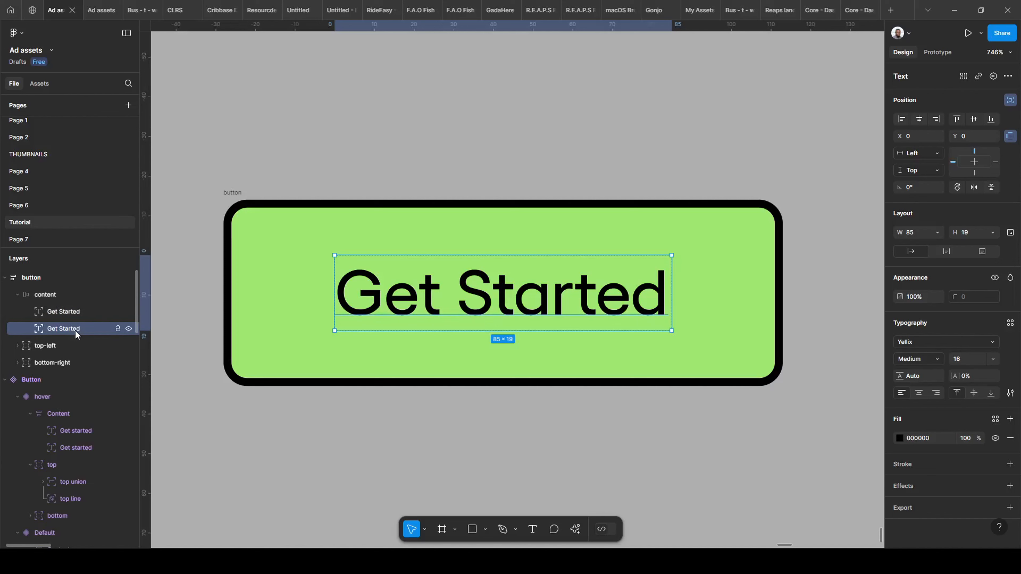
# - Move the duplicated Get Started text straight down to Y 20, below the original text
pyautogui.press('Down')
pyautogui.press('Down')
pyautogui.press('Down')
pyautogui.press('Down')
pyautogui.press('Down')
pyautogui.press('Down')
pyautogui.press('Down')
pyautogui.press('Down')
pyautogui.press('Down')
pyautogui.press('Down')
pyautogui.press('Down')
pyautogui.press('Down')
pyautogui.press('Down')
pyautogui.press('Down')
pyautogui.press('Down')
pyautogui.press('Down')
pyautogui.press('Down')
pyautogui.press('Down')
pyautogui.press('Down')
pyautogui.press('Down')
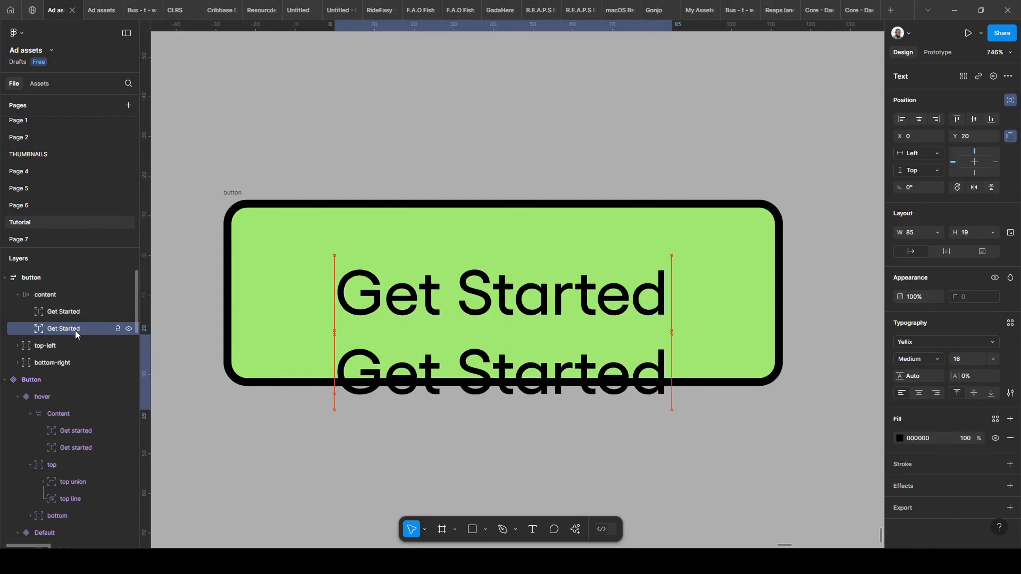
pyautogui.press('Up')
pyautogui.press('Up')
pyautogui.press('Up')
pyautogui.press('Up')
pyautogui.press('Up')
pyautogui.press('Up')
pyautogui.press('Up')
pyautogui.press('Up')
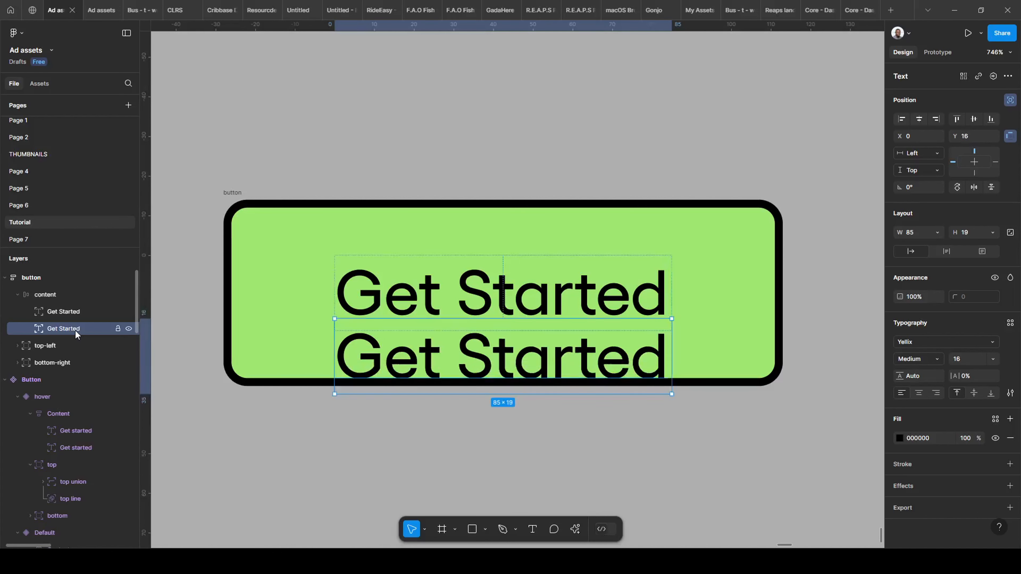
pyautogui.press('Down')
pyautogui.press('Down')
pyautogui.press('Down')
pyautogui.press('Down')
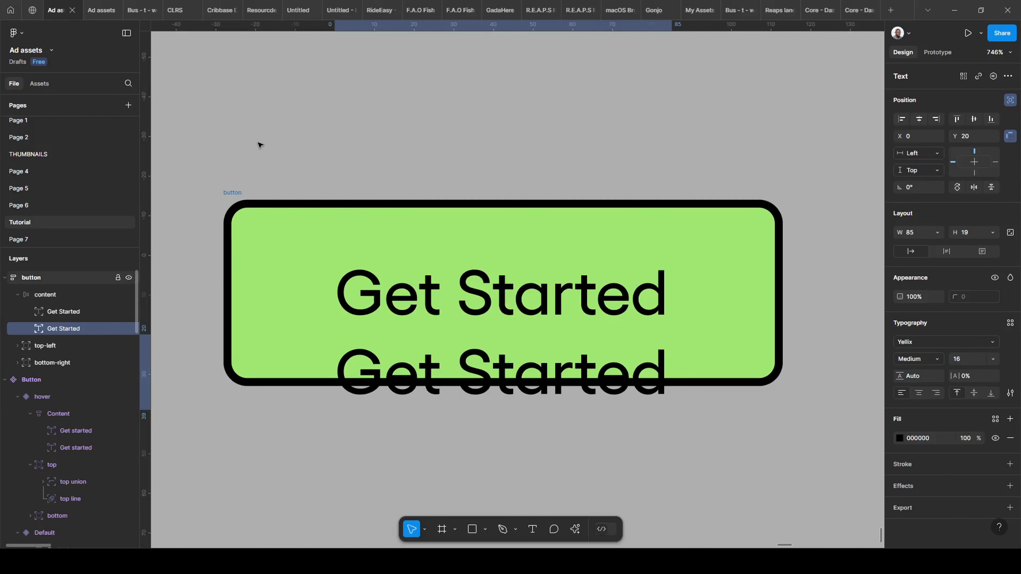
# - Turn on content clipping for the "content" frame so the lower text is hidden
pyautogui.click(45, 295)
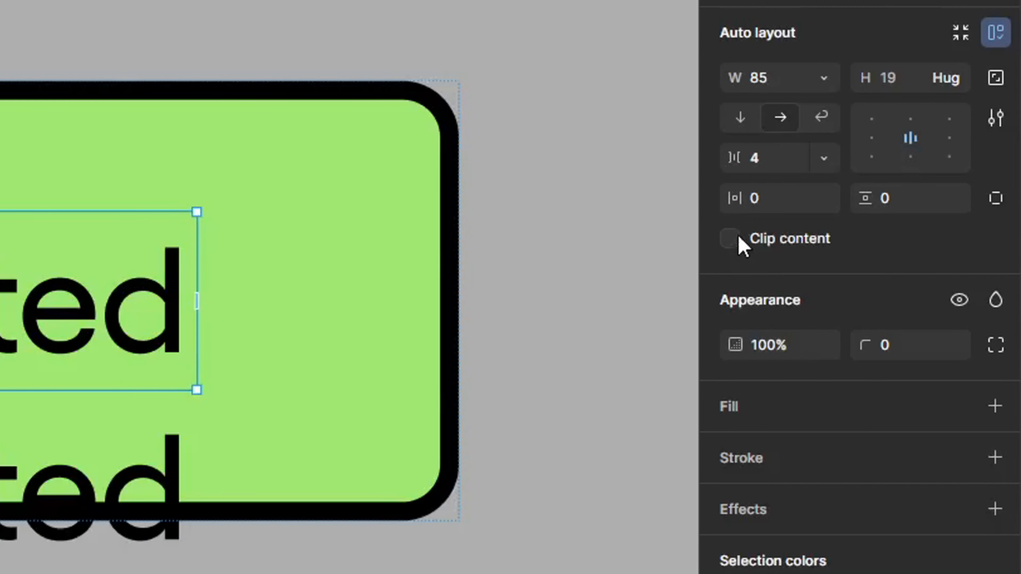
pyautogui.click(734, 239)
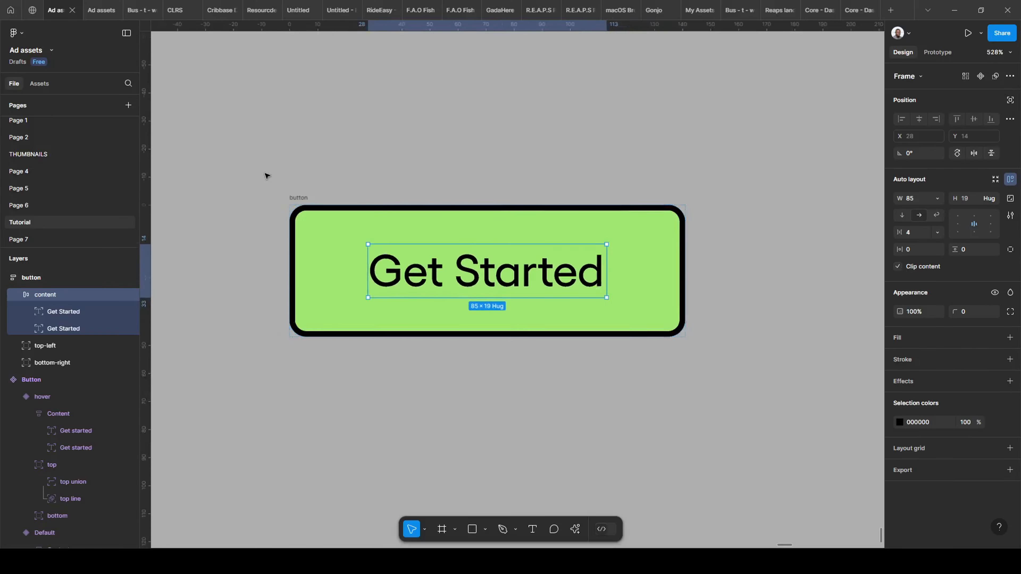
# - Duplicate the button frame and place the copy straight below the original at Y 17819, leaving a gap of 23
pyautogui.scroll(-3, 266, 176)
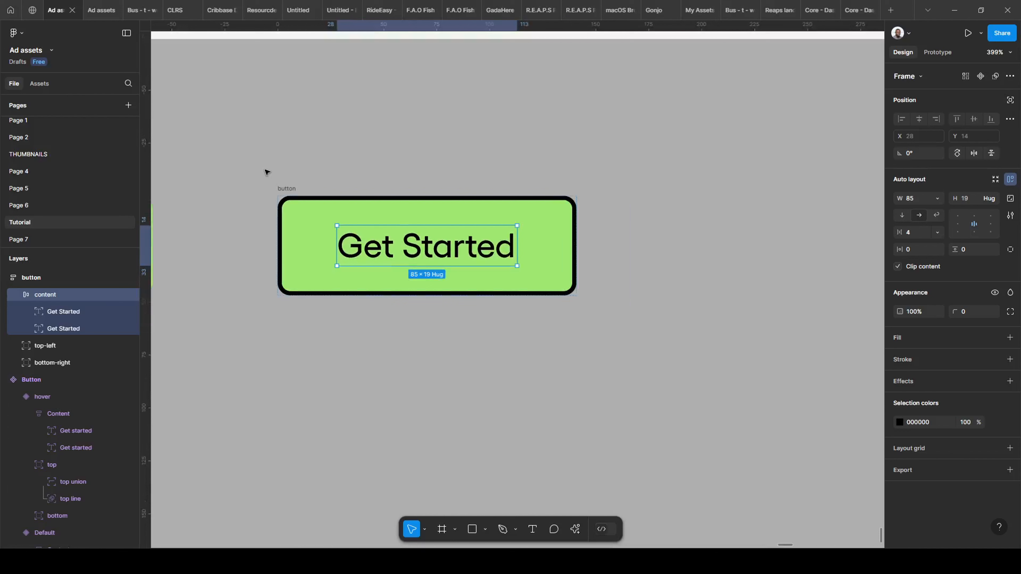
pyautogui.click(292, 192)
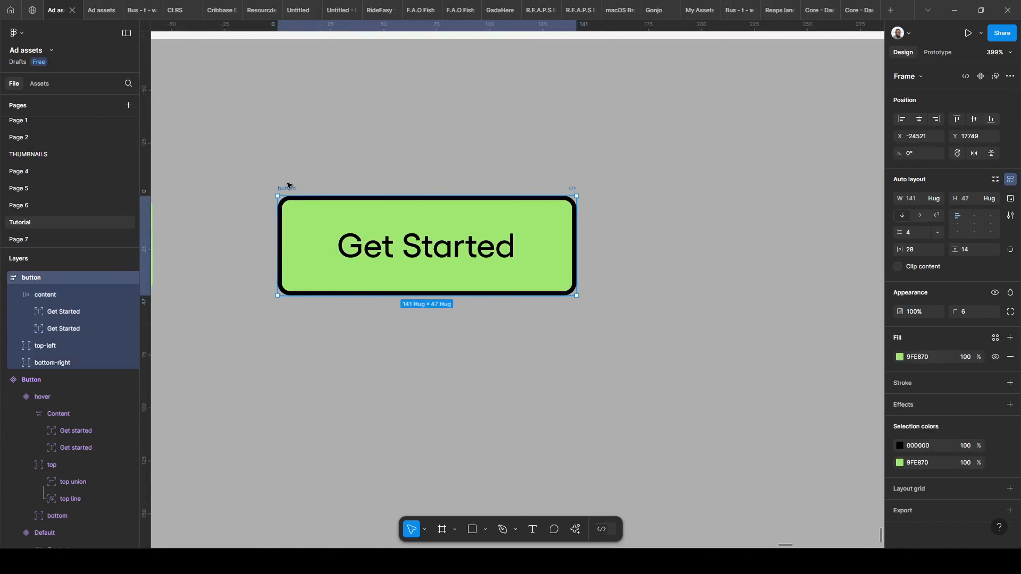
pyautogui.hotkey('ctrl', 'd')
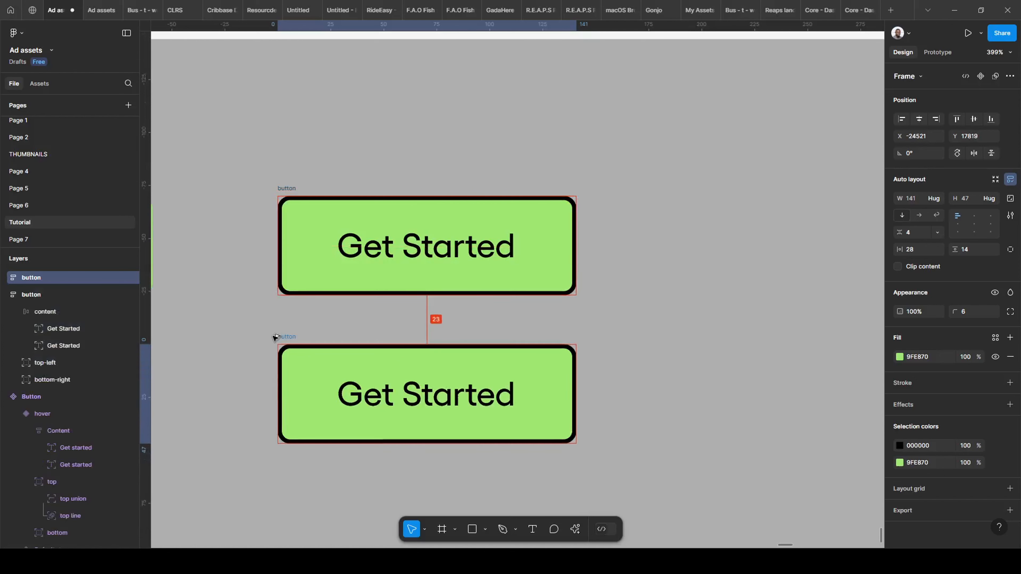
# - Rename the upper button frame "button/default" and the lower copy "button/hover"
pyautogui.click(295, 189)
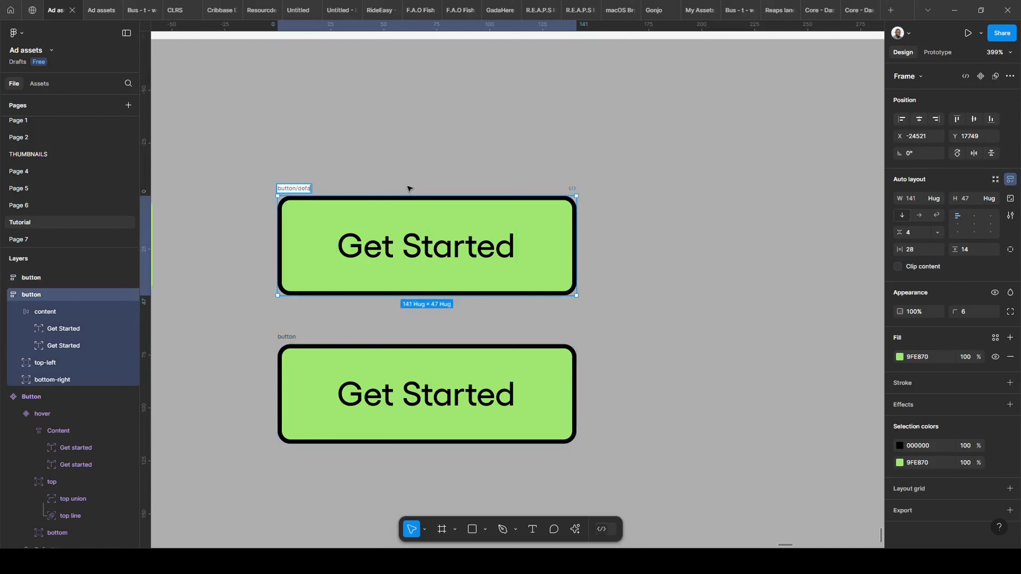
pyautogui.press('Return')
pyautogui.doubleClick(287, 336)
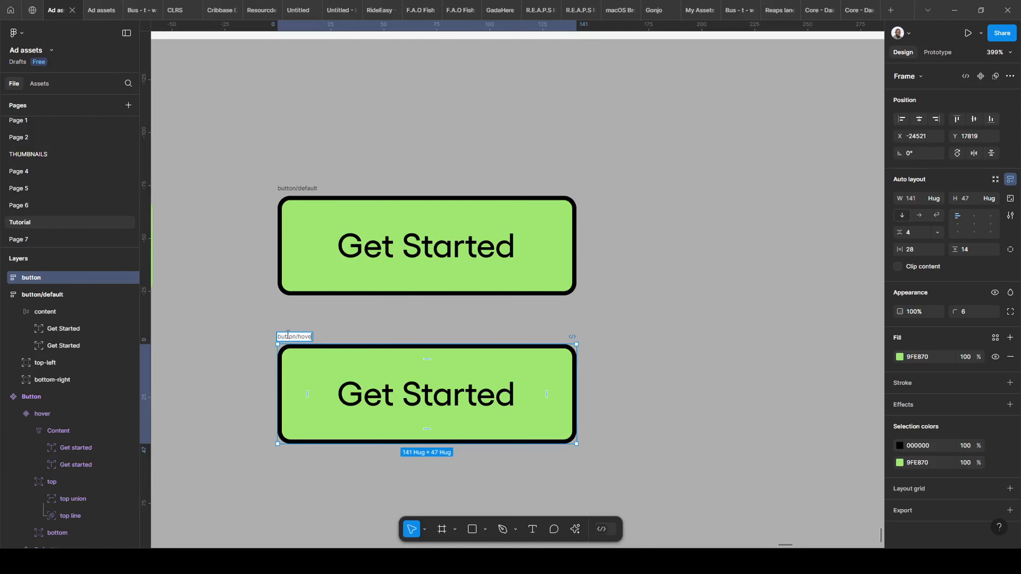
pyautogui.write('/hover')
pyautogui.press('Return')
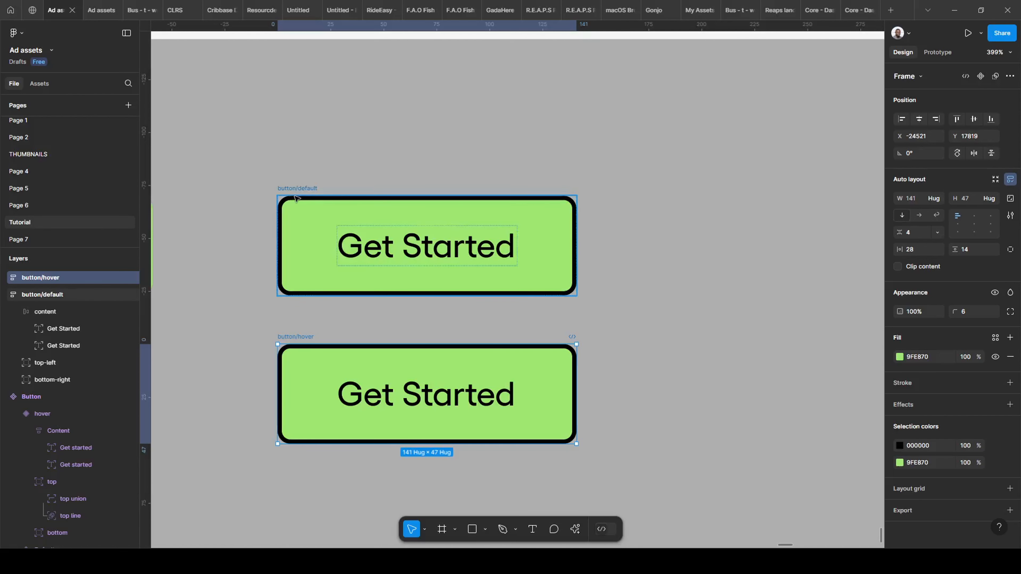
pyautogui.click(319, 186)
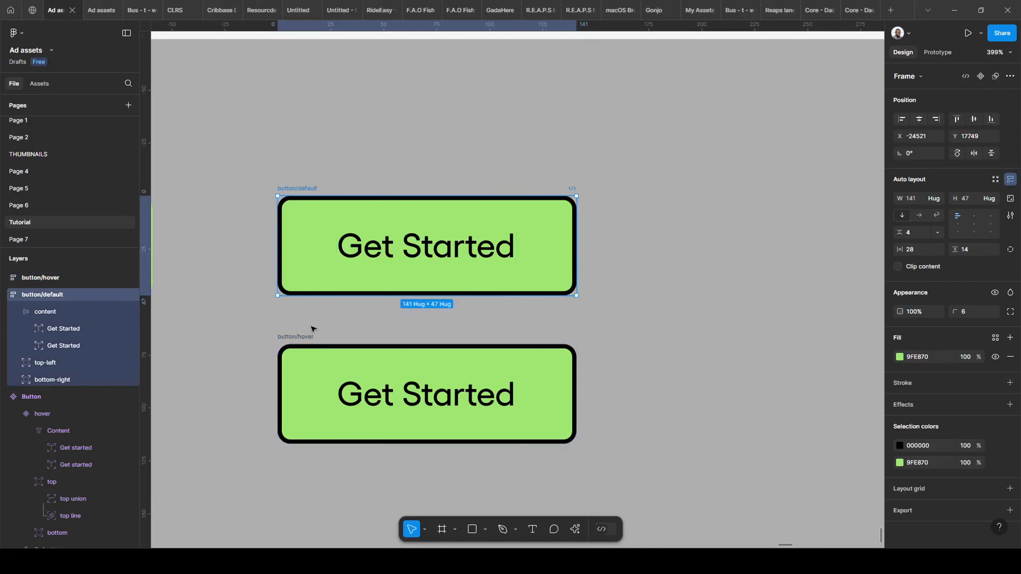
pyautogui.click(243, 120)
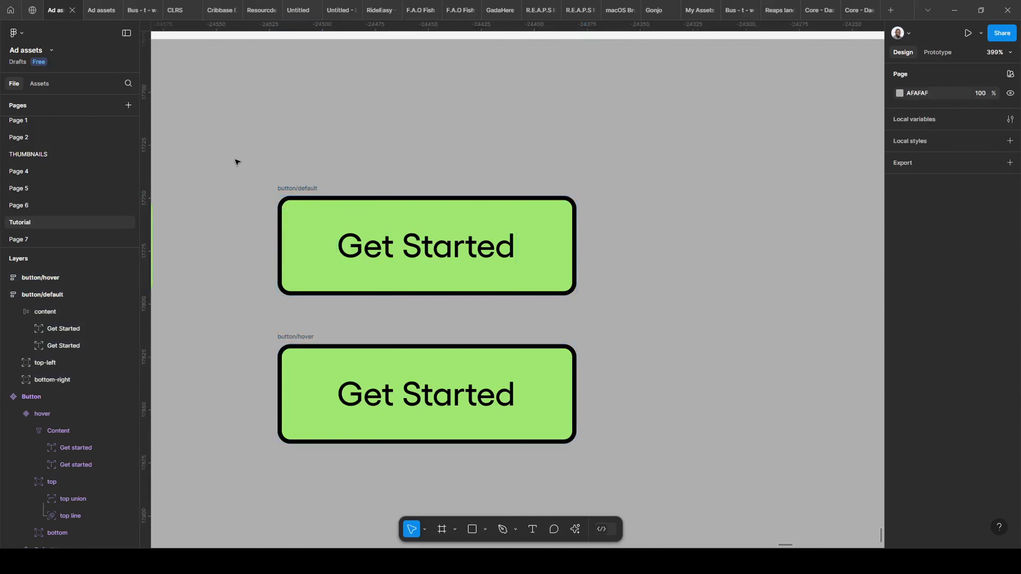
pyautogui.moveTo(231, 159); pyautogui.dragTo(652, 481)
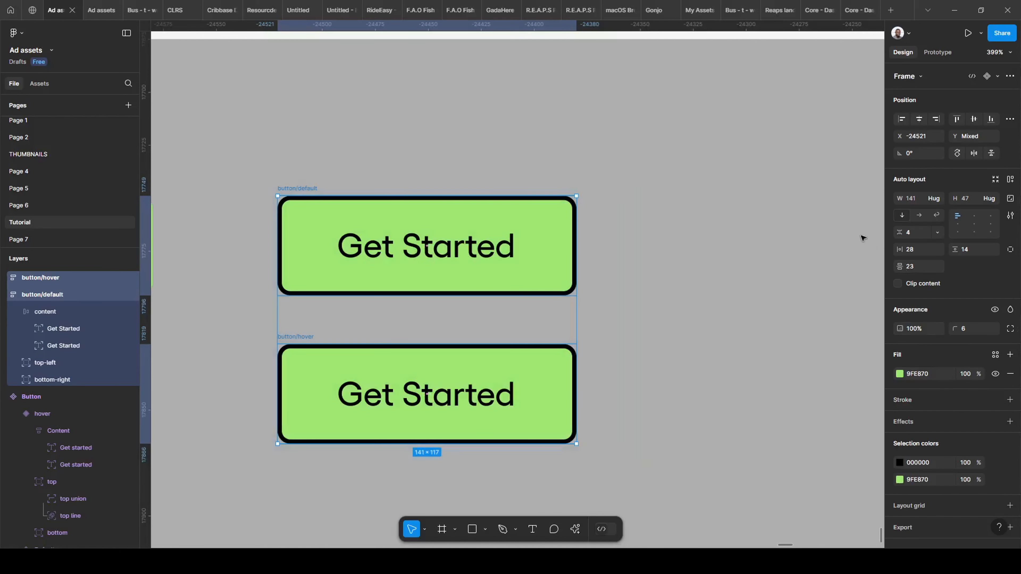
pyautogui.click(642, 186)
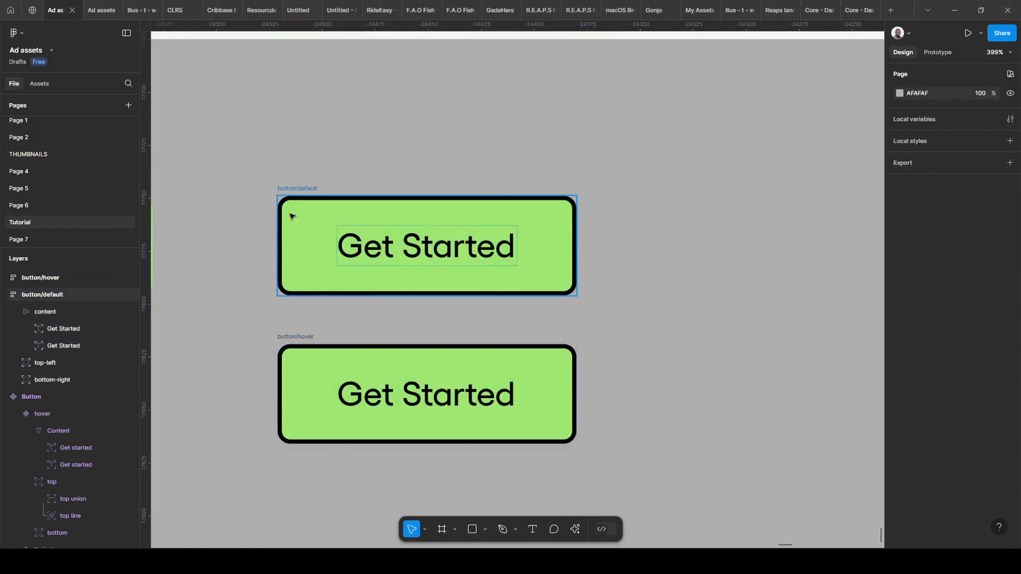
# - In button/default, shrink the "left" rectangle of the top-left mask upward to a height of 1 at the top-left corner
pyautogui.click(291, 200)
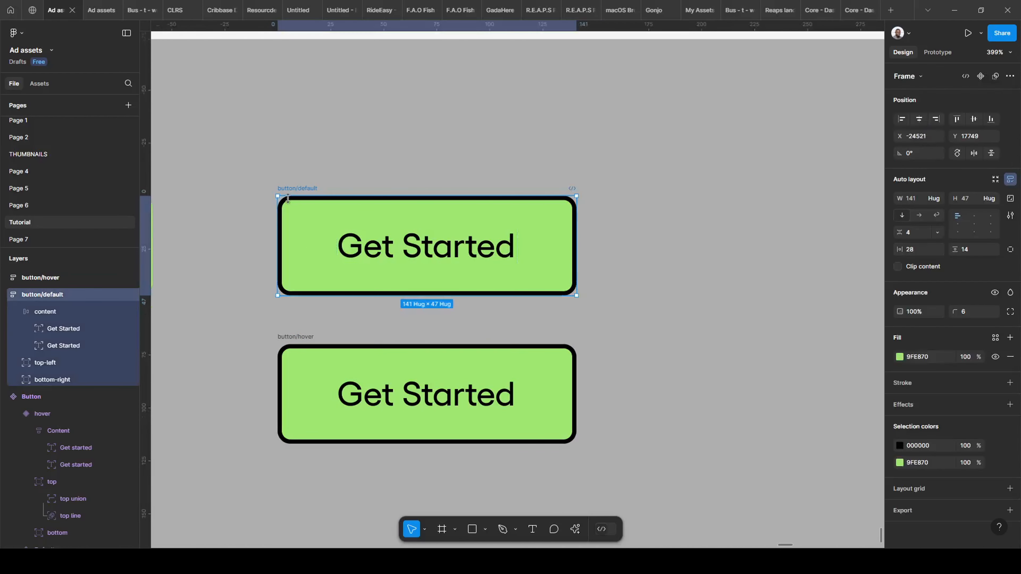
pyautogui.scroll(5, 290, 199)
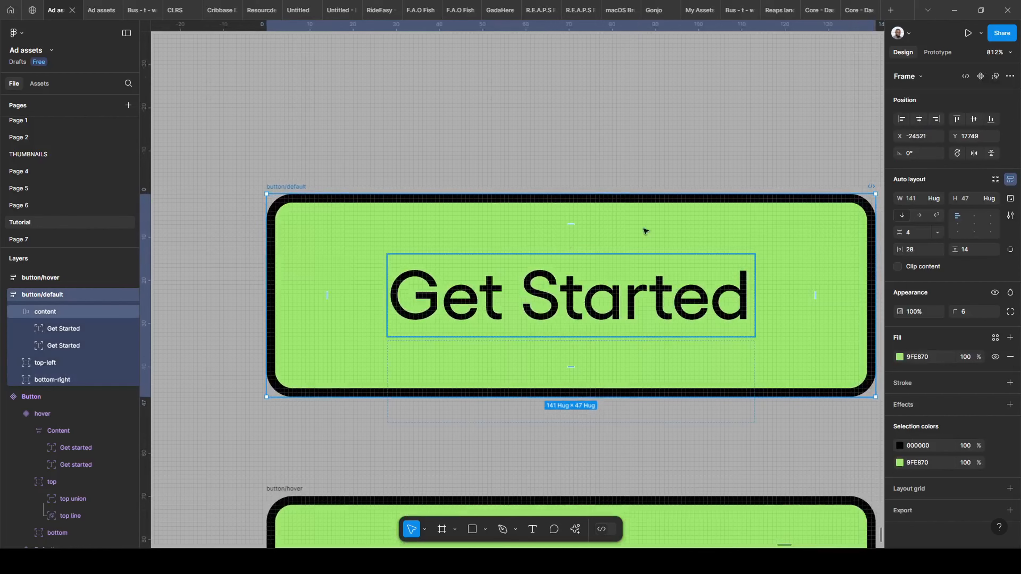
pyautogui.scroll(2, 273, 191)
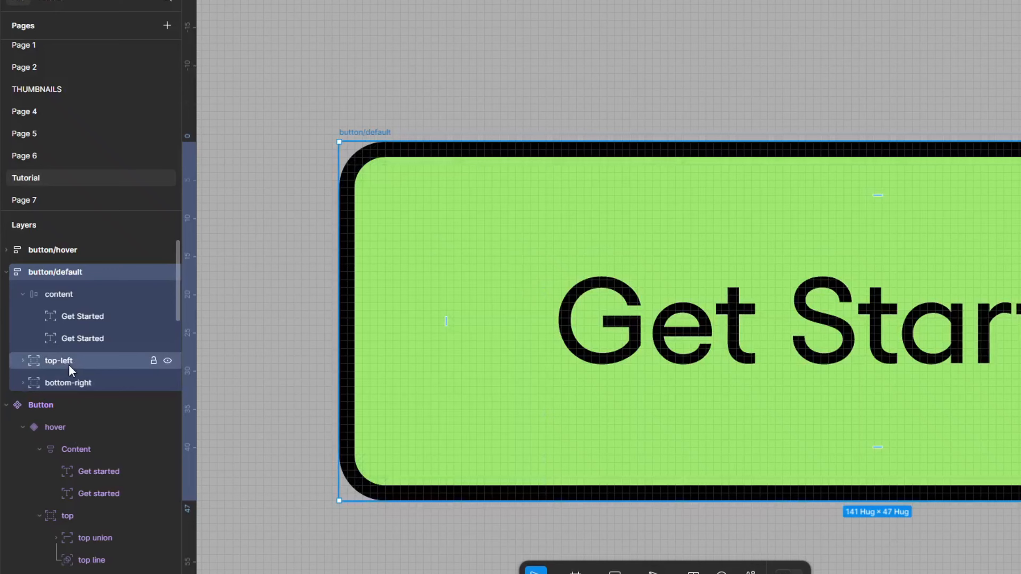
pyautogui.click(69, 364)
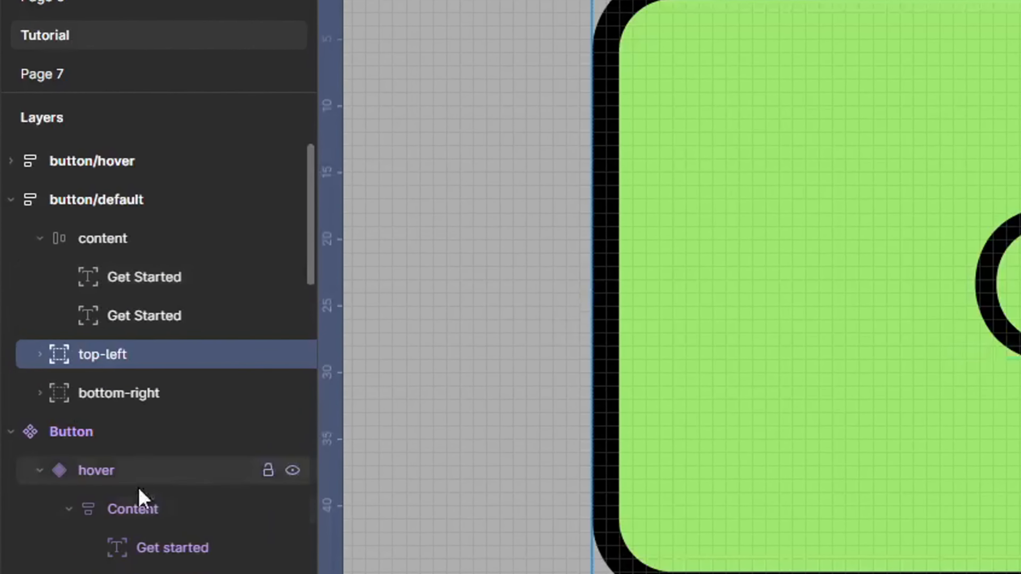
pyautogui.click(42, 353)
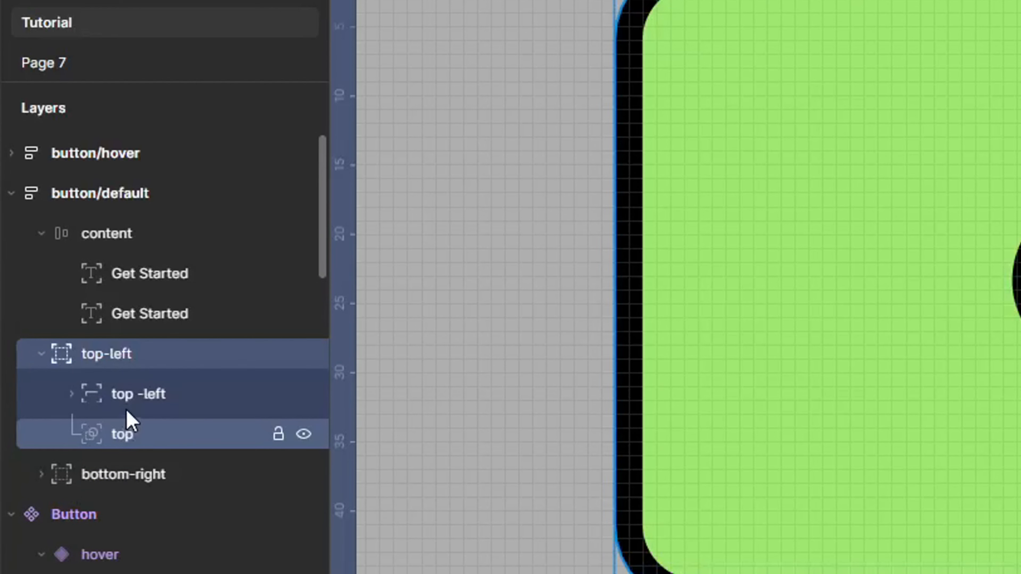
pyautogui.click(129, 392)
pyautogui.click(73, 395)
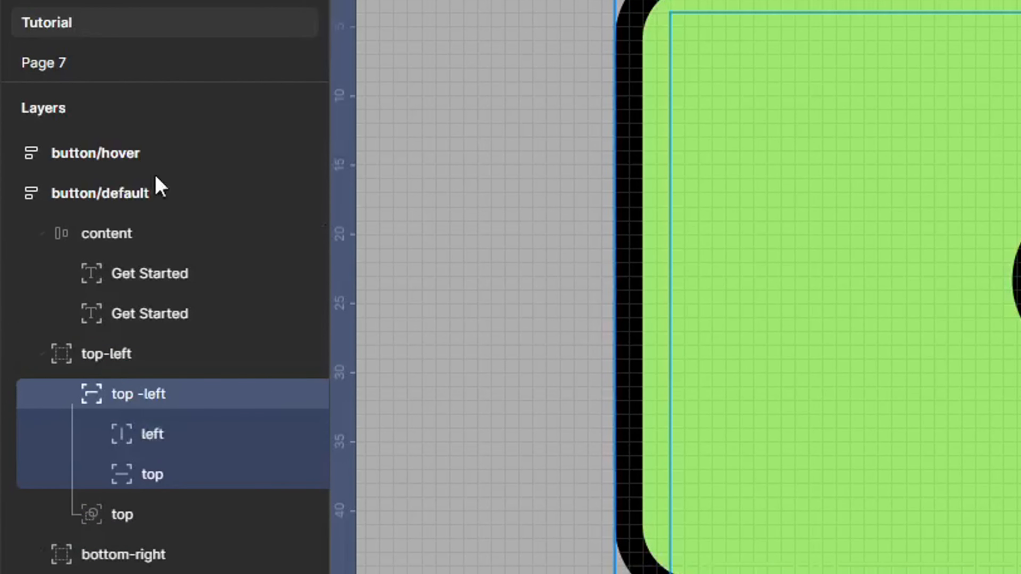
pyautogui.click(159, 435)
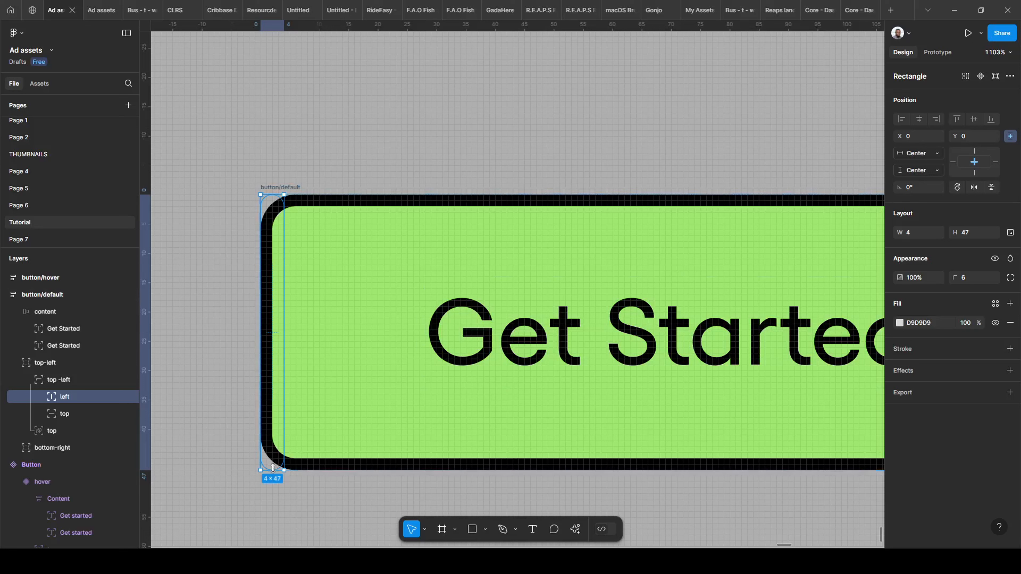
pyautogui.moveTo(273, 460); pyautogui.dragTo(268, 199)
pyautogui.scroll(10, 270, 201)
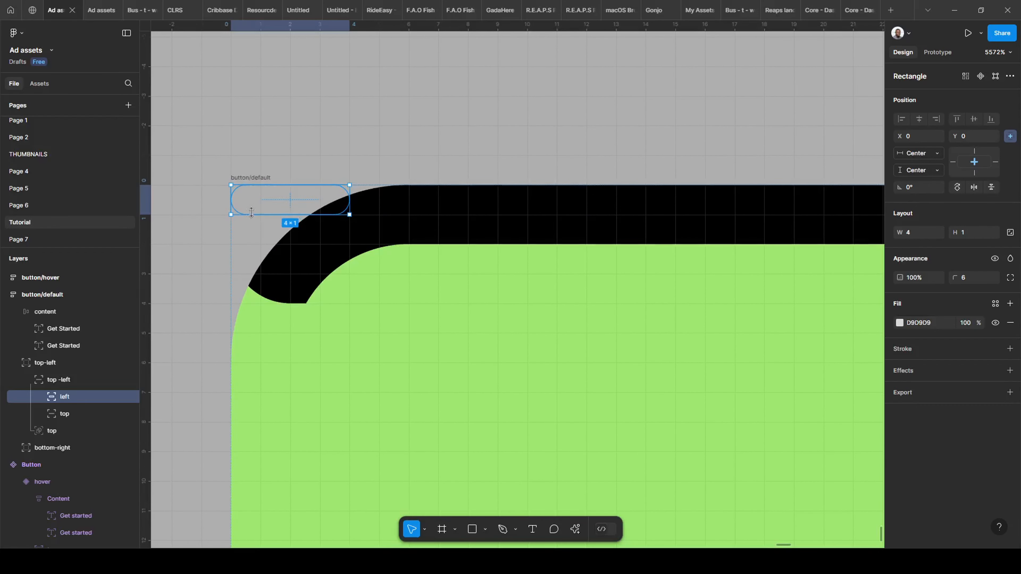
pyautogui.scroll(-3, 306, 187)
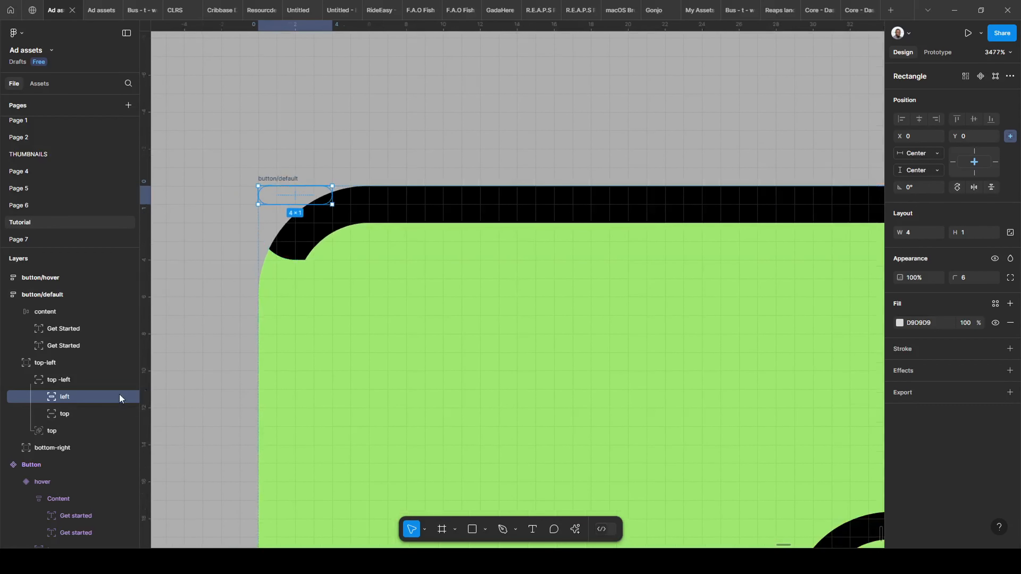
# - Shrink the "top" rectangle of button/default's top-left mask to 3 × 1 at the top-left corner
pyautogui.click(70, 409)
pyautogui.scroll(-8, 229, 235)
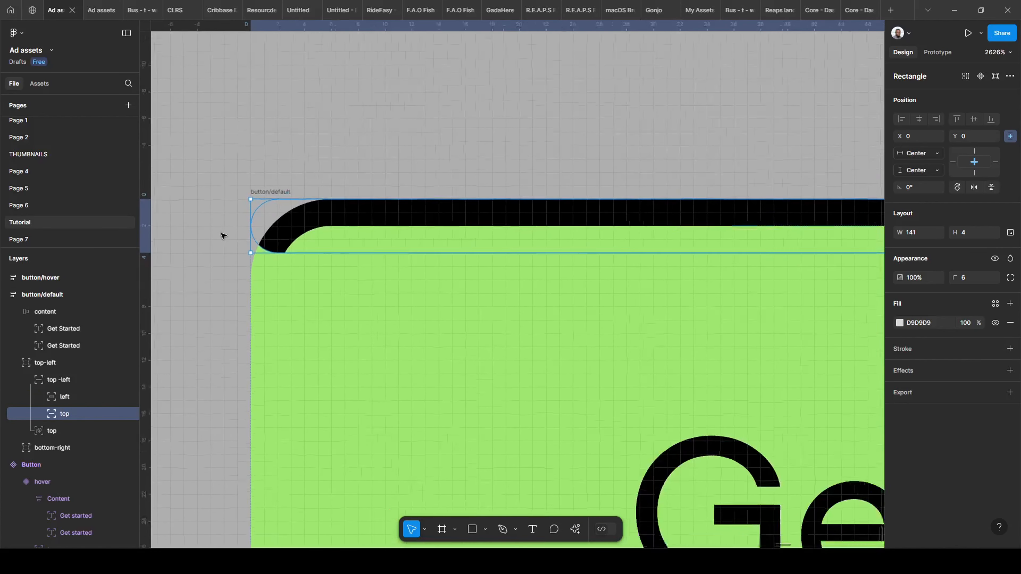
pyautogui.scroll(-2, 594, 244)
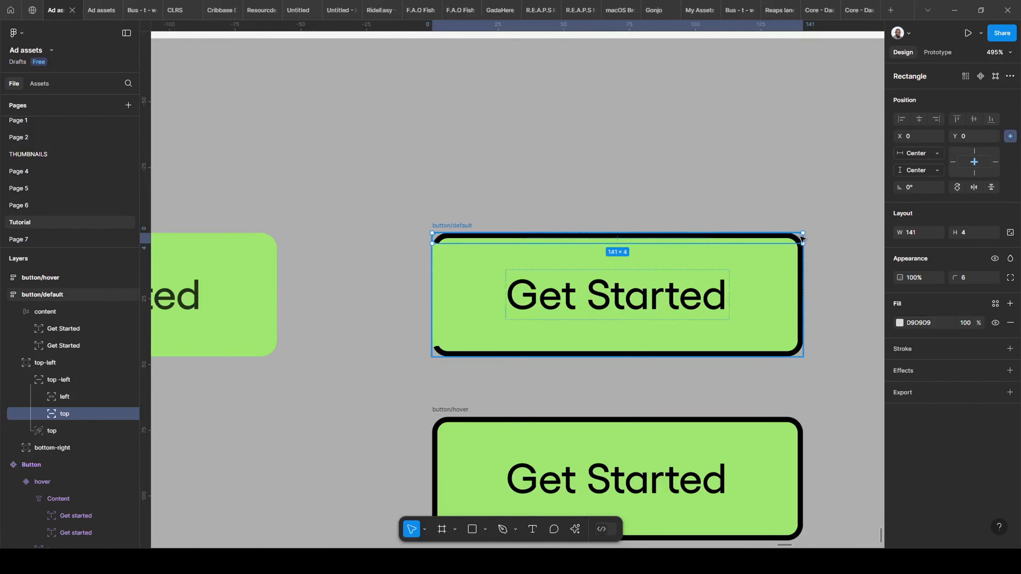
pyautogui.moveTo(805, 236); pyautogui.dragTo(439, 235)
pyautogui.scroll(6, 437, 238)
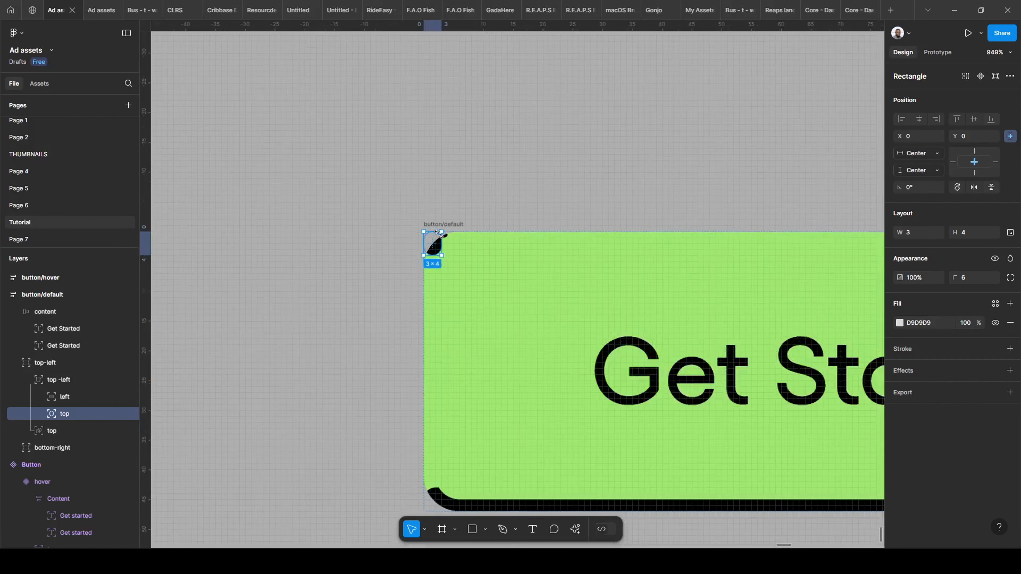
pyautogui.scroll(1, 428, 254)
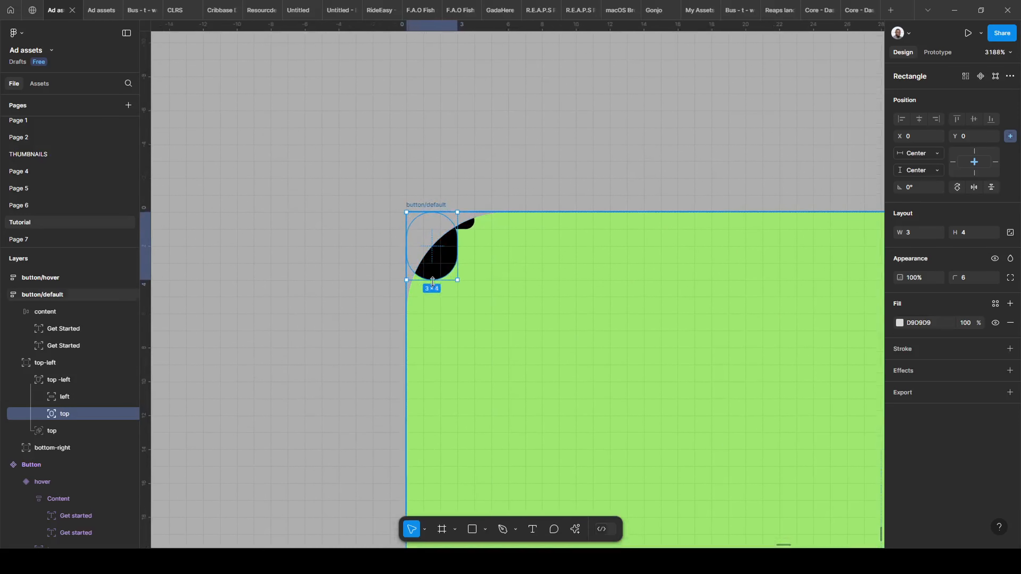
pyautogui.moveTo(433, 280); pyautogui.dragTo(434, 233)
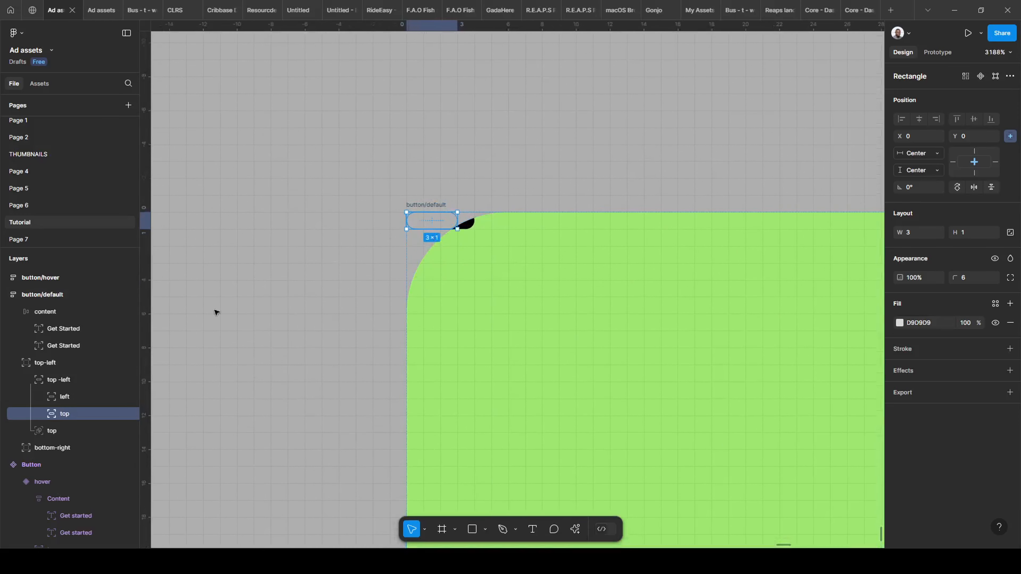
# - Narrow the "left" rectangle of button/default's top-left mask to a width of 1
pyautogui.click(48, 397)
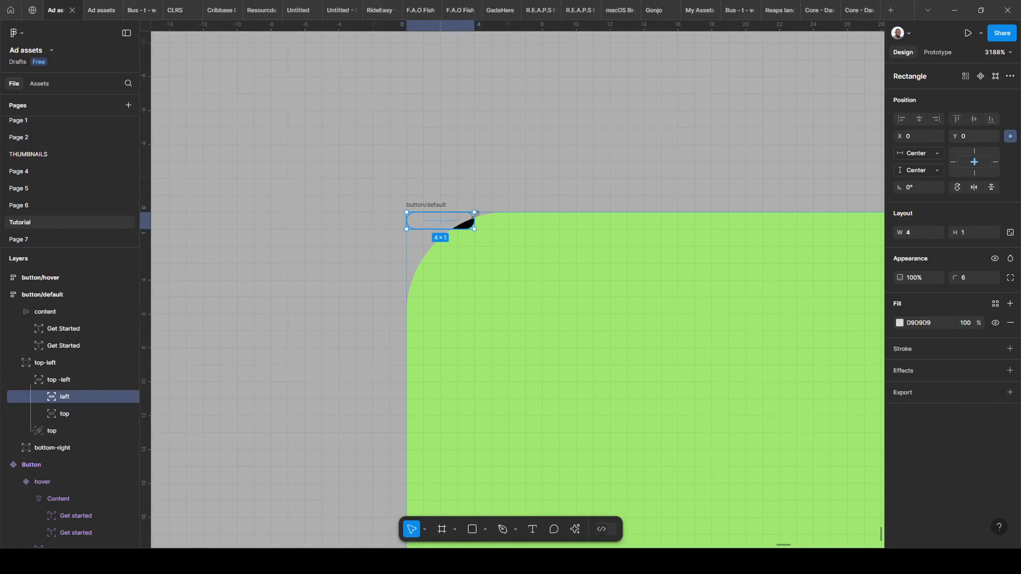
pyautogui.moveTo(475, 219); pyautogui.dragTo(423, 219)
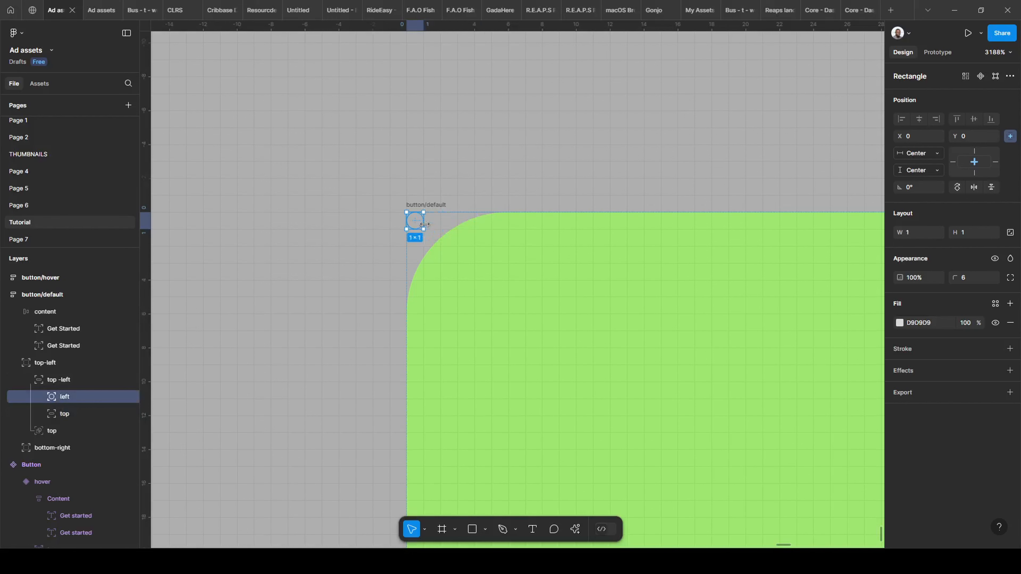
pyautogui.scroll(-2, 328, 227)
pyautogui.scroll(-3, 313, 227)
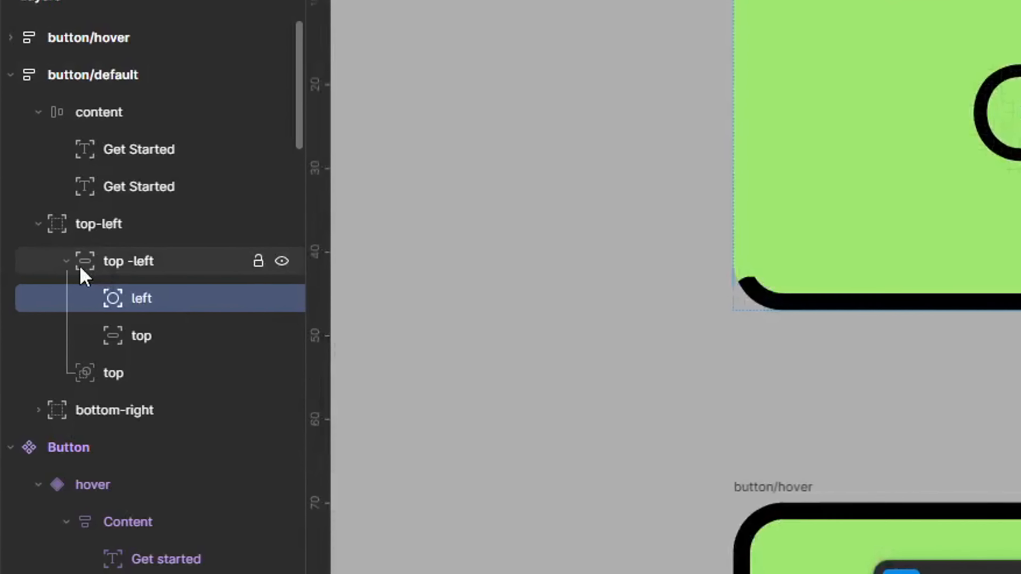
# - Shrink the "left" rectangle of button/default's bottom-right mask downward to a height of 1 at the bottom-right corner
pyautogui.click(72, 244)
pyautogui.click(84, 325)
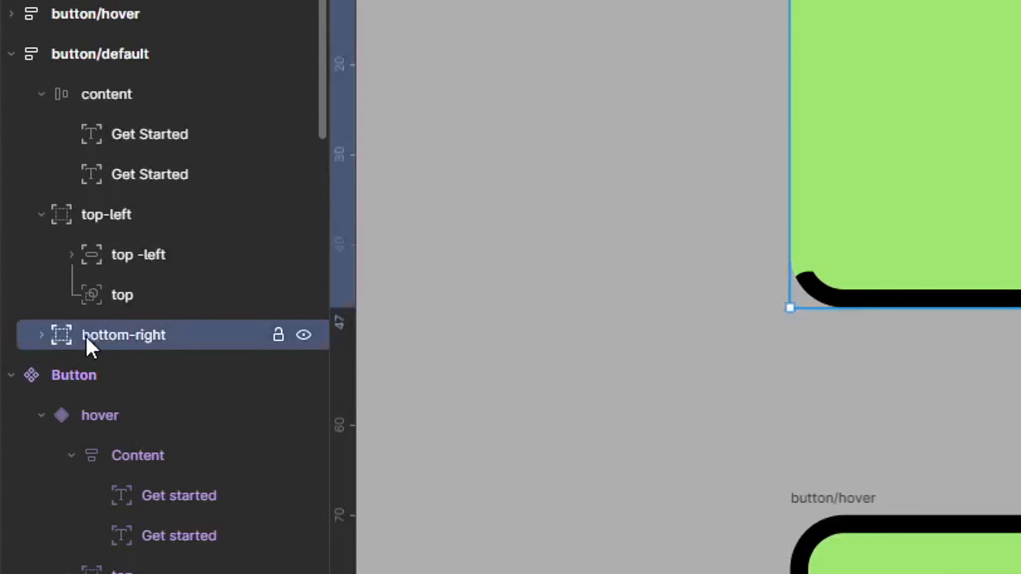
pyautogui.click(40, 335)
pyautogui.click(96, 383)
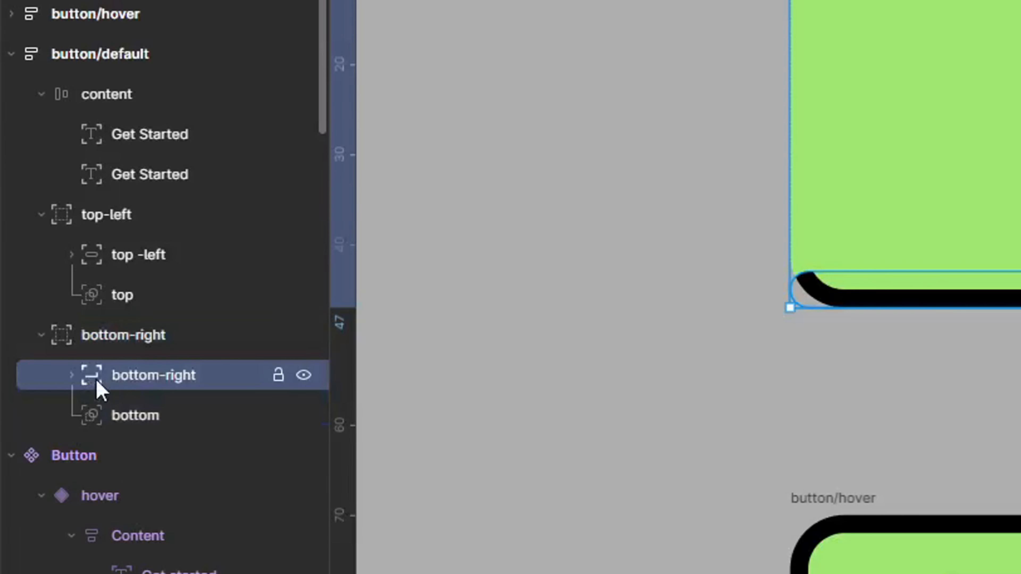
pyautogui.click(70, 375)
pyautogui.click(155, 415)
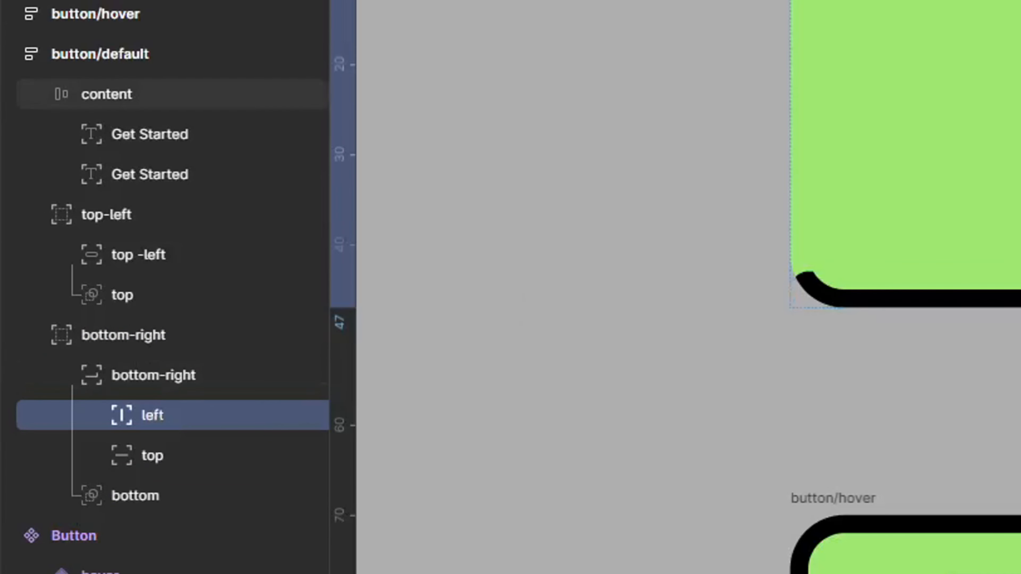
pyautogui.moveTo(656, 331); pyautogui.dragTo(458, 279)
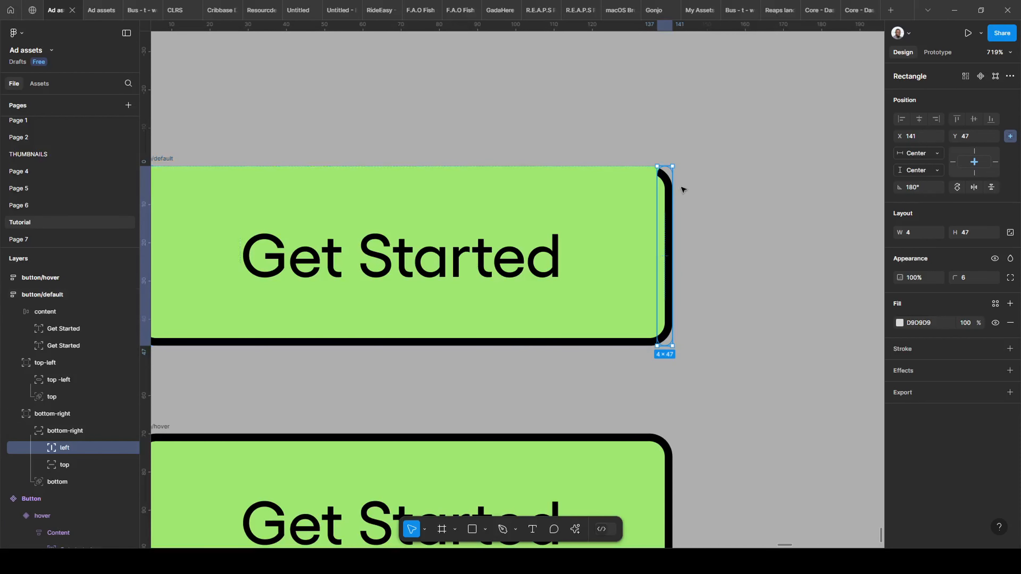
pyautogui.scroll(3, 680, 187)
pyautogui.scroll(1, 655, 187)
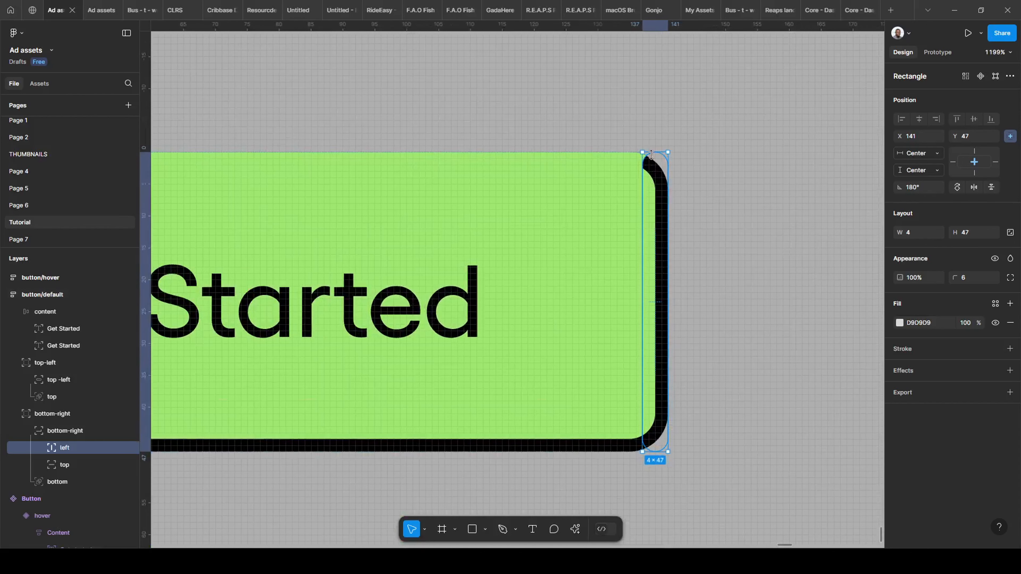
pyautogui.moveTo(651, 154); pyautogui.dragTo(629, 450)
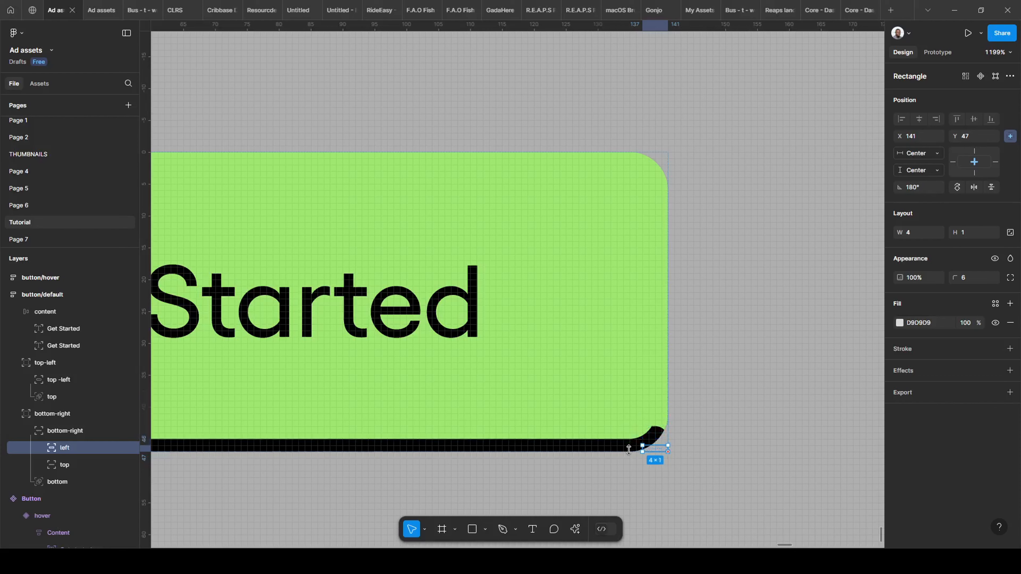
# - Narrow the "left" rectangle of the default button's bottom-right mask to a width of 1 at the bottom-right corner
pyautogui.scroll(10, 638, 445)
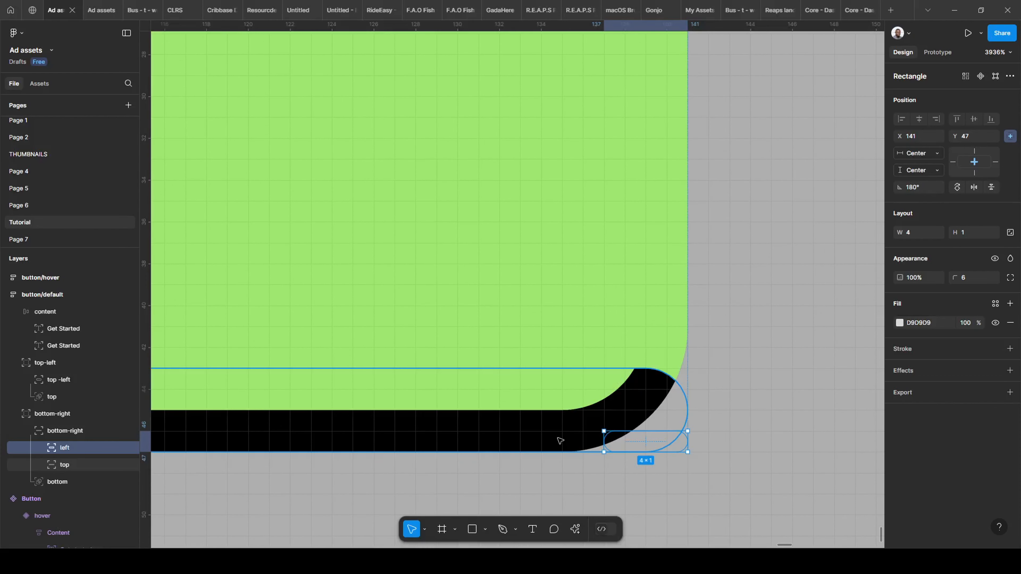
pyautogui.moveTo(645, 440); pyautogui.dragTo(668, 440)
pyautogui.scroll(-9, 698, 440)
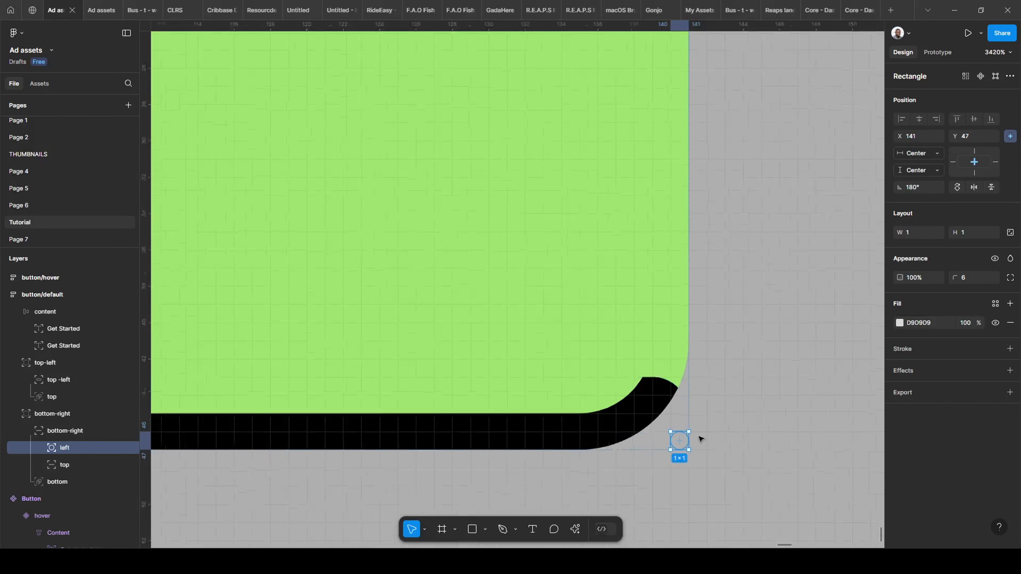
# - Shrink the "top" rectangle of the default button's bottom-right mask to 1 × 1 at the bottom-right corner
pyautogui.click(44, 464)
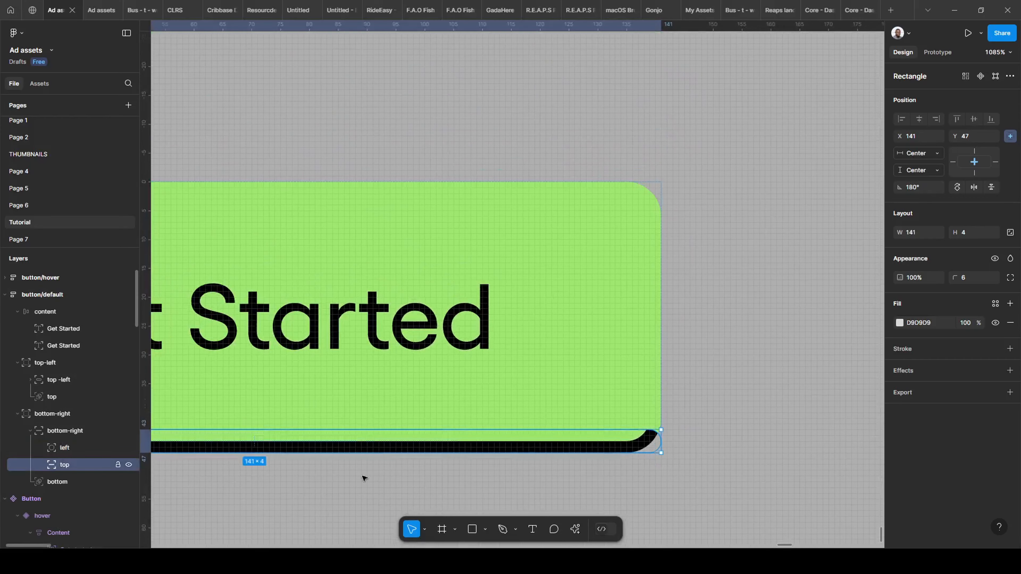
pyautogui.scroll(-6, 538, 468)
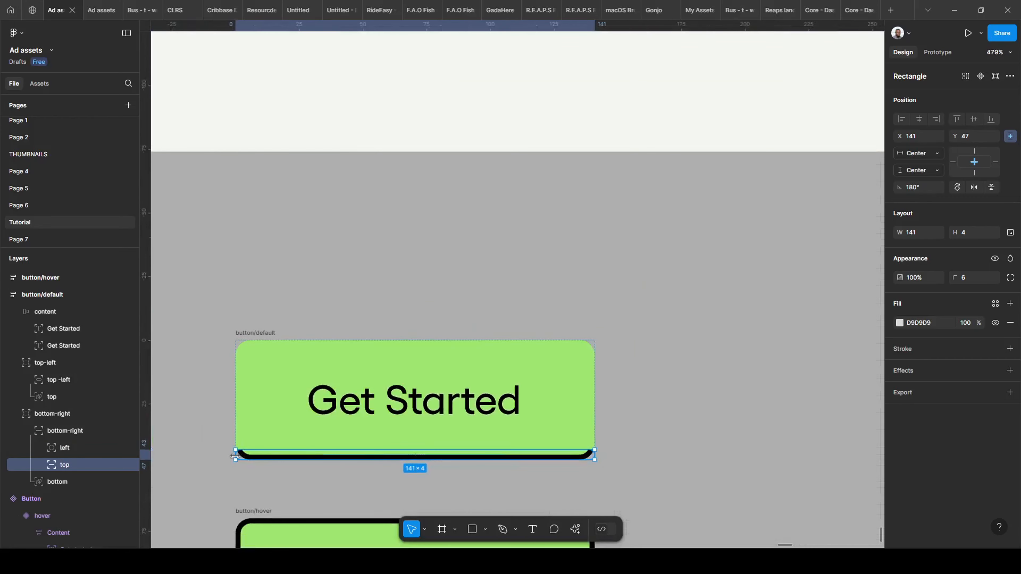
pyautogui.moveTo(278, 455); pyautogui.dragTo(593, 447)
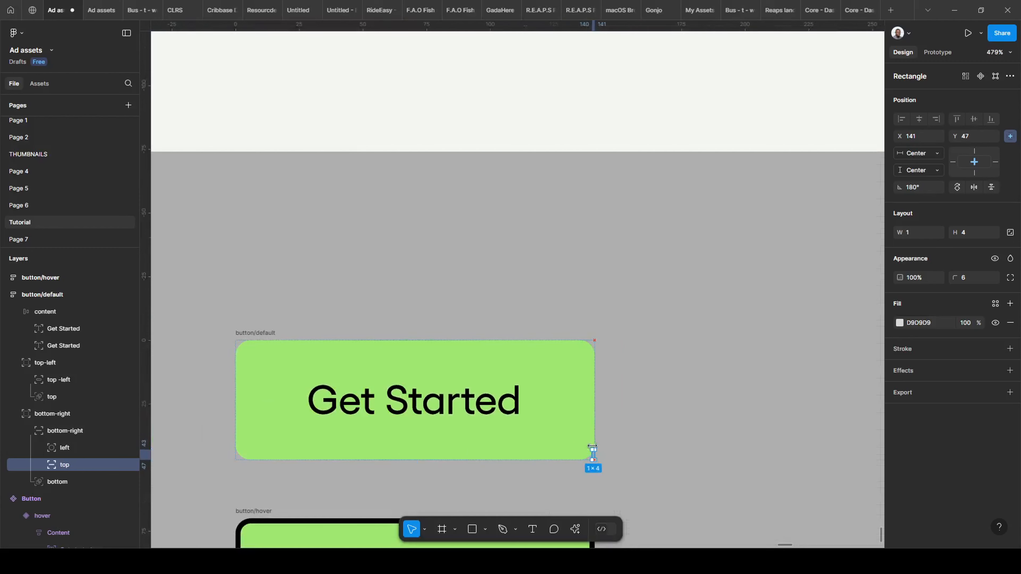
pyautogui.scroll(10, 593, 446)
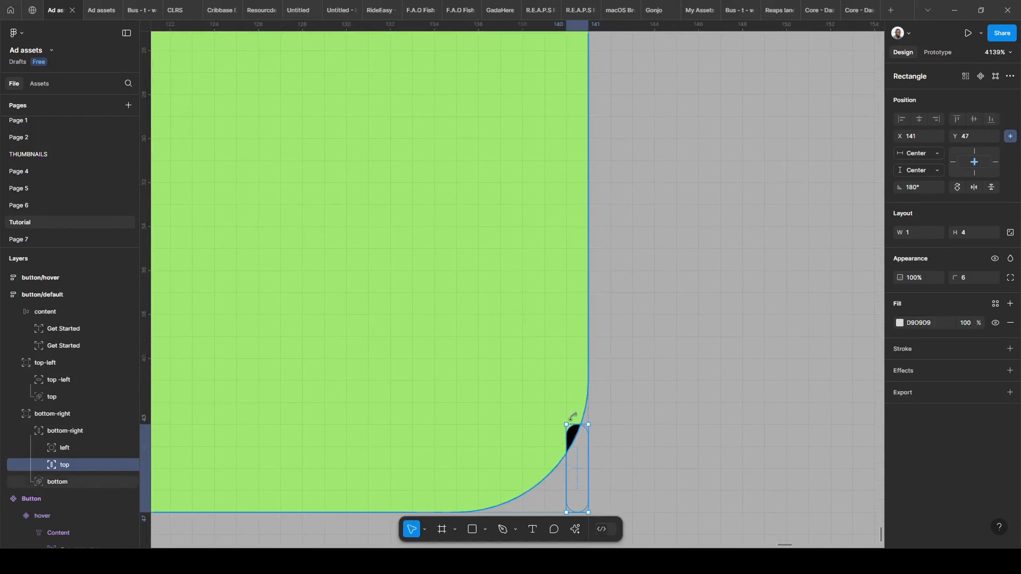
pyautogui.moveTo(583, 423); pyautogui.dragTo(579, 491)
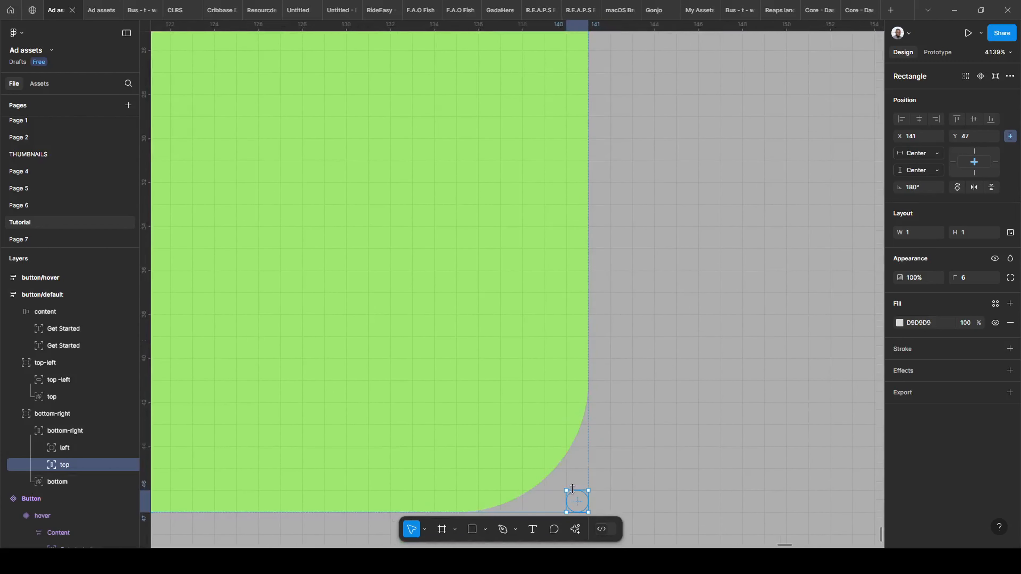
pyautogui.scroll(-2, 603, 445)
pyautogui.scroll(-10, 694, 415)
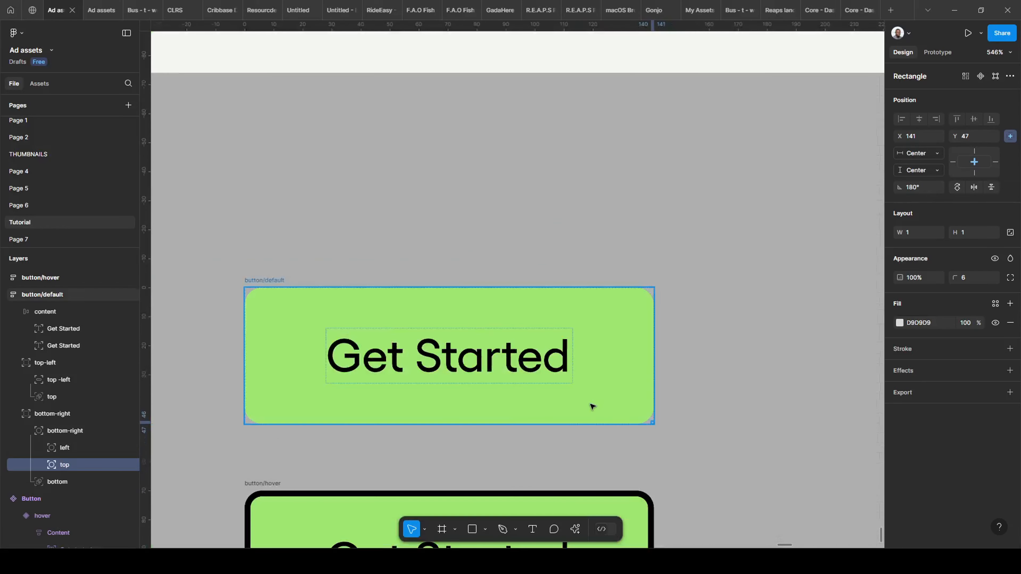
# - Combine the button/default and button/hover frames into one component set
pyautogui.click(660, 357)
pyautogui.scroll(-4, 285, 251)
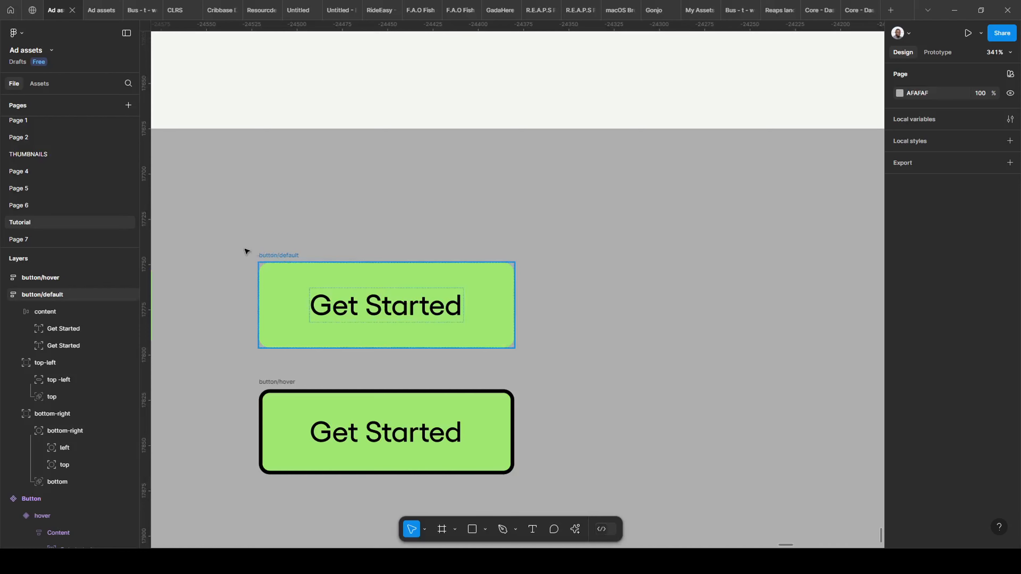
pyautogui.moveTo(231, 240); pyautogui.dragTo(586, 476)
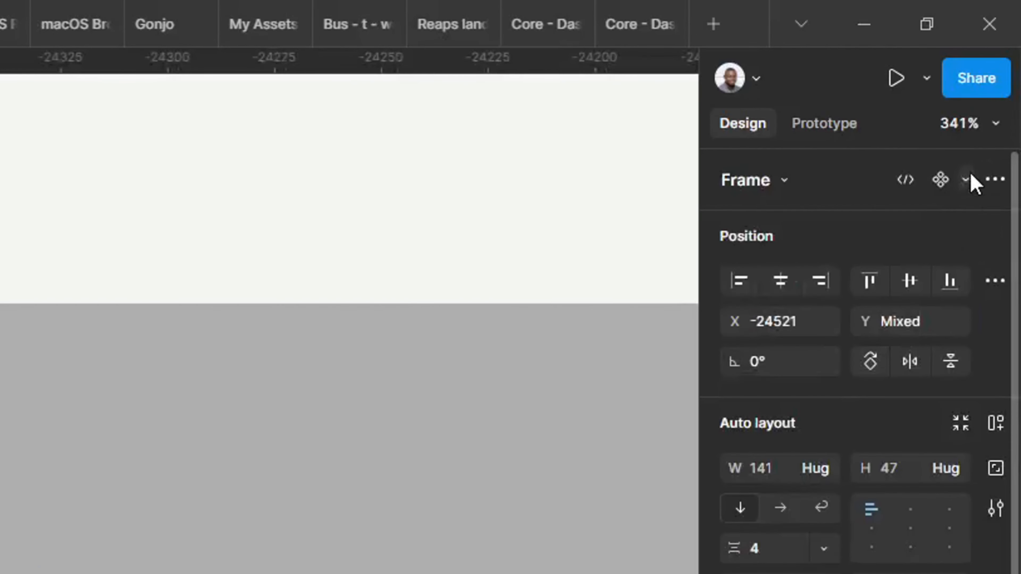
pyautogui.click(966, 180)
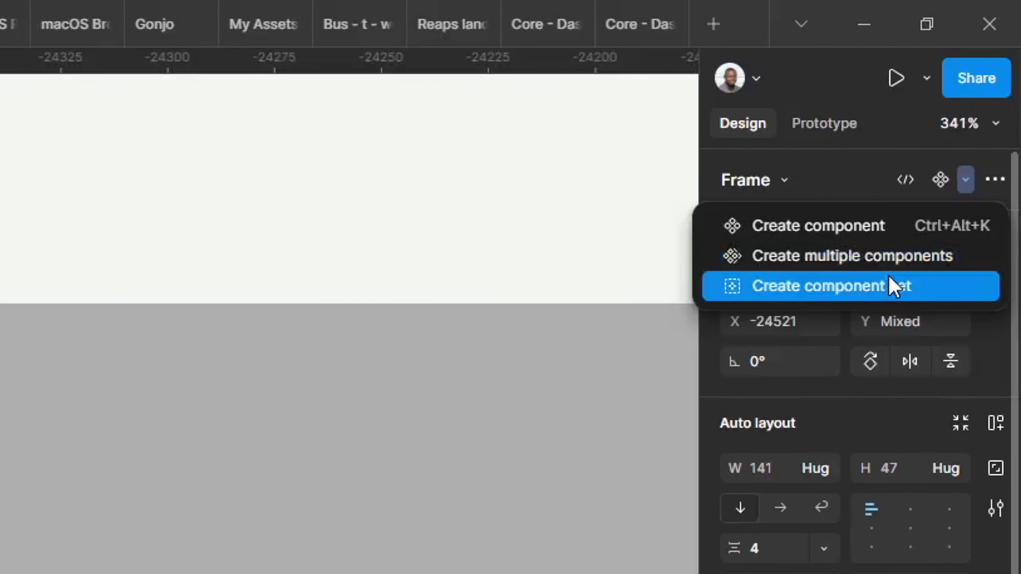
pyautogui.click(891, 287)
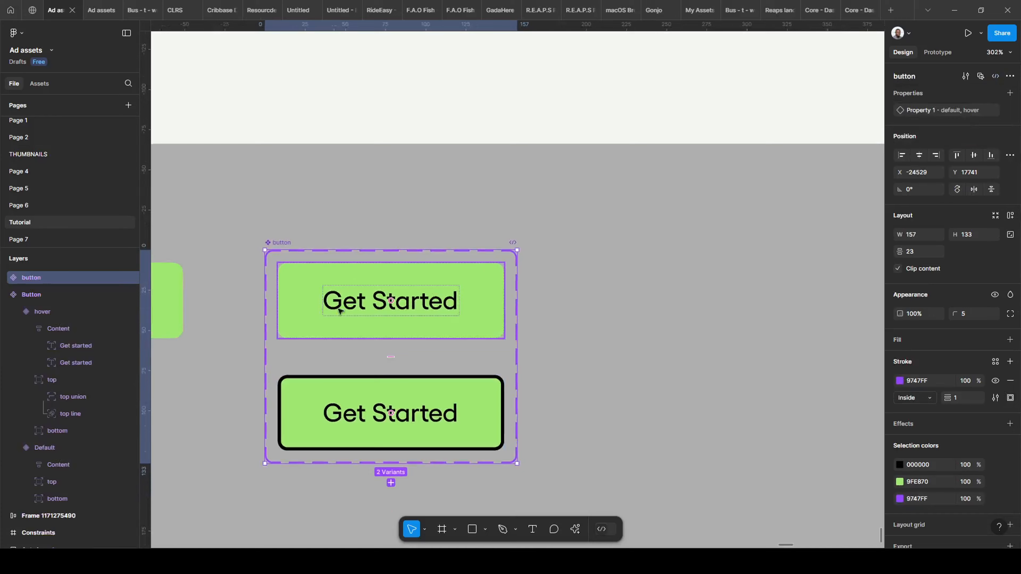
# - Examine the default and hover variants inside the new button component set
pyautogui.scroll(3, 267, 291)
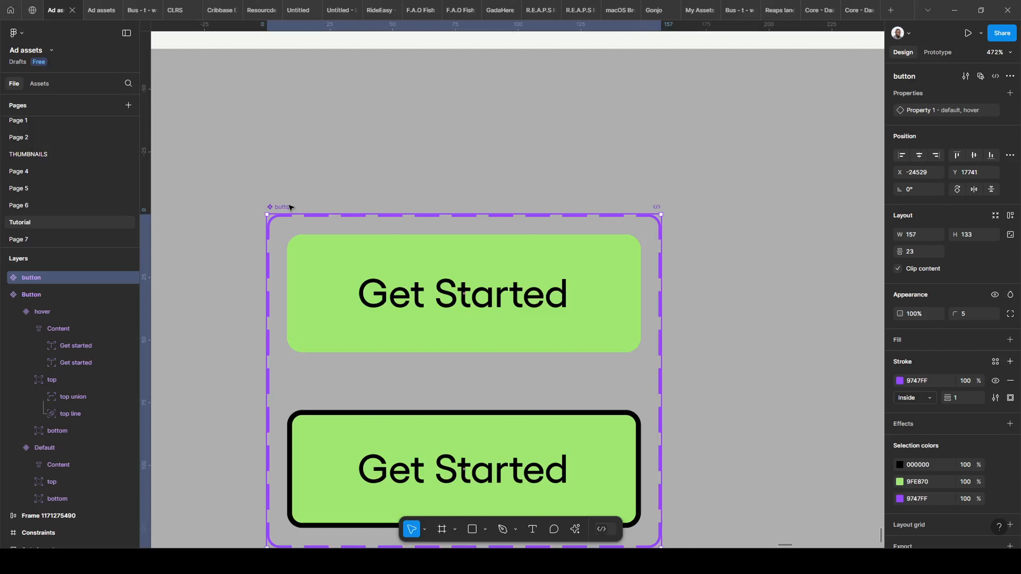
pyautogui.press('Escape')
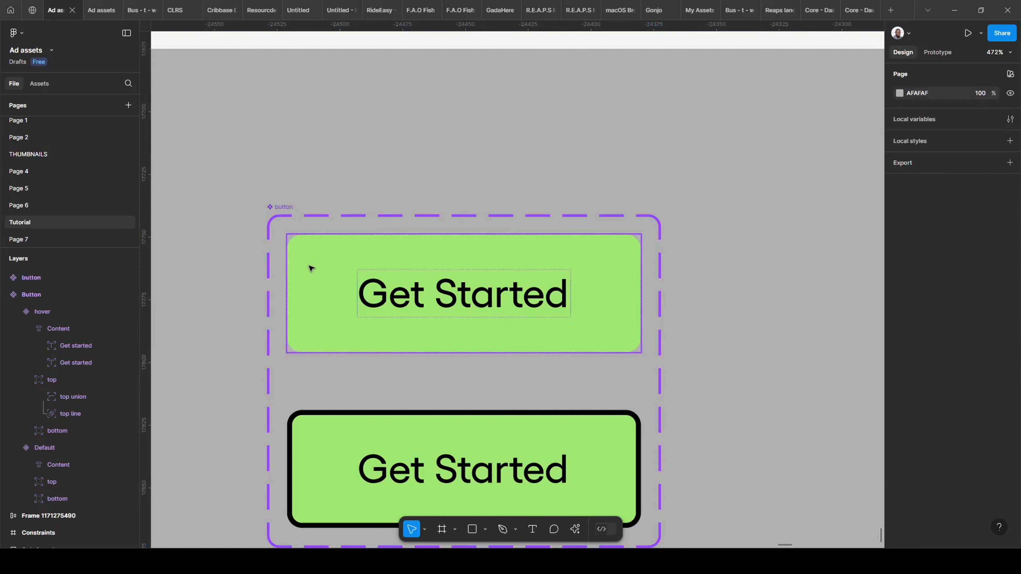
pyautogui.click(311, 268)
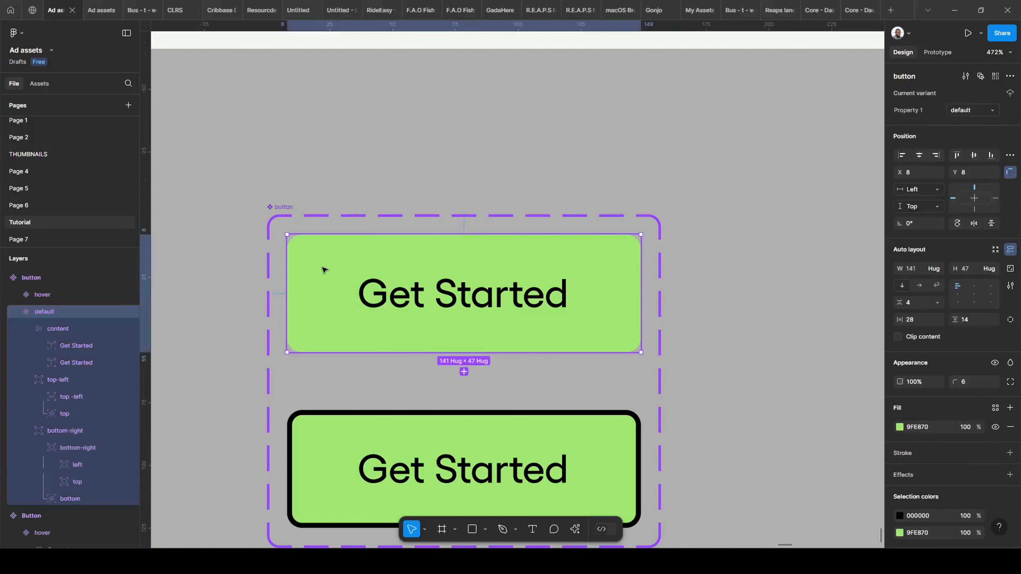
pyautogui.click(318, 447)
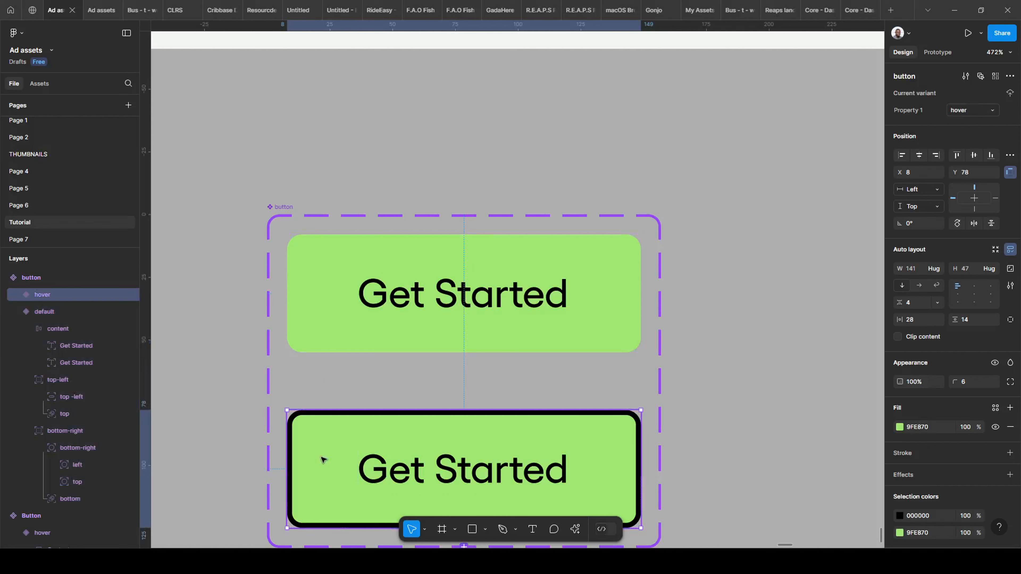
pyautogui.click(278, 209)
pyautogui.scroll(-4, 367, 283)
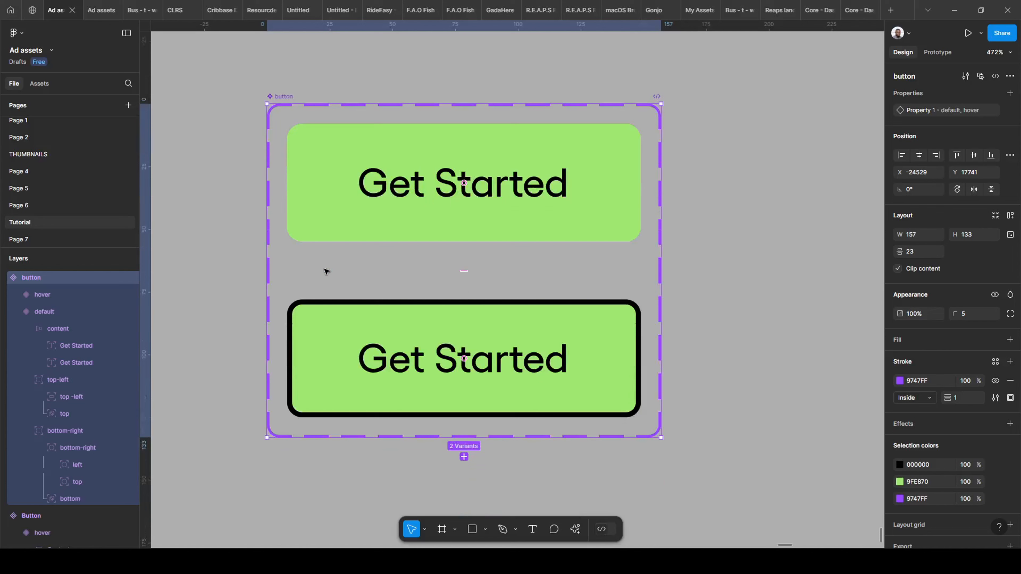
# - Connect the default variant to the hover variant with a While hovering interaction using Change to, Smart animate, Ease out and 400ms
pyautogui.click(340, 200)
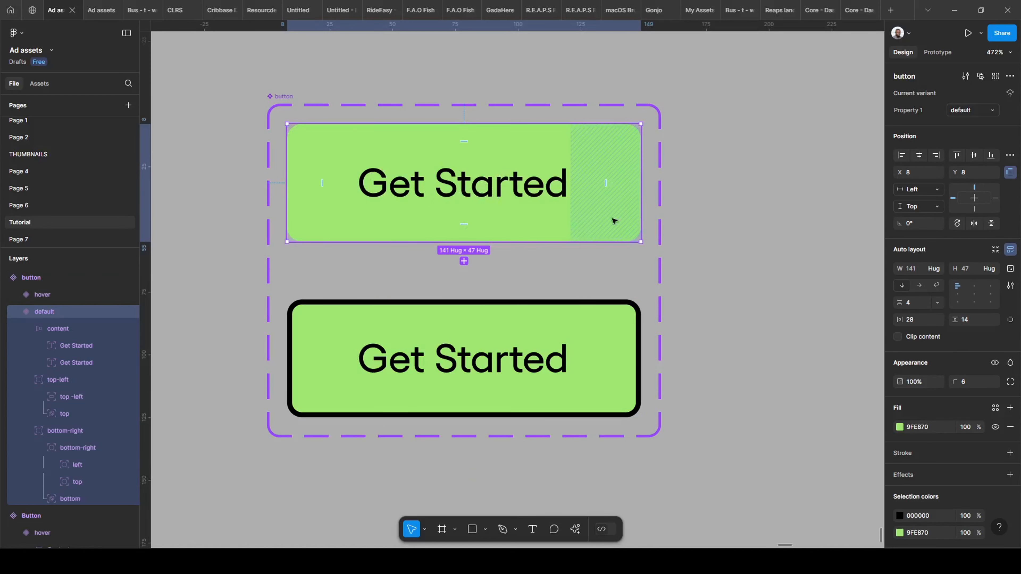
pyautogui.scroll(1, 515, 196)
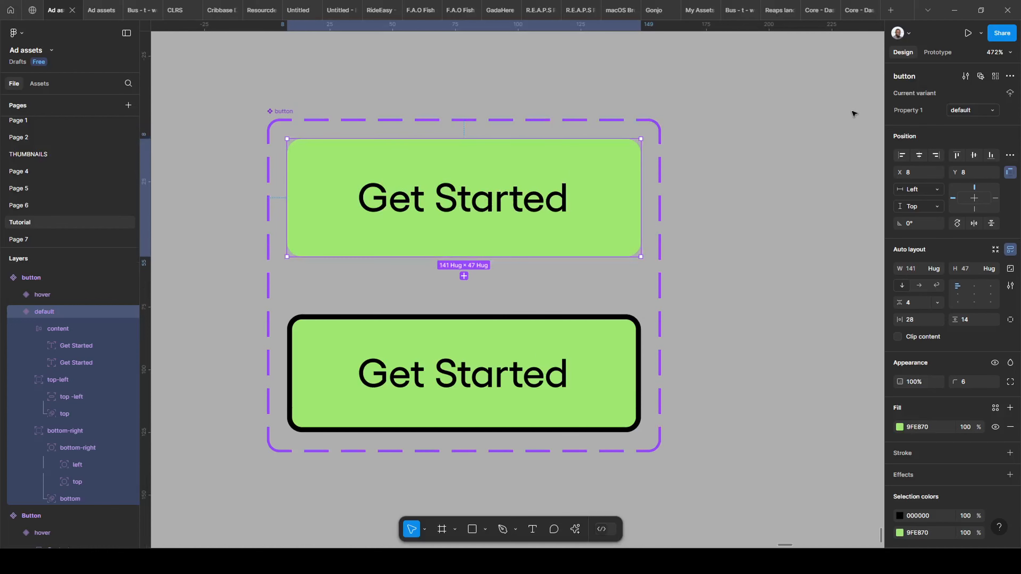
pyautogui.click(931, 53)
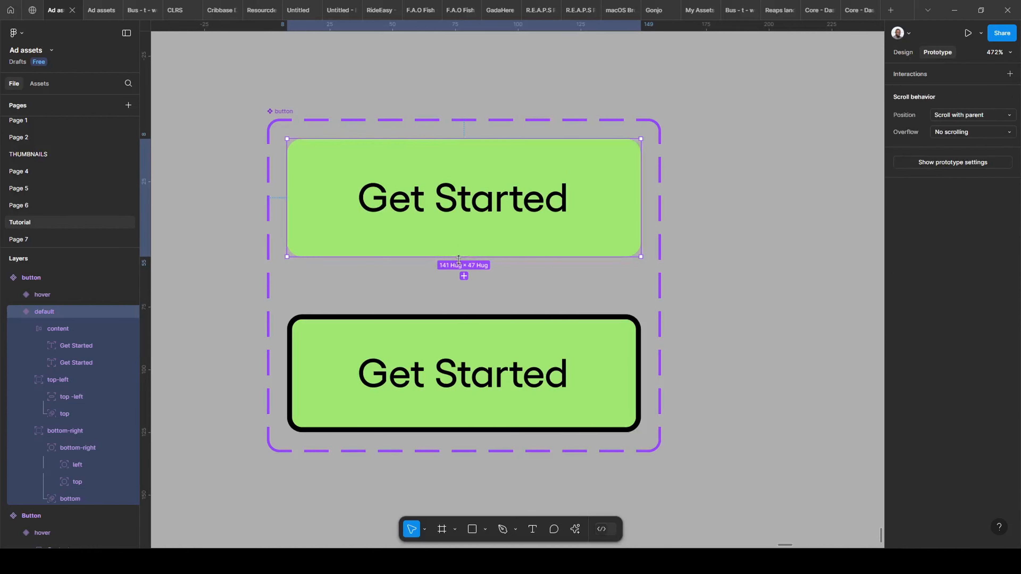
pyautogui.moveTo(463, 257); pyautogui.dragTo(453, 342)
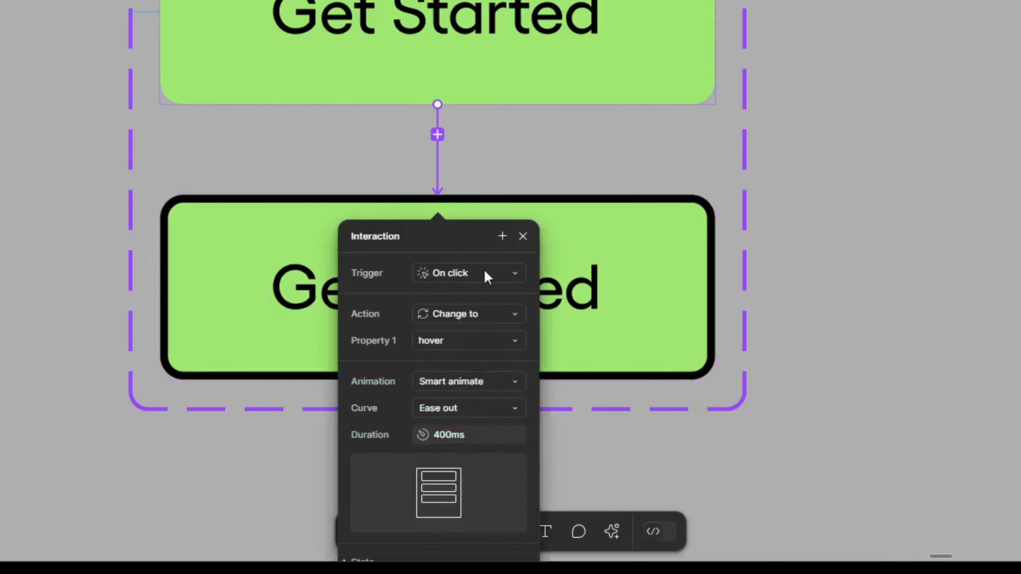
pyautogui.click(490, 329)
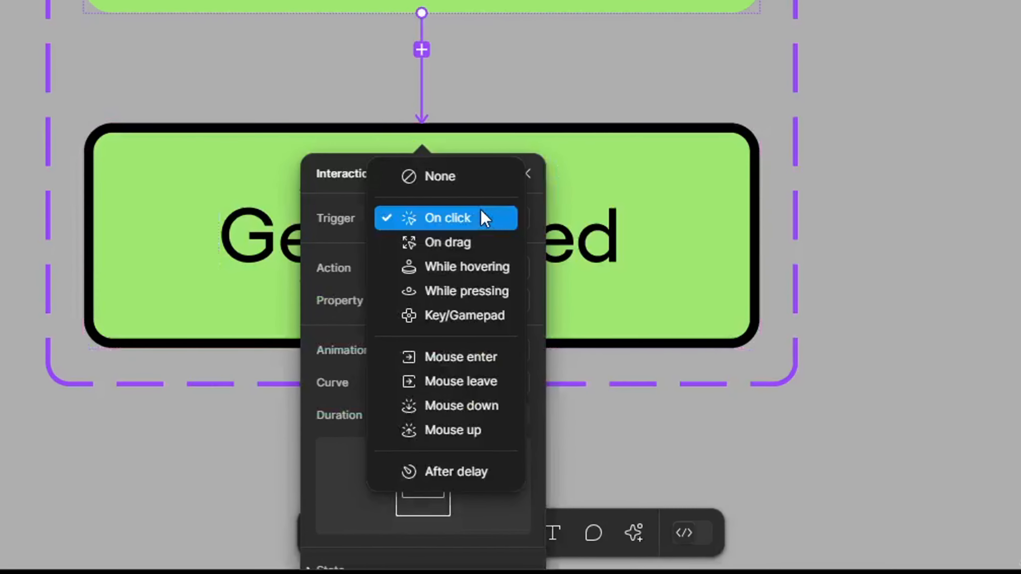
pyautogui.click(454, 255)
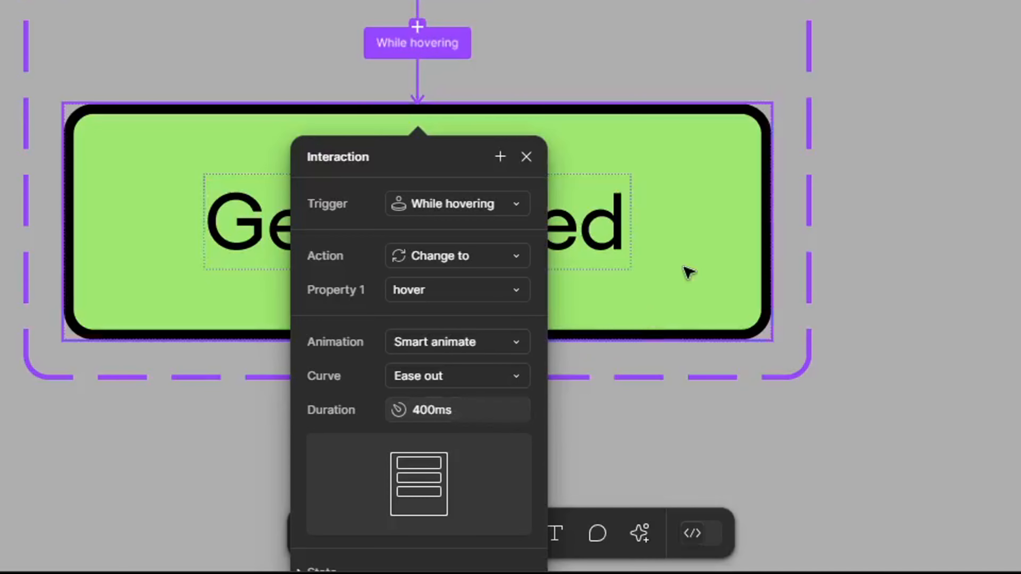
pyautogui.click(896, 151)
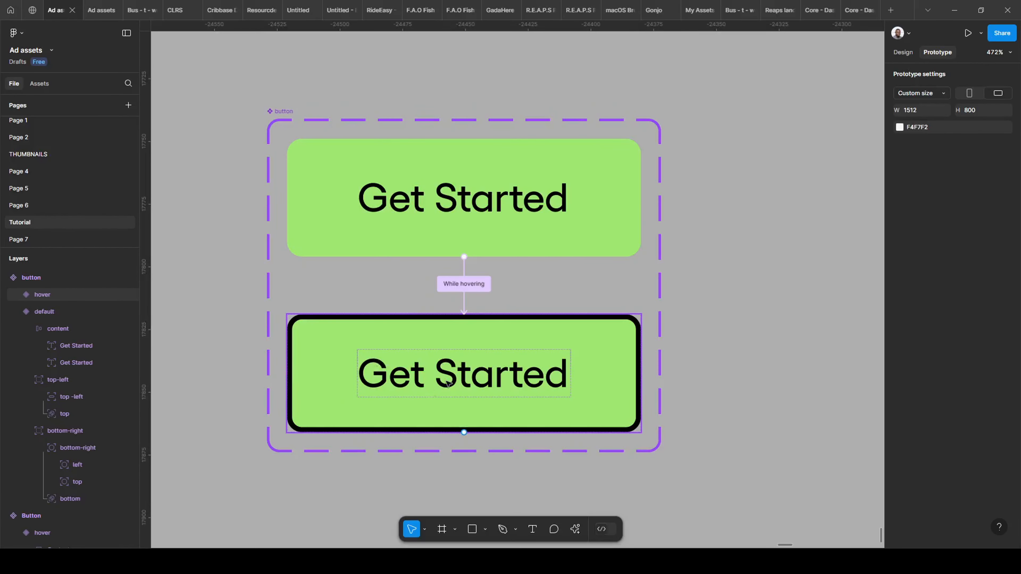
# - Shift both Get Started labels in the hover variant's content frame up 20 px so the second label takes the first one's place
pyautogui.doubleClick(448, 383)
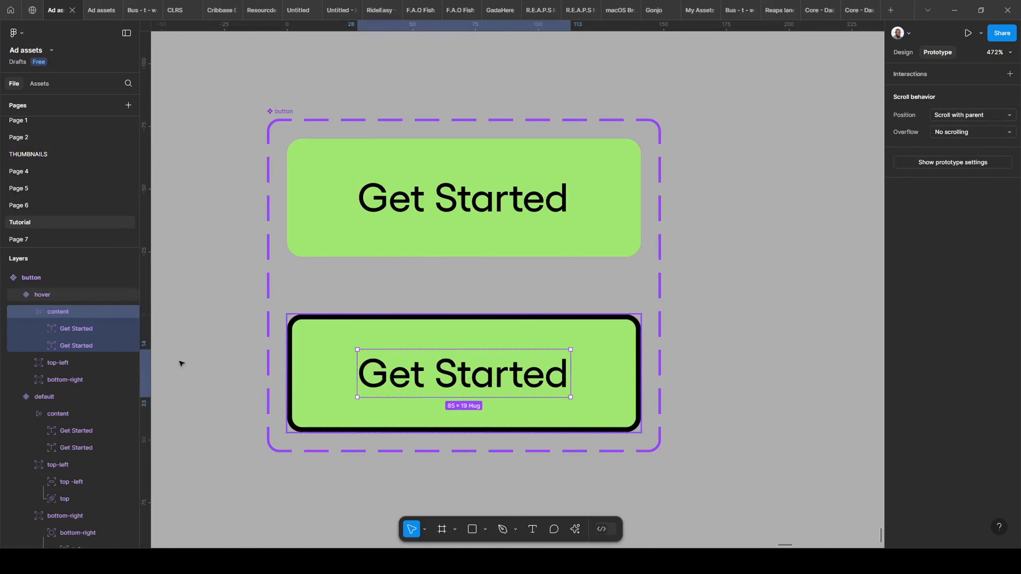
pyautogui.click(902, 53)
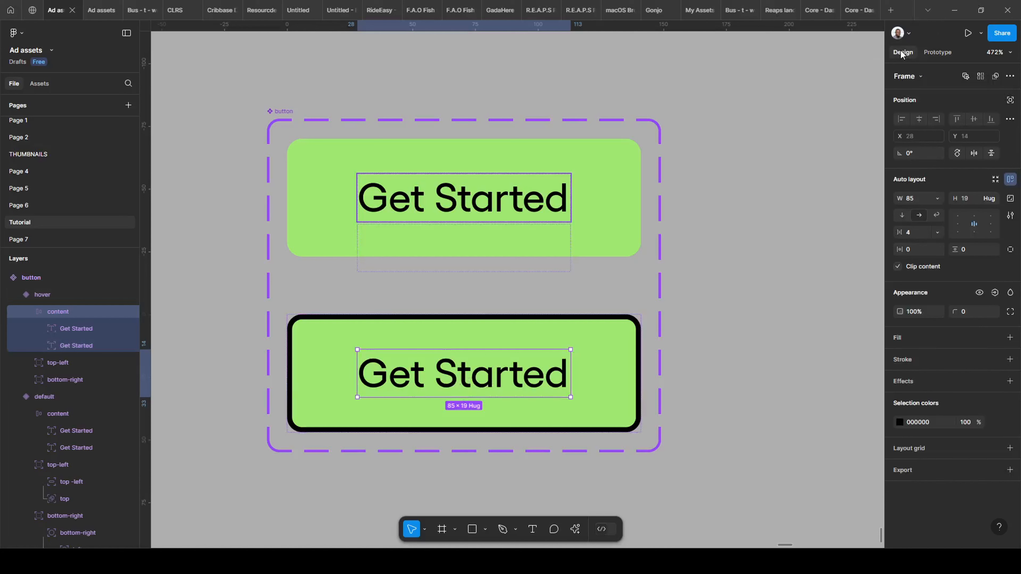
pyautogui.click(64, 331)
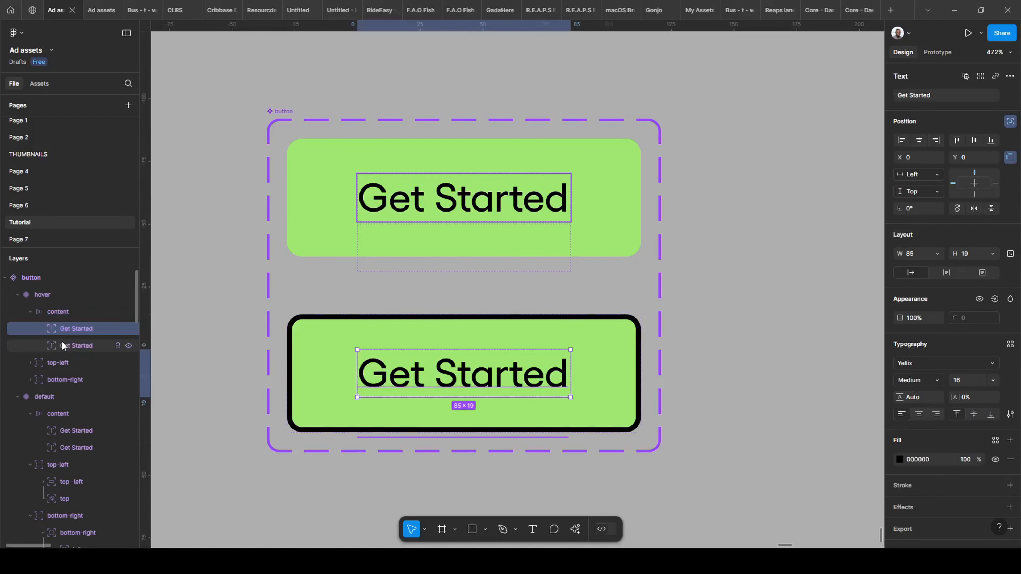
pyautogui.keyDown('shift'); pyautogui.click(62, 346); pyautogui.keyUp('shift')
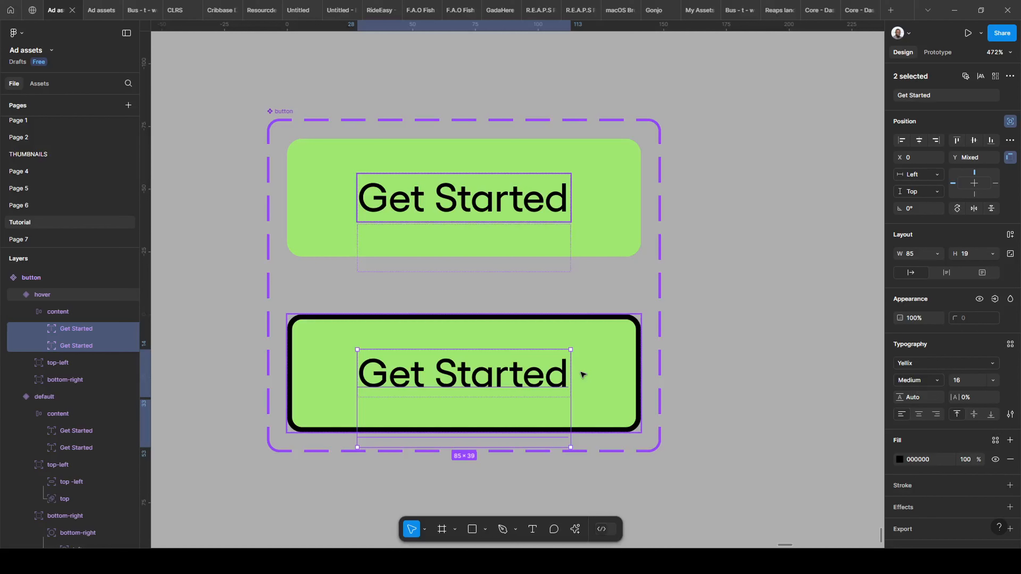
pyautogui.press('Up')
pyautogui.press('Up')
pyautogui.press('Up')
pyautogui.press('Up')
pyautogui.press('Up')
pyautogui.press('Up')
pyautogui.press('Up')
pyautogui.press('Up')
pyautogui.press('Up')
pyautogui.press('Up')
pyautogui.press('Up')
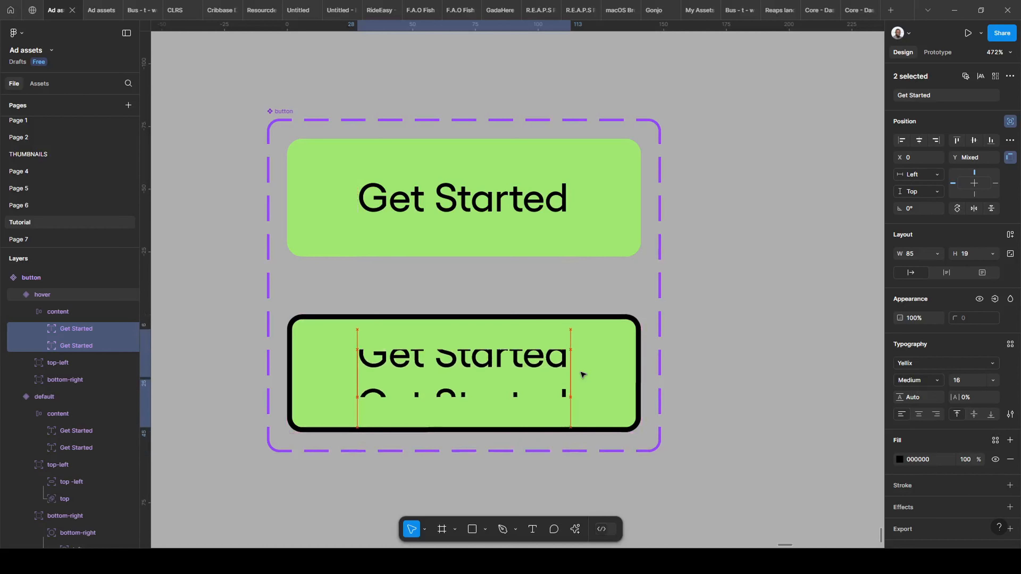
pyautogui.press('Up')
pyautogui.press('Up')
pyautogui.press('Up')
pyautogui.press('Up')
pyautogui.press('Up')
pyautogui.press('Up')
pyautogui.press('Up')
pyautogui.press('Up')
pyautogui.press('Up')
pyautogui.press('Up')
pyautogui.press('Up')
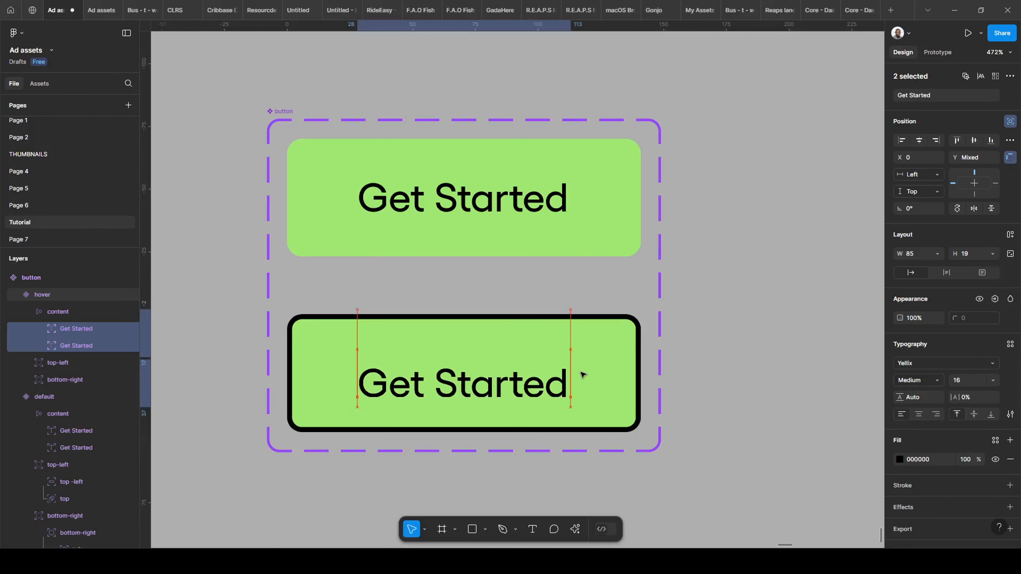
pyautogui.press('Up')
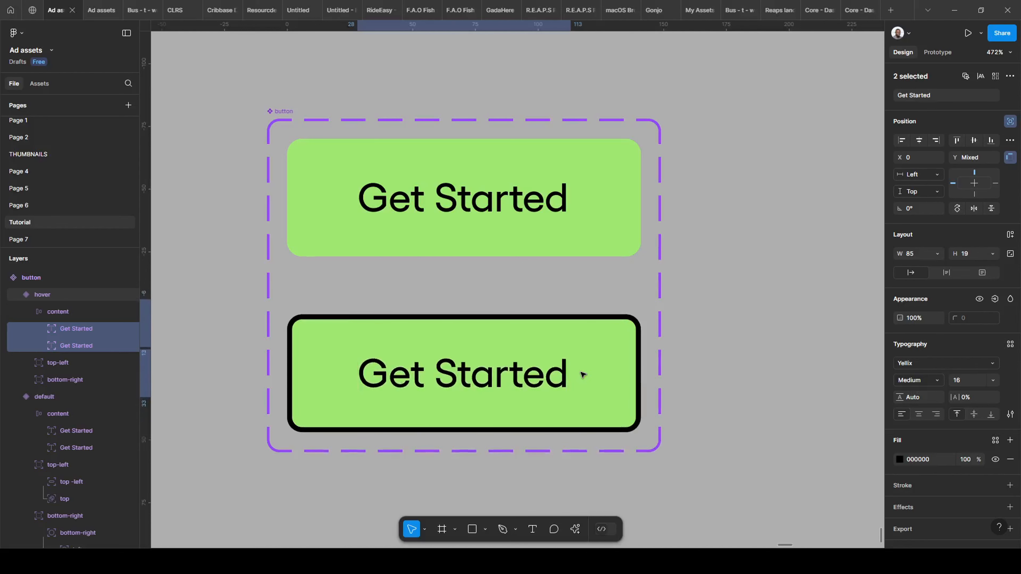
pyautogui.scroll(-3, 483, 276)
pyautogui.click(713, 266)
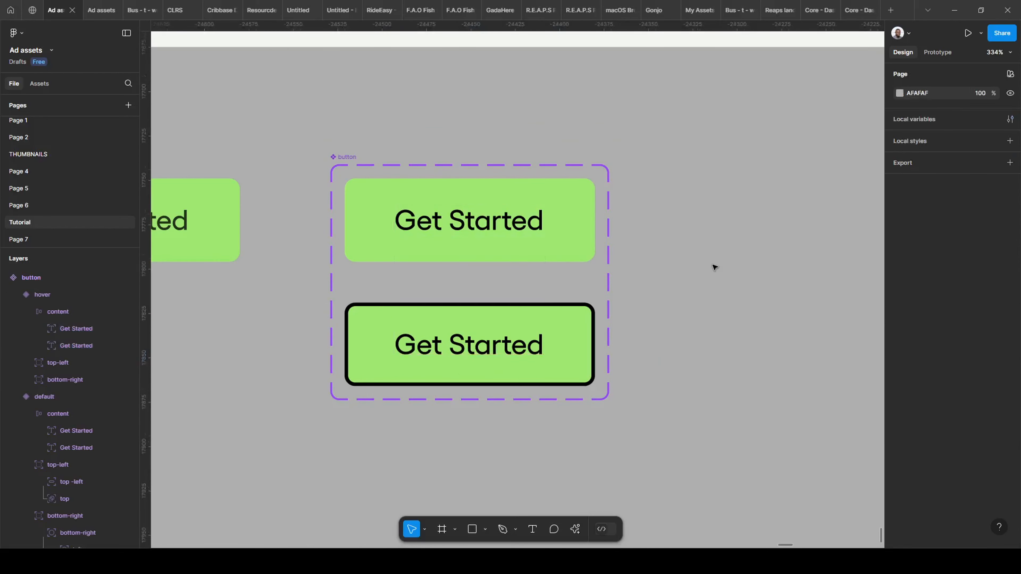
# - Copy the default button variant and replace the Get started button below the landing page's hero paragraph with it
pyautogui.scroll(-4, 714, 267)
pyautogui.scroll(1, 588, 274)
pyautogui.click(532, 260)
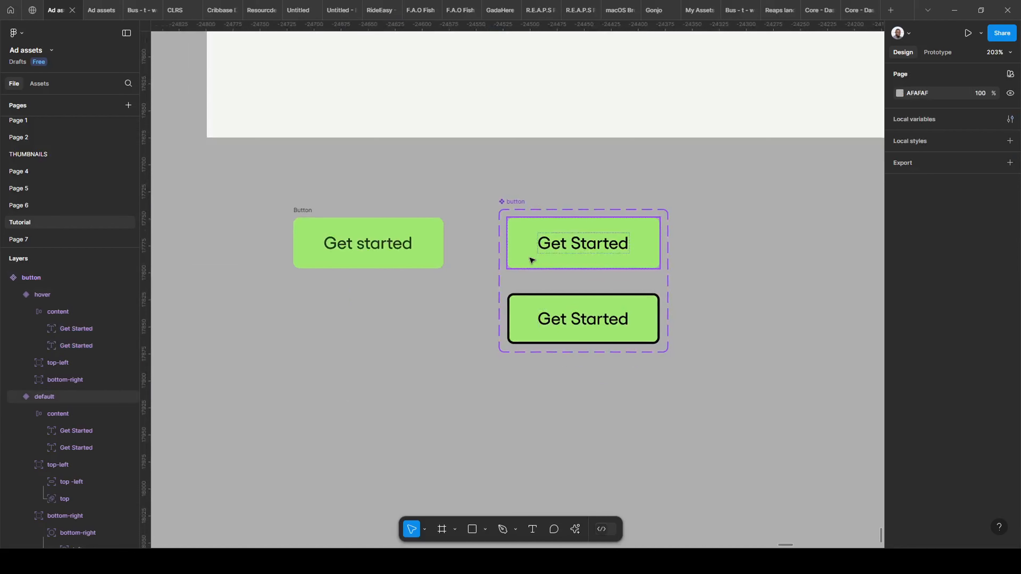
pyautogui.scroll(2, 589, 265)
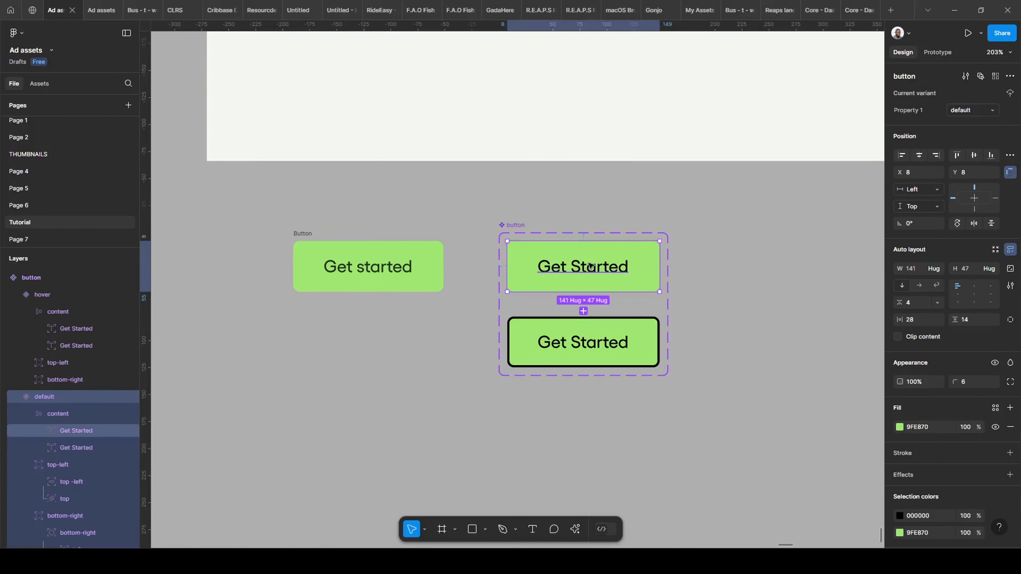
pyautogui.scroll(3, 571, 282)
pyautogui.scroll(-2, 456, 353)
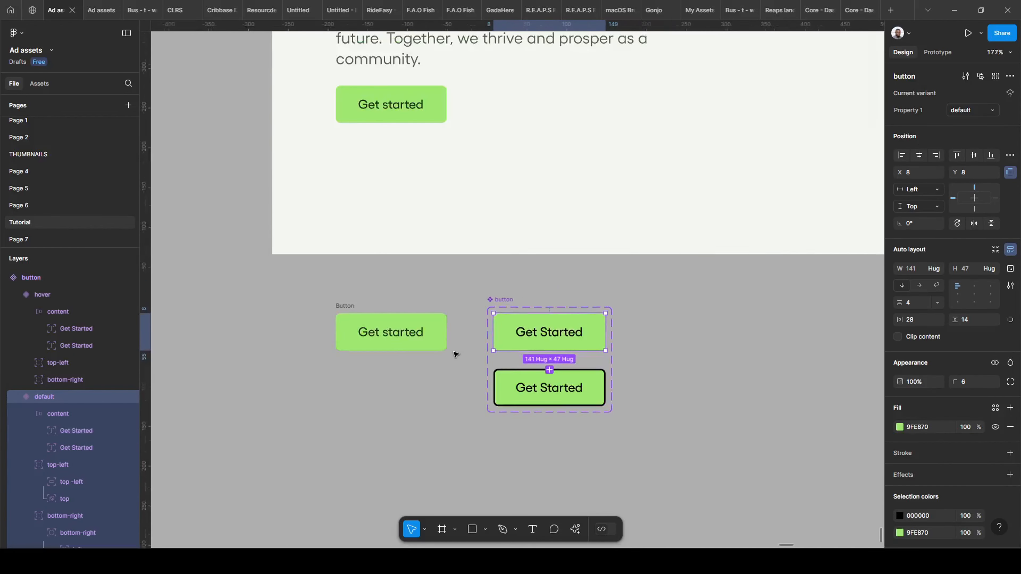
pyautogui.scroll(5, 436, 280)
pyautogui.scroll(3, 438, 288)
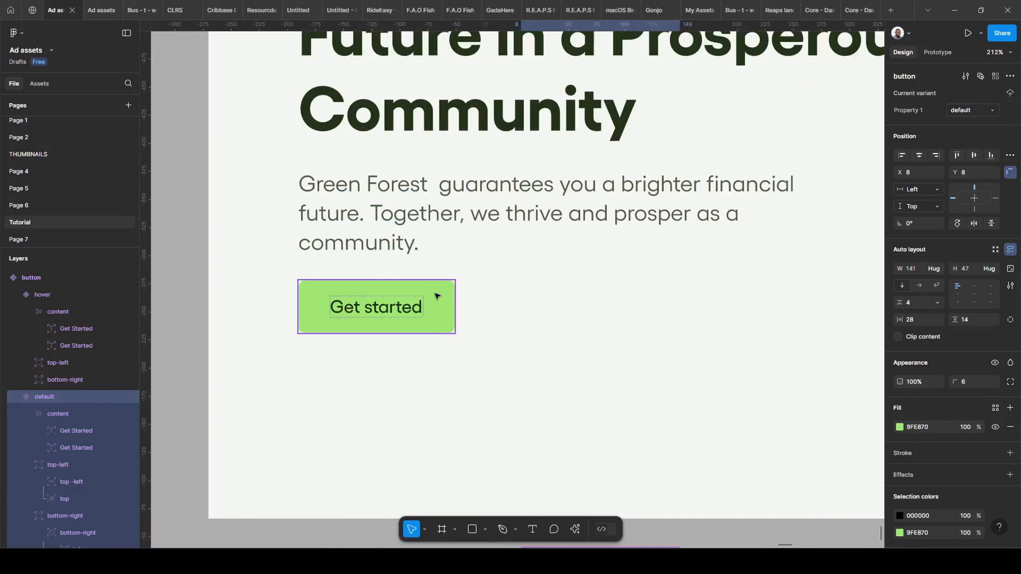
pyautogui.click(437, 296)
pyautogui.hotkey('ctrl', 'shift', 'r')
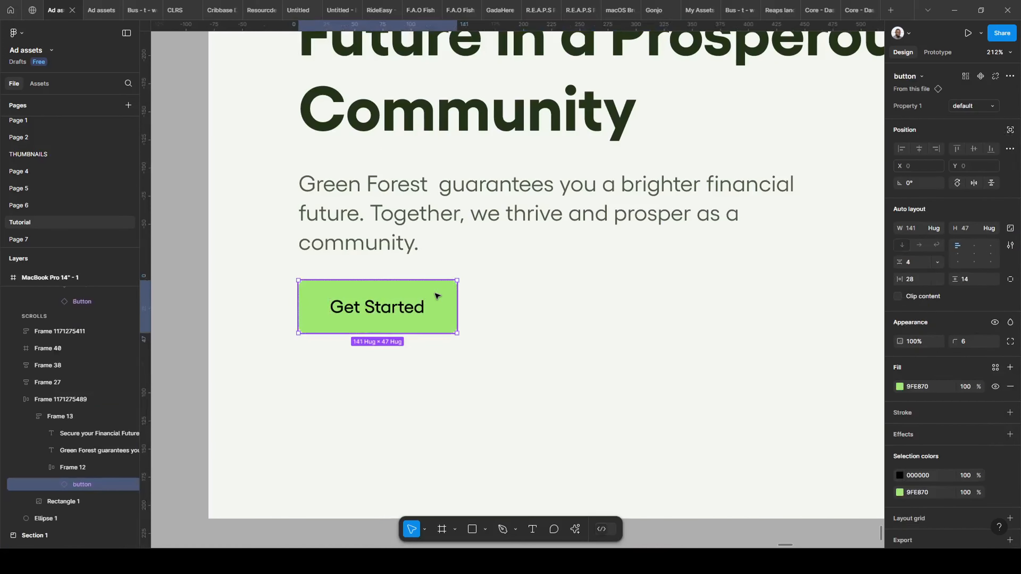
# - Select the MacBook Pro 14" - 1 frame and switch to its prototype preview
pyautogui.scroll(-8, 328, 299)
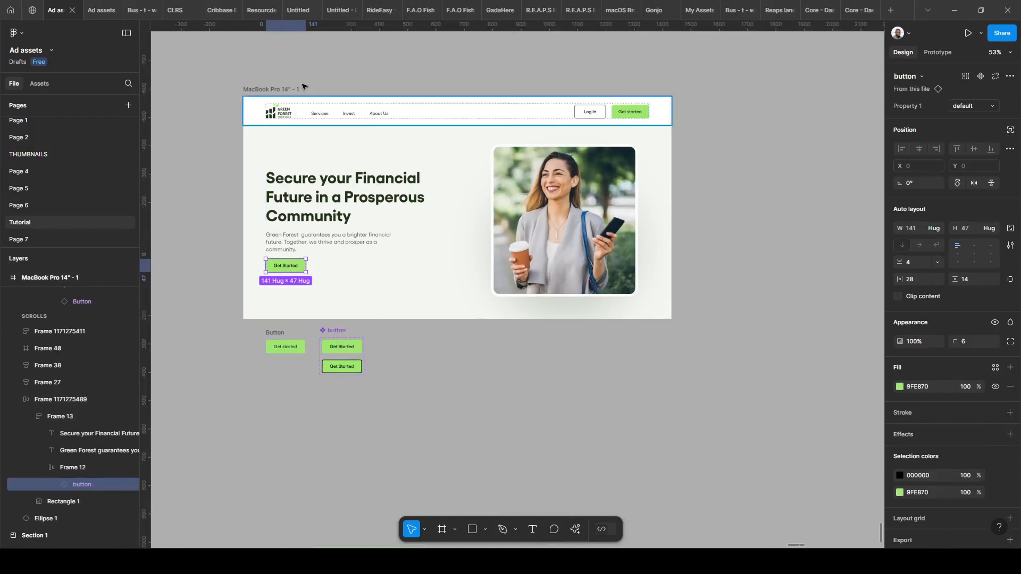
pyautogui.click(281, 88)
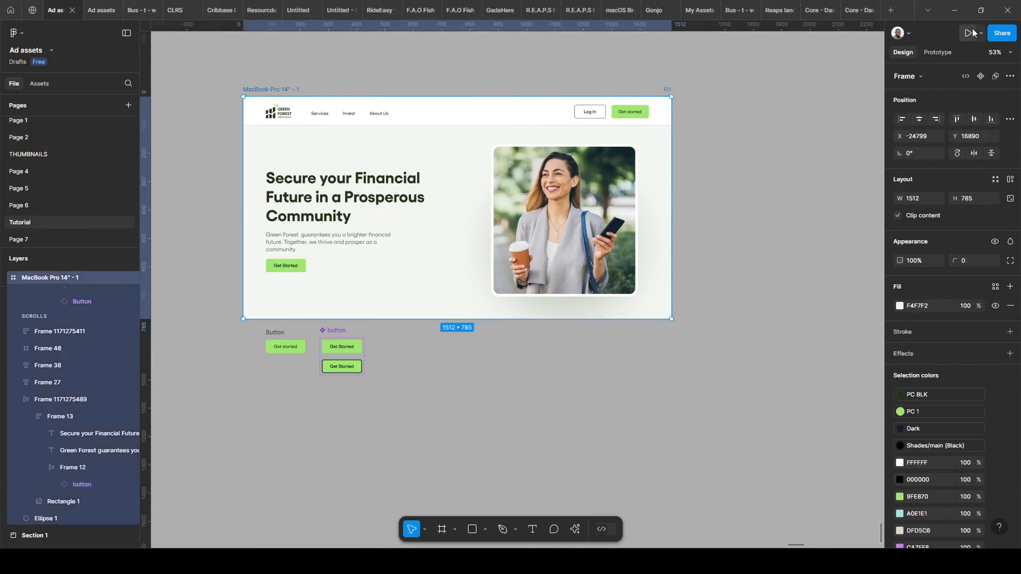
pyautogui.click(100, 4)
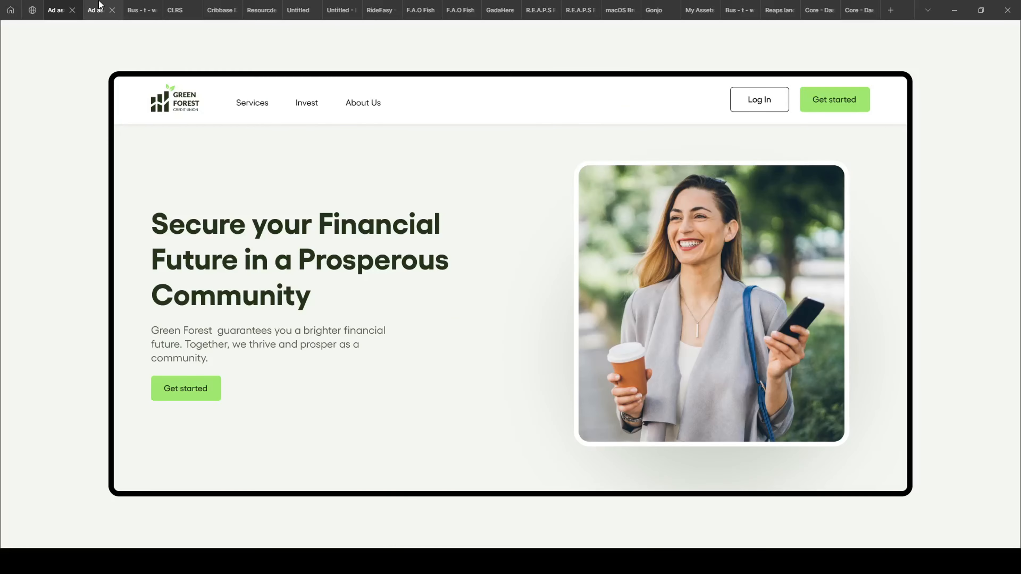